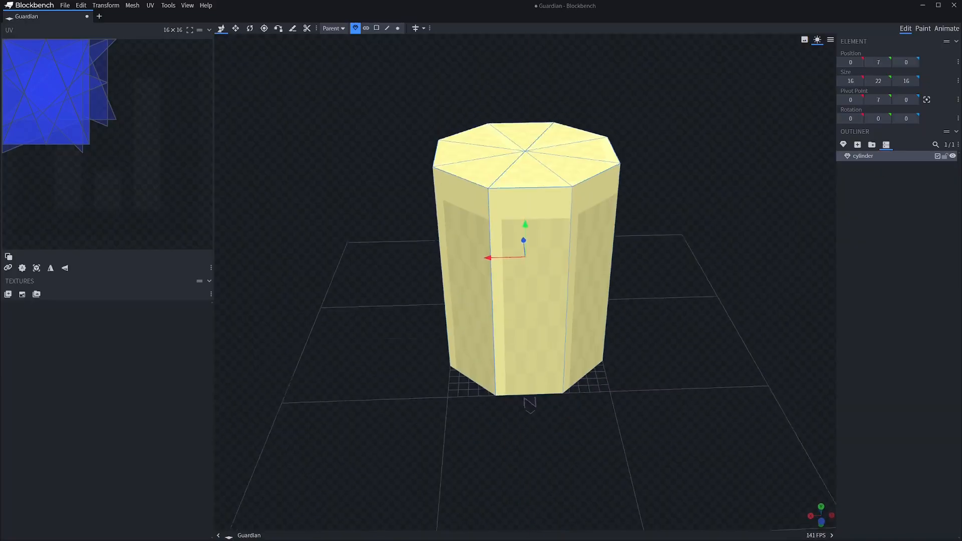
Add single loop cuts through the cylinder's side and top faces with Loop Cut, dividing it along the middle
{"action": "left_click", "coordinate": [376, 28]}
{"action": "left_click", "coordinate": [532, 291]}
{"action": "key", "text": "shift+r"}
{"action": "left_click_drag", "start_coordinate": [652, 301], "coordinate": [685, 310]}
{"action": "left_click", "coordinate": [503, 134]}
{"action": "key", "text": "shift+r"}
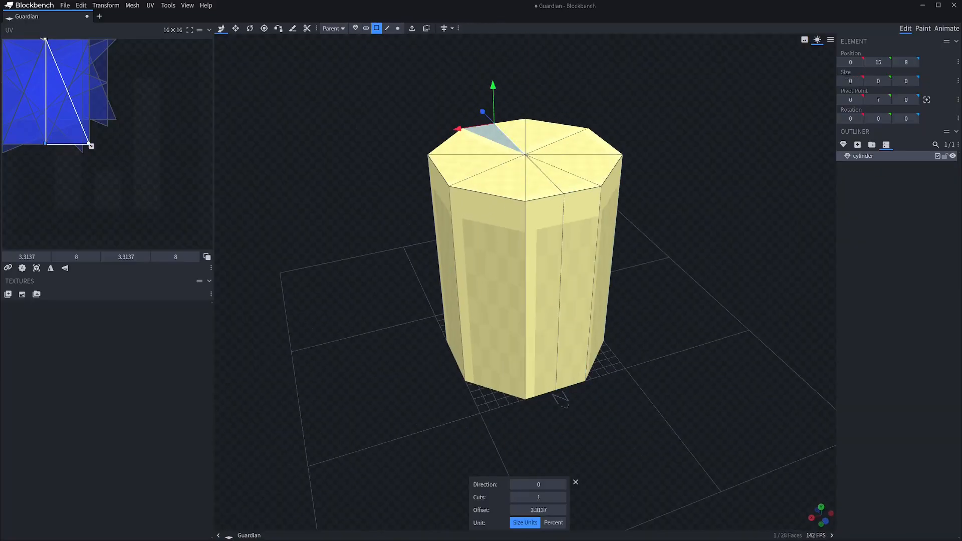
{"action": "left_click_drag", "start_coordinate": [401, 150], "coordinate": [579, 154]}
{"action": "left_click", "coordinate": [484, 296]}
{"action": "left_click_drag", "start_coordinate": [667, 311], "coordinate": [664, 305]}
Raise the whole cylinder so its Y position is 13
{"action": "left_click", "coordinate": [426, 28]}
{"action": "key", "text": "ctrl+z"}
{"action": "left_click", "coordinate": [426, 28]}
{"action": "left_click_drag", "start_coordinate": [401, 251], "coordinate": [638, 216]}
{"action": "left_click_drag", "start_coordinate": [523, 194], "coordinate": [524, 149]}
{"action": "left_click", "coordinate": [356, 28]}
{"action": "left_click_drag", "start_coordinate": [525, 252], "coordinate": [525, 213]}
{"action": "mouse_move", "coordinate": [651, 280]}
{"action": "left_mouse_down"}
{"action": "mouse_move", "coordinate": [653, 257]}
{"action": "mouse_move", "coordinate": [651, 281]}
{"action": "left_mouse_up"}
{"action": "left_click_drag", "start_coordinate": [520, 236], "coordinate": [519, 217]}
{"action": "mouse_move", "coordinate": [651, 281]}
{"action": "left_mouse_down"}
{"action": "mouse_move", "coordinate": [653, 248]}
{"action": "mouse_move", "coordinate": [644, 280]}
{"action": "mouse_move", "coordinate": [656, 256]}
{"action": "left_mouse_up"}
Delete opposite halves of the pillar_right and pillar_left meshes so that each keeps only its own half of the cylinder
{"action": "left_click", "coordinate": [376, 28]}
{"action": "left_click_drag", "start_coordinate": [669, 98], "coordinate": [548, 445], "text": "ctrl"}
{"action": "mouse_move", "coordinate": [652, 250]}
{"action": "left_mouse_down"}
{"action": "mouse_move", "coordinate": [651, 280]}
{"action": "mouse_move", "coordinate": [650, 268]}
{"action": "left_mouse_up"}
{"action": "key", "text": "Delete"}
{"action": "left_click", "coordinate": [865, 156]}
{"action": "left_click_drag", "start_coordinate": [369, 98], "coordinate": [494, 448], "text": "ctrl"}
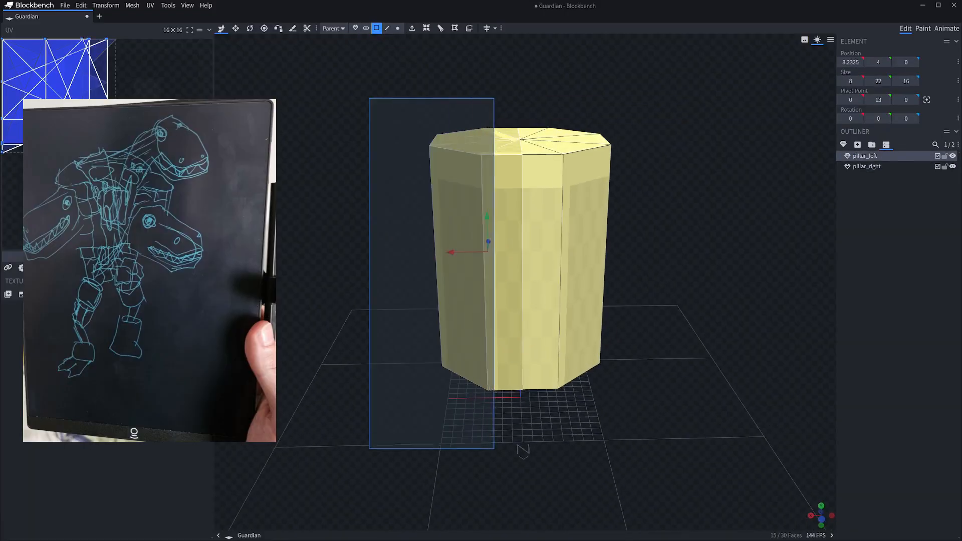
{"action": "key", "text": "Delete"}
With pillar_left hidden, close the open cut side of pillar_right with faces and check it in solid view mode
{"action": "left_click", "coordinate": [952, 156]}
{"action": "left_click_drag", "start_coordinate": [651, 268], "coordinate": [551, 288]}
{"action": "left_click", "coordinate": [397, 28]}
{"action": "left_click", "coordinate": [866, 166]}
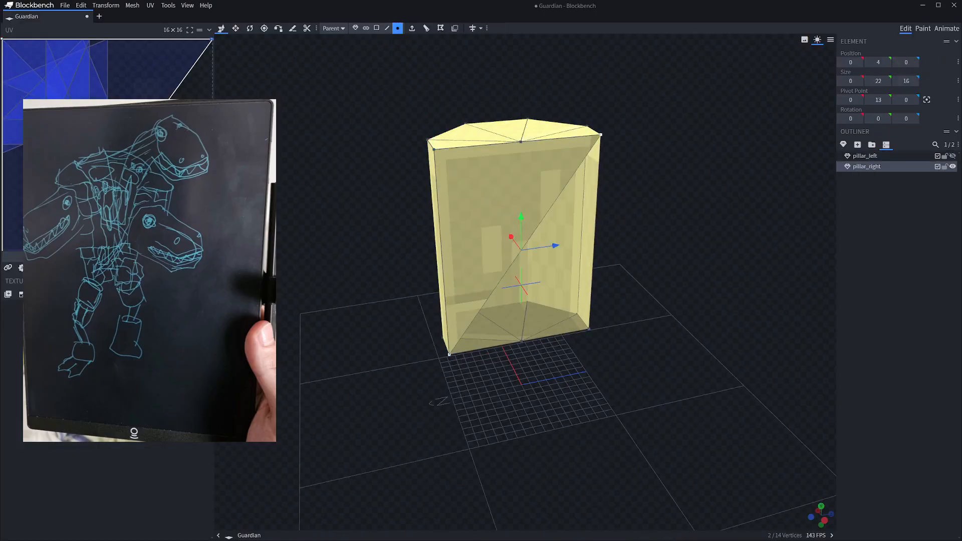
{"action": "left_click", "coordinate": [589, 328], "text": "shift"}
{"action": "right_click", "coordinate": [588, 329]}
{"action": "left_click", "coordinate": [616, 129]}
{"action": "left_click", "coordinate": [804, 40]}
{"action": "left_click_drag", "start_coordinate": [651, 201], "coordinate": [752, 203]}
{"action": "left_click", "coordinate": [829, 106]}
Isolate pillar_left and close its open cut side with faces
{"action": "left_click", "coordinate": [864, 156]}
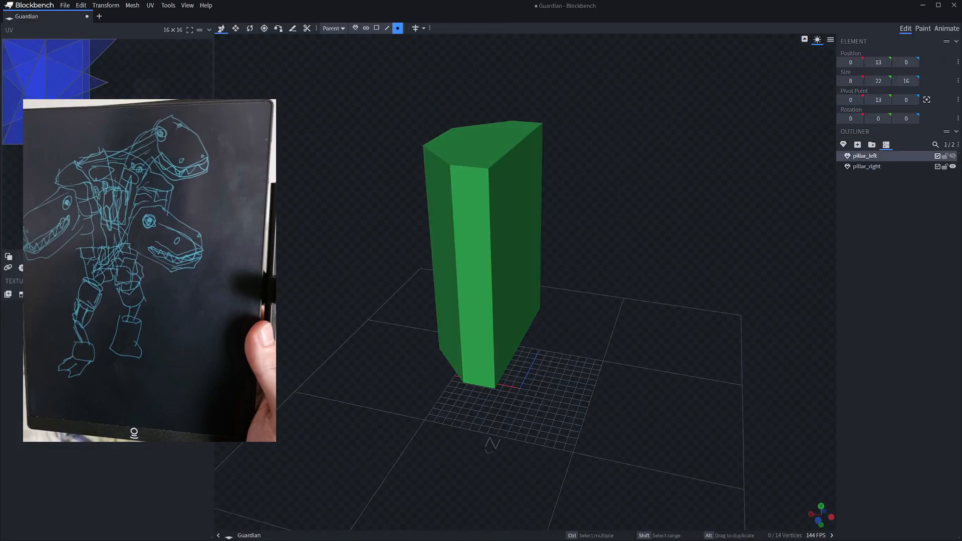
{"action": "left_click", "coordinate": [952, 156]}
{"action": "left_click", "coordinate": [952, 166]}
{"action": "left_click_drag", "start_coordinate": [652, 226], "coordinate": [752, 218]}
{"action": "left_click", "coordinate": [608, 143]}
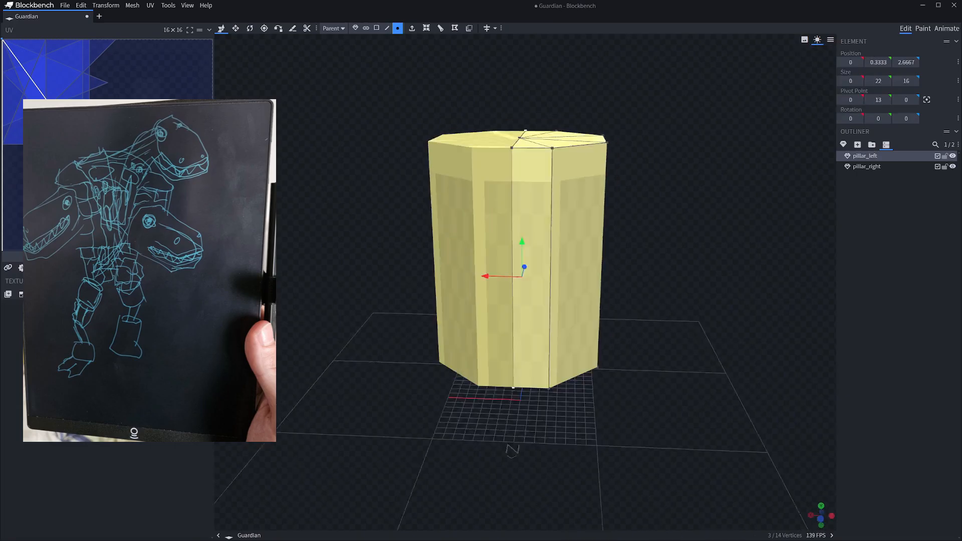
{"action": "left_click_drag", "start_coordinate": [676, 225], "coordinate": [675, 214]}
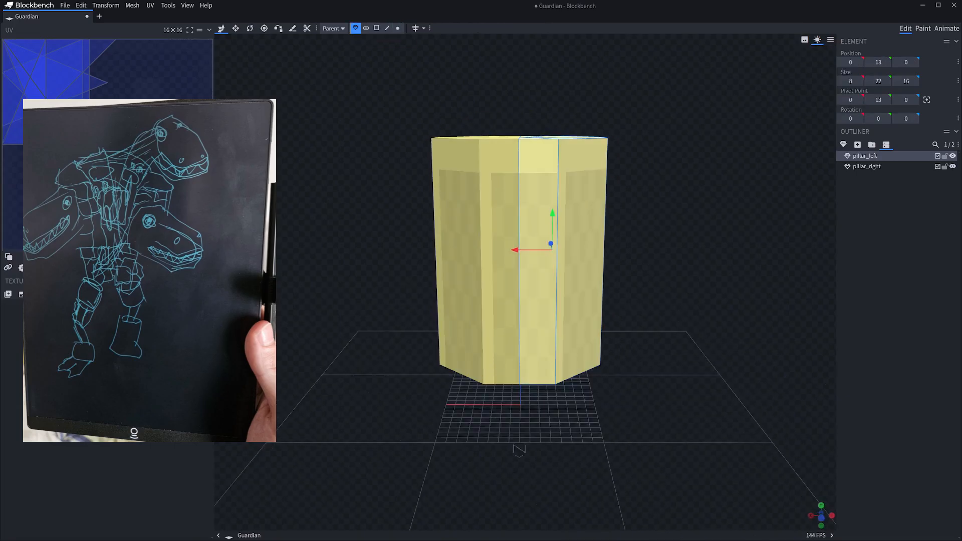
Put pillar_left and pillar_right each into a separate group carrying the same name as its mesh
{"action": "left_click", "coordinate": [872, 144]}
{"action": "key", "text": "ctrl+z"}
{"action": "right_click", "coordinate": [867, 156]}
{"action": "left_click", "coordinate": [887, 210]}
{"action": "right_click", "coordinate": [867, 177]}
{"action": "left_click", "coordinate": [887, 230]}
{"action": "left_click", "coordinate": [870, 167]}
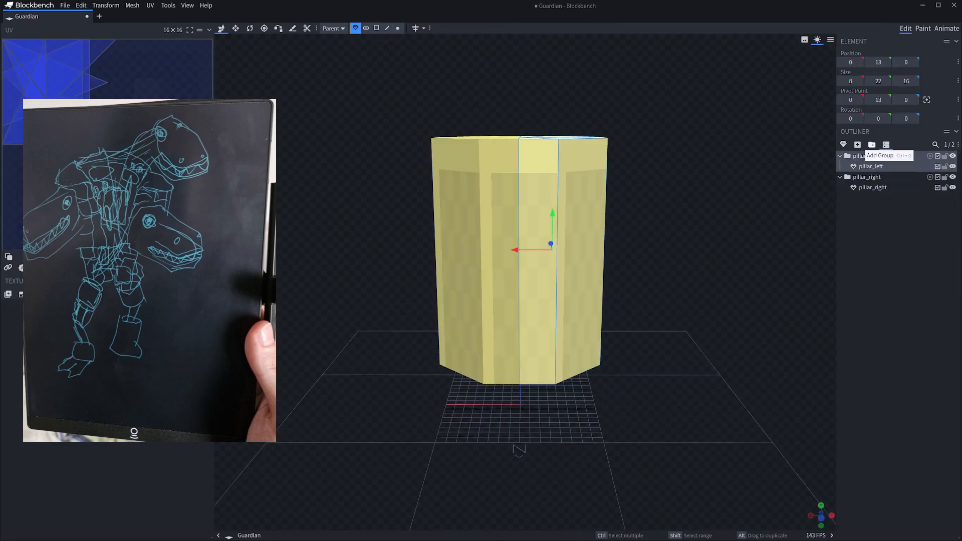
Add a group named root and move its pivot point down to the origin
{"action": "left_click", "coordinate": [872, 144]}
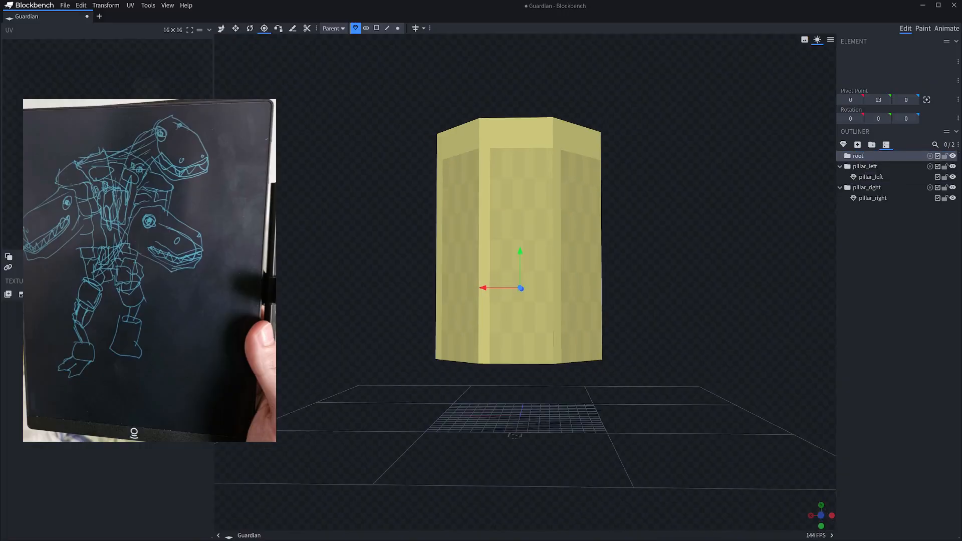
{"action": "left_click_drag", "start_coordinate": [520, 251], "coordinate": [520, 380]}
{"action": "mouse_move", "coordinate": [677, 226]}
{"action": "left_mouse_down"}
{"action": "mouse_move", "coordinate": [686, 206]}
{"action": "mouse_move", "coordinate": [677, 236]}
{"action": "left_mouse_up"}
Move the pillar groups' pivot points down to the base of the pillars, at Y 6
{"action": "left_click", "coordinate": [864, 166]}
{"action": "left_click", "coordinate": [821, 515]}
{"action": "left_click", "coordinate": [866, 188]}
{"action": "left_click_drag", "start_coordinate": [524, 147], "coordinate": [525, 199]}
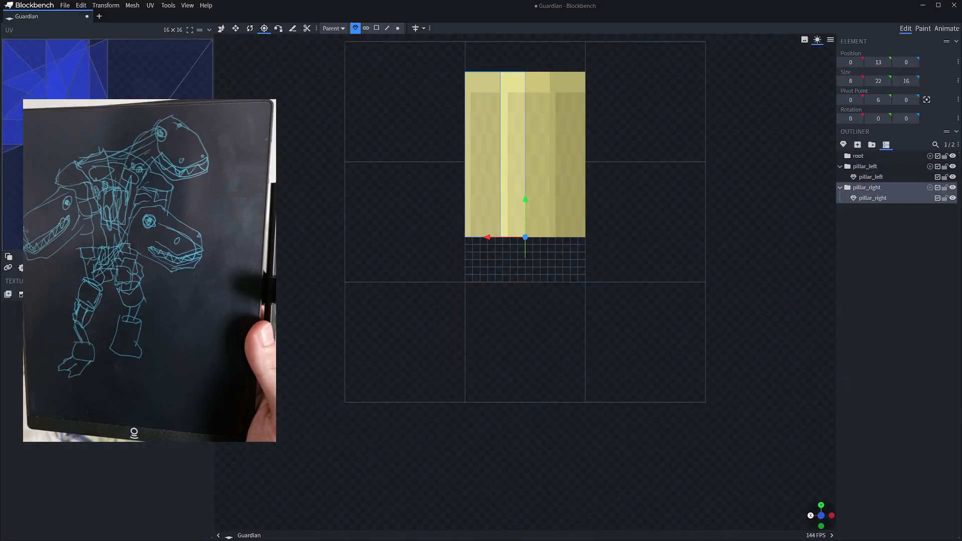
{"action": "left_click_drag", "start_coordinate": [676, 226], "coordinate": [652, 256]}
{"action": "left_click", "coordinate": [865, 166]}
{"action": "left_click", "coordinate": [866, 187]}
{"action": "left_click", "coordinate": [858, 156]}
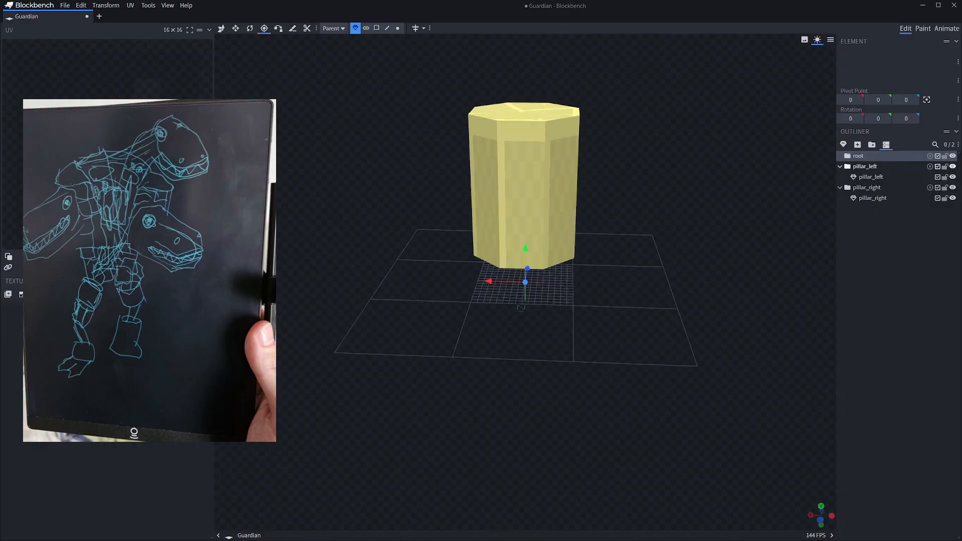
Move the pillar_left and pillar_right groups sideways, away from each other, to open a gap between them
{"action": "left_click", "coordinate": [865, 166]}
{"action": "key", "text": "v"}
{"action": "left_click_drag", "start_coordinate": [515, 182], "coordinate": [522, 182]}
{"action": "left_click", "coordinate": [866, 188]}
{"action": "left_click_drag", "start_coordinate": [468, 182], "coordinate": [455, 183]}
Rotate the pillar_right and pillar_left groups so the pillars lean outward from each other
{"action": "key", "text": "r"}
{"action": "left_click_drag", "start_coordinate": [529, 226], "coordinate": [522, 221]}
{"action": "left_click", "coordinate": [865, 167]}
{"action": "left_click_drag", "start_coordinate": [547, 222], "coordinate": [550, 223]}
{"action": "left_click", "coordinate": [866, 188]}
Raise both pillar groups higher above the grid
{"action": "left_click_drag", "start_coordinate": [651, 256], "coordinate": [676, 196]}
{"action": "left_click", "coordinate": [864, 166]}
{"action": "key", "text": "v"}
{"action": "left_click", "coordinate": [666, 235]}
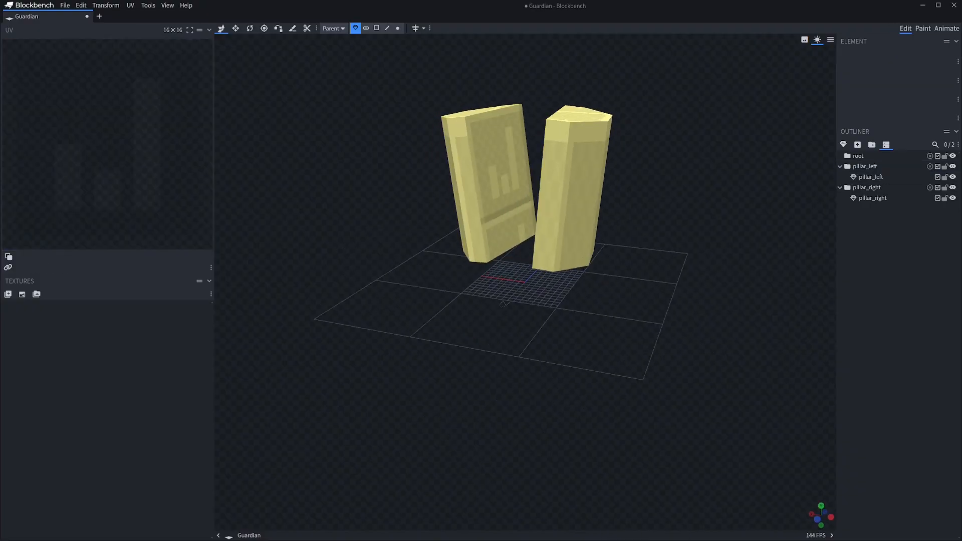
{"action": "left_click", "coordinate": [865, 167]}
{"action": "left_click", "coordinate": [866, 187], "text": "shift"}
{"action": "left_click_drag", "start_coordinate": [548, 163], "coordinate": [548, 107]}
{"action": "left_click_drag", "start_coordinate": [651, 255], "coordinate": [684, 213]}
{"action": "left_click", "coordinate": [683, 213]}
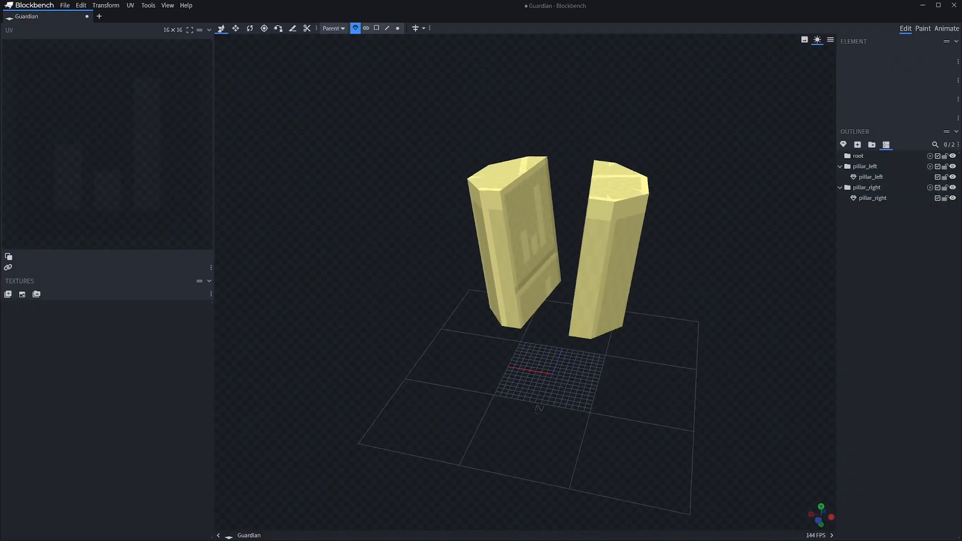
Add a group named body inside root and nest the pillar_left and pillar_right groups under root as well
{"action": "left_click_drag", "start_coordinate": [651, 255], "coordinate": [699, 226]}
{"action": "left_click", "coordinate": [858, 156]}
{"action": "left_click", "coordinate": [872, 144]}
{"action": "type", "text": "body"}
{"action": "left_click_drag", "start_coordinate": [864, 177], "coordinate": [858, 156]}
{"action": "left_click_drag", "start_coordinate": [866, 198], "coordinate": [858, 156]}
{"action": "left_click", "coordinate": [866, 167]}
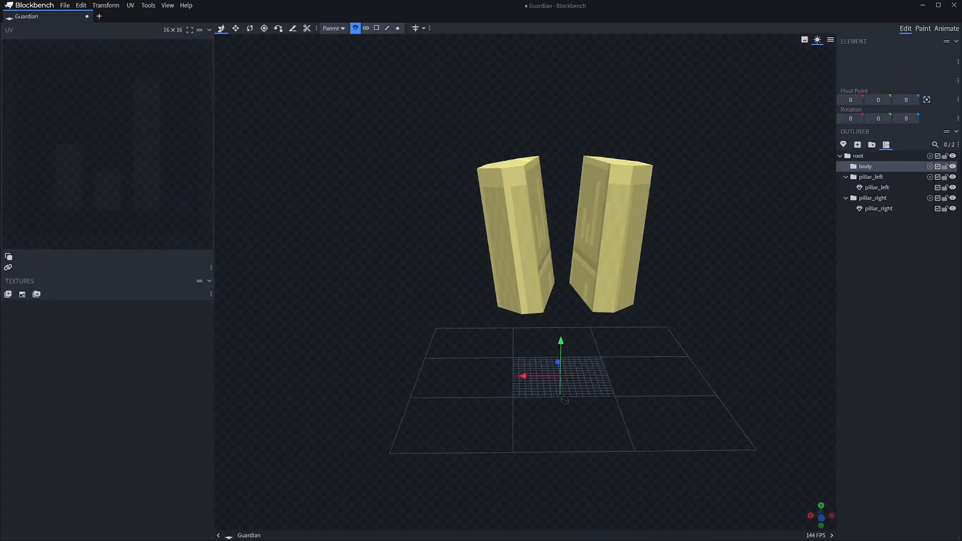
Add a 16 × 16 × 16 cuboid mesh to the body group and raise it 20 units between the pillars
{"action": "left_click", "coordinate": [843, 145]}
{"action": "left_click", "coordinate": [509, 62]}
{"action": "left_click", "coordinate": [506, 73]}
{"action": "key", "text": "Return"}
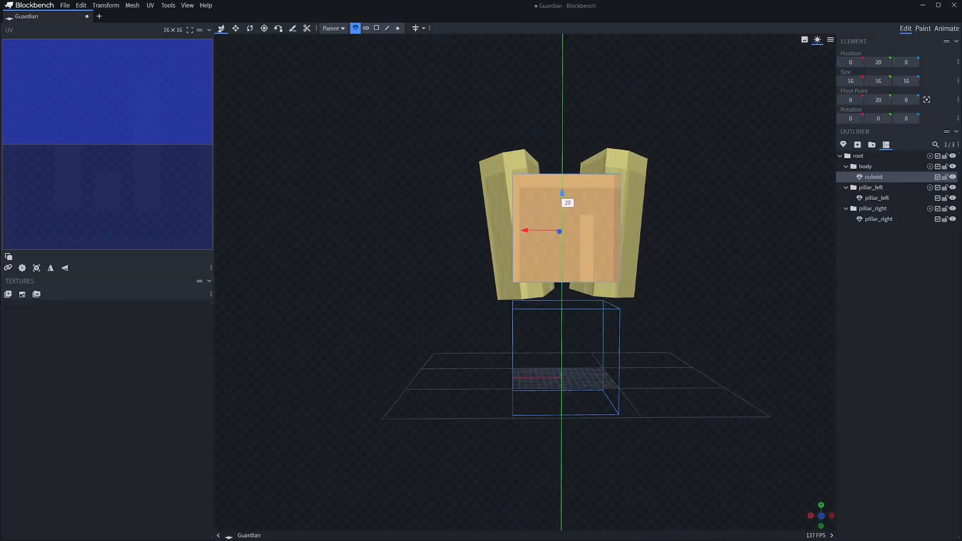
Inset the body cuboid's top face to 5 × 6 units and raise it to form a tapered top
{"action": "left_click", "coordinate": [376, 29]}
{"action": "left_click_drag", "start_coordinate": [702, 225], "coordinate": [714, 281]}
{"action": "left_click", "coordinate": [568, 200]}
{"action": "key", "text": "v"}
{"action": "left_click", "coordinate": [425, 29]}
{"action": "left_click_drag", "start_coordinate": [567, 166], "coordinate": [567, 145]}
{"action": "left_click_drag", "start_coordinate": [701, 281], "coordinate": [692, 225]}
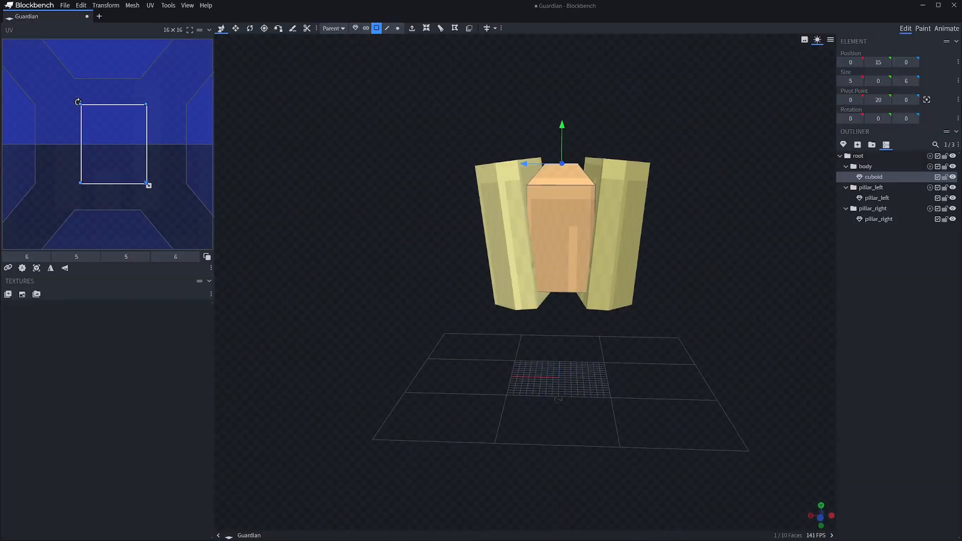
Add loop cuts to the body mesh and shape it into a rounded torso
{"action": "left_click", "coordinate": [441, 28]}
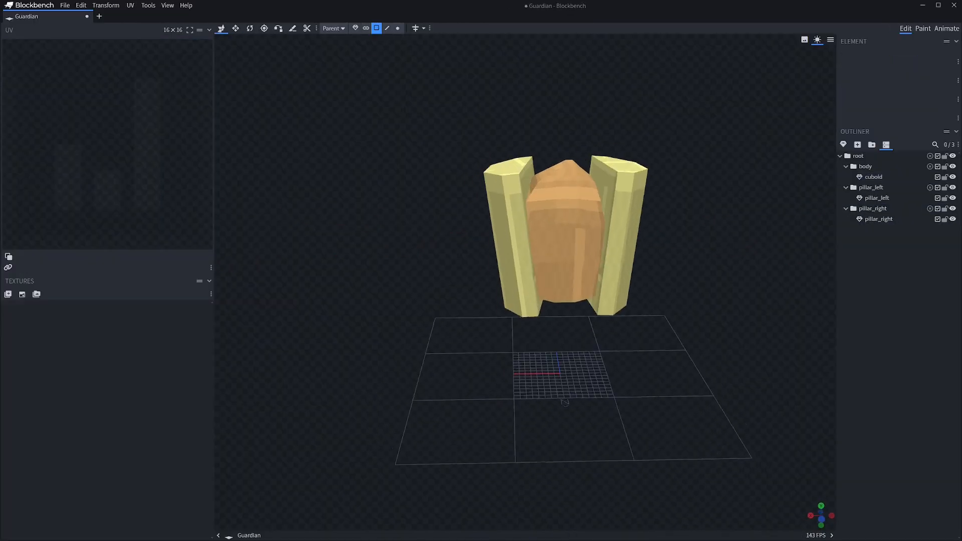
{"action": "middle_click_drag", "start_coordinate": [525, 281], "coordinate": [523, 308]}
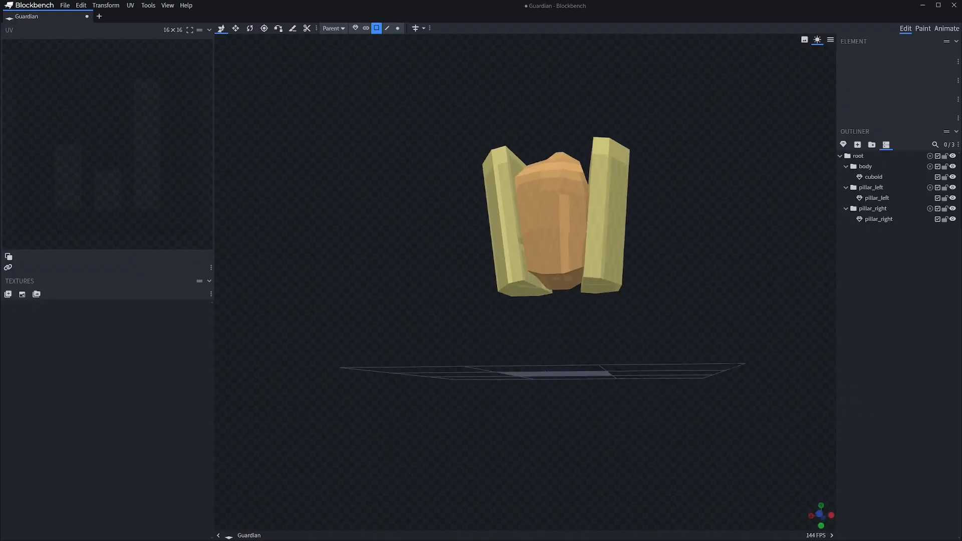
{"action": "middle_click_drag", "start_coordinate": [480, 399], "coordinate": [537, 407]}
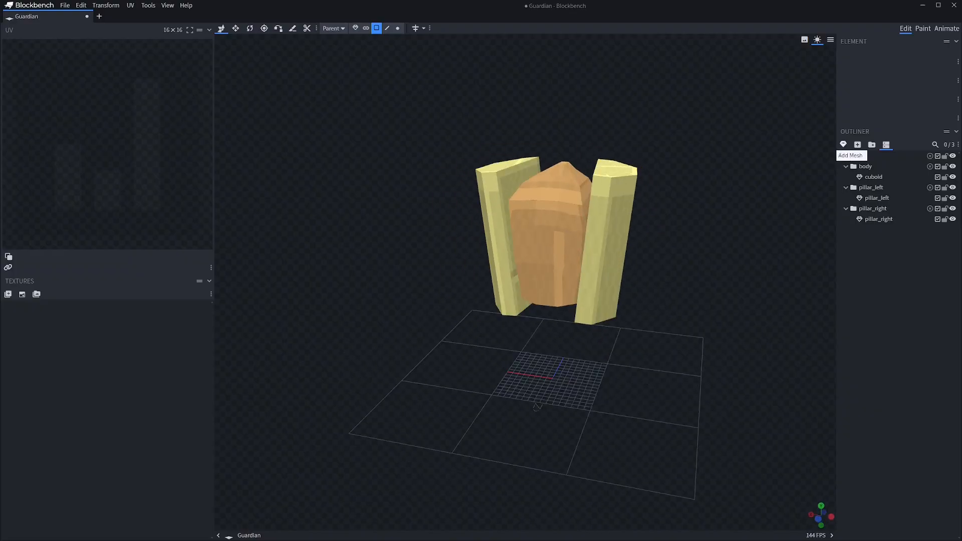
Add a 12-wide, 8-high cuboid mesh named head1 in its own group and loop cut it across the middle
{"action": "left_click", "coordinate": [843, 145]}
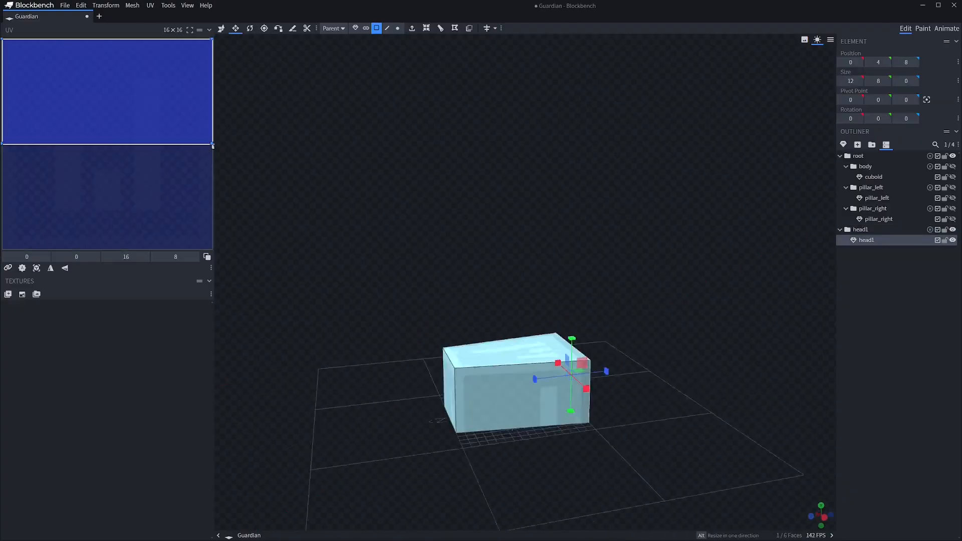
{"action": "left_click", "coordinate": [440, 28]}
{"action": "left_click", "coordinate": [562, 484]}
Raise the top face of the head's rear half to create a slope down toward the snout
{"action": "middle_click_drag", "start_coordinate": [592, 301], "coordinate": [611, 325]}
{"action": "left_click", "coordinate": [544, 350]}
{"action": "key", "text": "v"}
{"action": "left_click_drag", "start_coordinate": [539, 315], "coordinate": [538, 303]}
{"action": "middle_click_drag", "start_coordinate": [591, 326], "coordinate": [631, 296]}
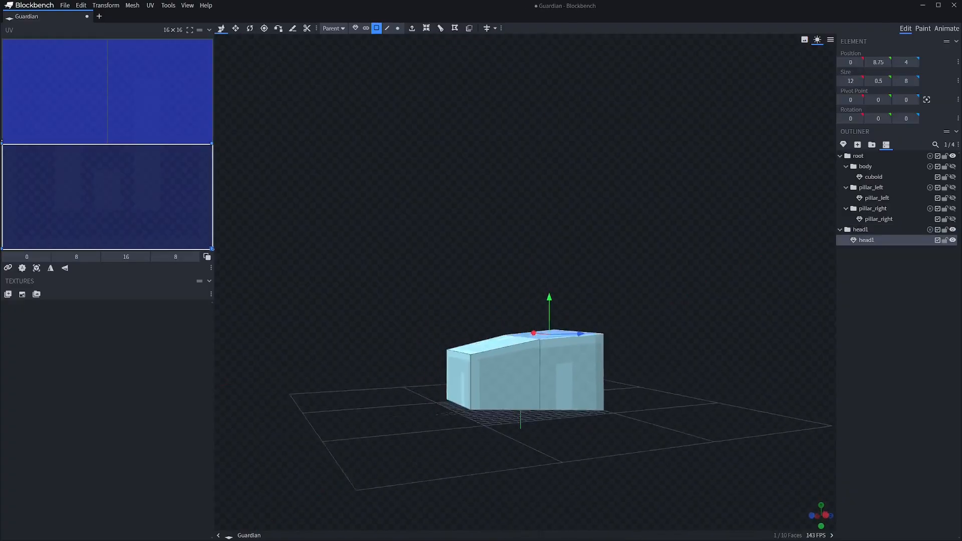
Extrude the head's end face and scale the extruded face smaller to taper that end
{"action": "left_click", "coordinate": [537, 383]}
{"action": "key", "text": "shift+e"}
{"action": "key", "text": "s"}
{"action": "left_click_drag", "start_coordinate": [569, 351], "coordinate": [569, 358]}
{"action": "left_click", "coordinate": [626, 301]}
{"action": "middle_click_drag", "start_coordinate": [602, 351], "coordinate": [646, 298]}
Add another loop cut through the raised rear section of the head
{"action": "left_click", "coordinate": [556, 332]}
{"action": "left_click", "coordinate": [440, 29]}
{"action": "left_click", "coordinate": [519, 345]}
{"action": "key", "text": "shift+e"}
{"action": "key", "text": "v"}
{"action": "key", "text": "ctrl+z"}
{"action": "key", "text": "ctrl+z"}
Add one loop cut to the front of the head with an offset of 7.0389
{"action": "left_click", "coordinate": [376, 28]}
{"action": "left_click", "coordinate": [519, 368]}
{"action": "key", "text": "ctrl+r"}
{"action": "left_click_drag", "start_coordinate": [538, 510], "coordinate": [561, 510]}
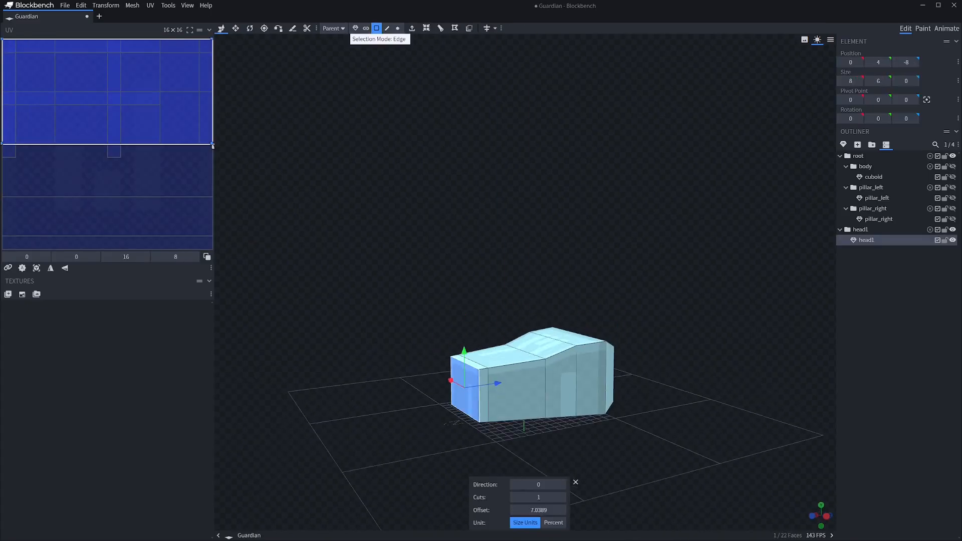
Lower the snout's front upper edge to bevel the tip of the head
{"action": "left_click", "coordinate": [387, 29]}
{"action": "left_click", "coordinate": [465, 362]}
{"action": "left_click_drag", "start_coordinate": [465, 326], "coordinate": [464, 336]}
{"action": "middle_click_drag", "start_coordinate": [501, 300], "coordinate": [556, 316]}
{"action": "left_click", "coordinate": [661, 281]}
Scale the three upper rear faces of the head narrower, to a width of about 10.5
{"action": "left_click", "coordinate": [556, 360]}
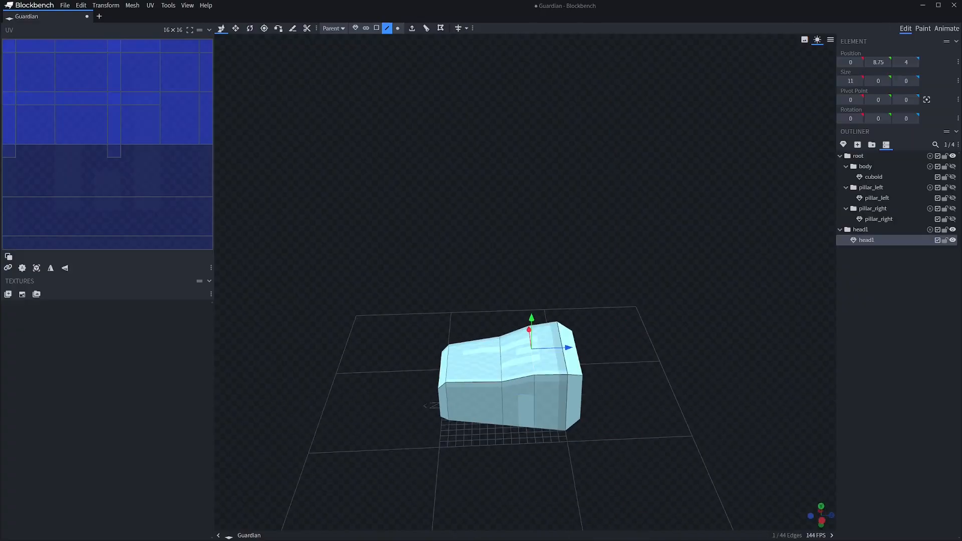
{"action": "left_click", "coordinate": [651, 281]}
{"action": "left_click", "coordinate": [511, 366]}
{"action": "middle_click_drag", "start_coordinate": [652, 280], "coordinate": [627, 335]}
{"action": "left_click", "coordinate": [377, 28]}
{"action": "left_click", "coordinate": [506, 363]}
{"action": "left_click", "coordinate": [499, 345], "text": "shift"}
{"action": "left_click", "coordinate": [484, 328], "text": "shift"}
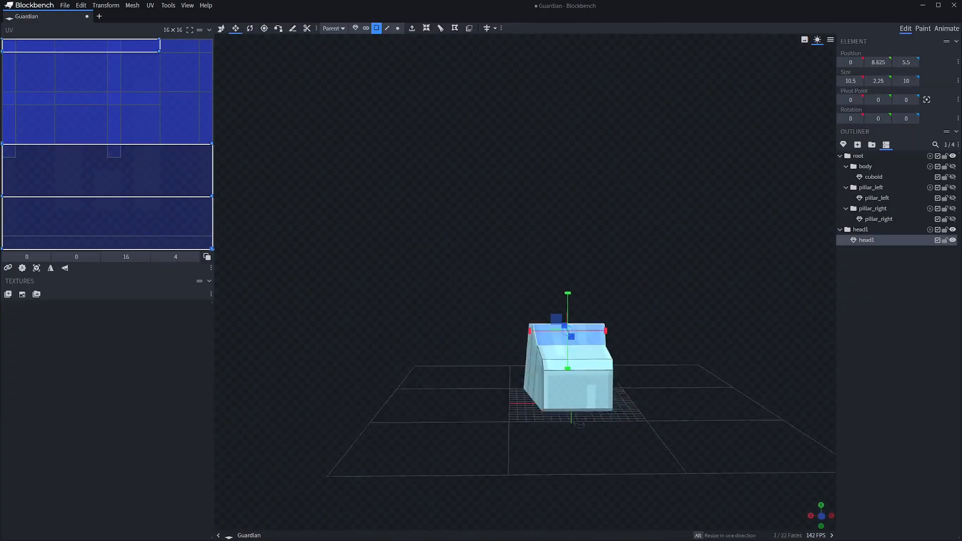
Scale the head's lower rear edge narrower, to a width of 10
{"action": "left_click", "coordinate": [387, 29]}
{"action": "middle_click_drag", "start_coordinate": [627, 301], "coordinate": [627, 225]}
{"action": "left_click", "coordinate": [626, 225]}
{"action": "left_click", "coordinate": [493, 331]}
{"action": "left_click", "coordinate": [486, 321]}
{"action": "middle_click_drag", "start_coordinate": [551, 251], "coordinate": [526, 376]}
{"action": "left_click_drag", "start_coordinate": [437, 403], "coordinate": [445, 404]}
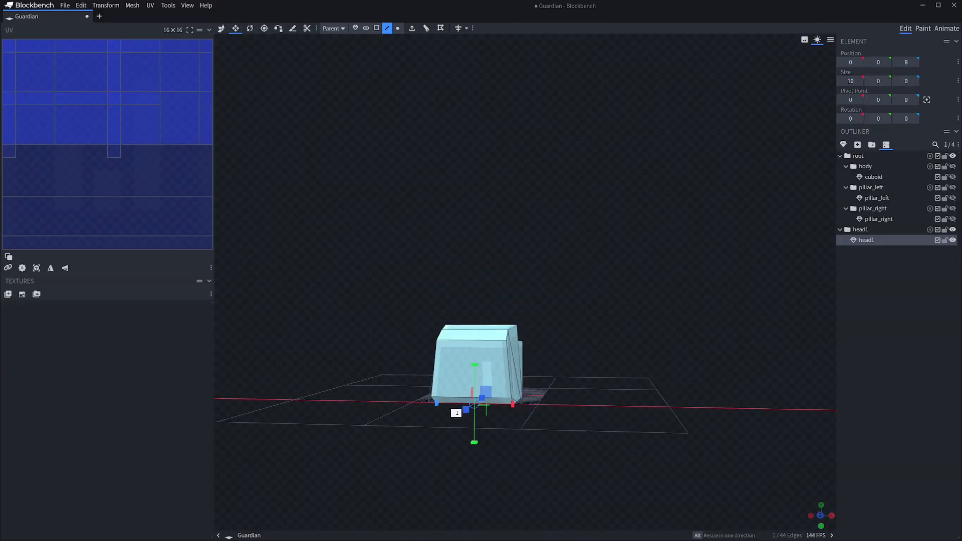
Shift the upright edge on the side of the head by -0.25 along the X axis to refine its profile
{"action": "left_click", "coordinate": [626, 281]}
{"action": "middle_click_drag", "start_coordinate": [626, 280], "coordinate": [572, 321]}
{"action": "left_click", "coordinate": [562, 381]}
{"action": "left_click", "coordinate": [575, 386]}
{"action": "middle_click_drag", "start_coordinate": [626, 351], "coordinate": [692, 340]}
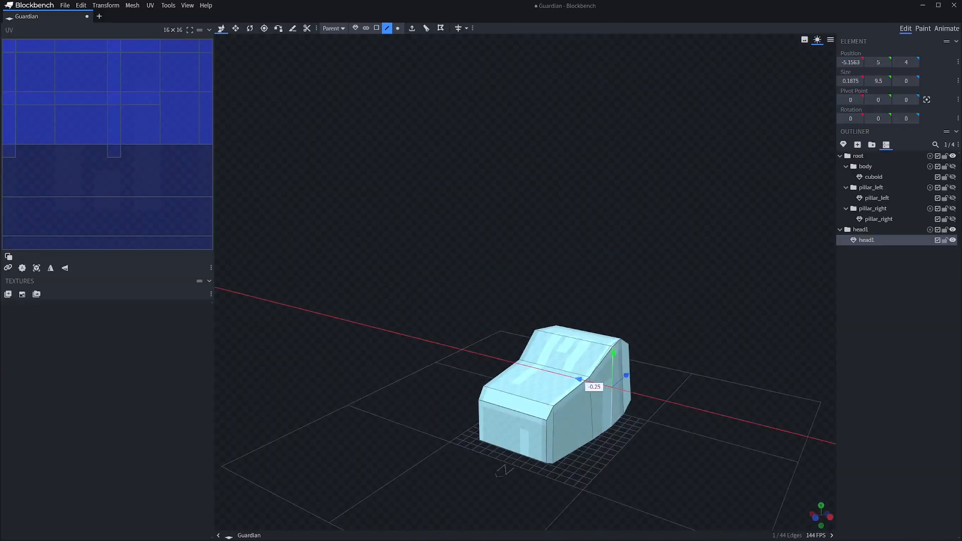
{"action": "left_click", "coordinate": [491, 325]}
{"action": "middle_click_drag", "start_coordinate": [636, 321], "coordinate": [556, 333]}
{"action": "left_click", "coordinate": [561, 381]}
Scale the two sloped upper faces at the crown of the head narrower to taper its top
{"action": "left_click", "coordinate": [626, 280]}
{"action": "middle_click_drag", "start_coordinate": [626, 281], "coordinate": [587, 295]}
{"action": "left_click", "coordinate": [561, 361]}
{"action": "left_click", "coordinate": [376, 29]}
{"action": "left_click", "coordinate": [560, 356]}
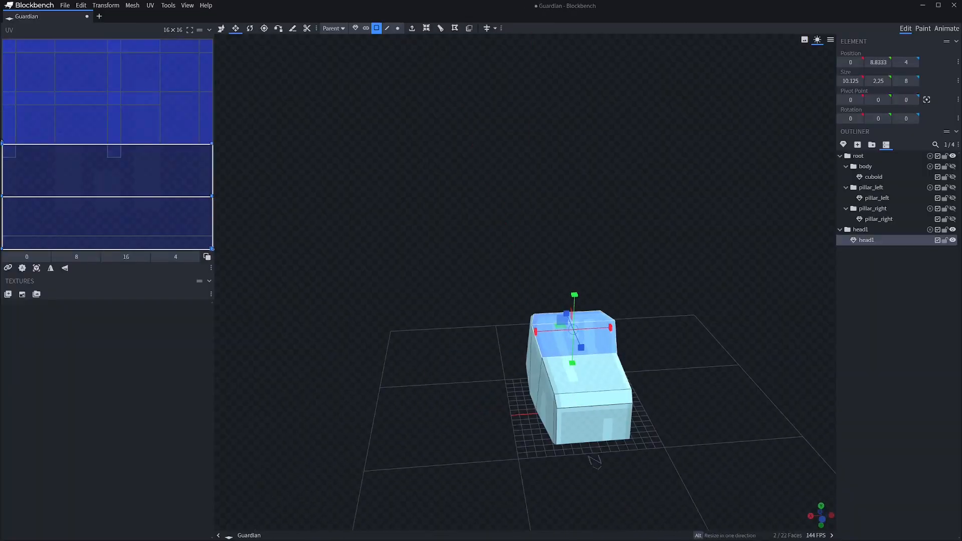
{"action": "left_click", "coordinate": [651, 301]}
{"action": "middle_click_drag", "start_coordinate": [651, 301], "coordinate": [541, 346]}
{"action": "left_click", "coordinate": [567, 381]}
{"action": "left_click", "coordinate": [626, 321]}
{"action": "middle_click_drag", "start_coordinate": [626, 321], "coordinate": [666, 273]}
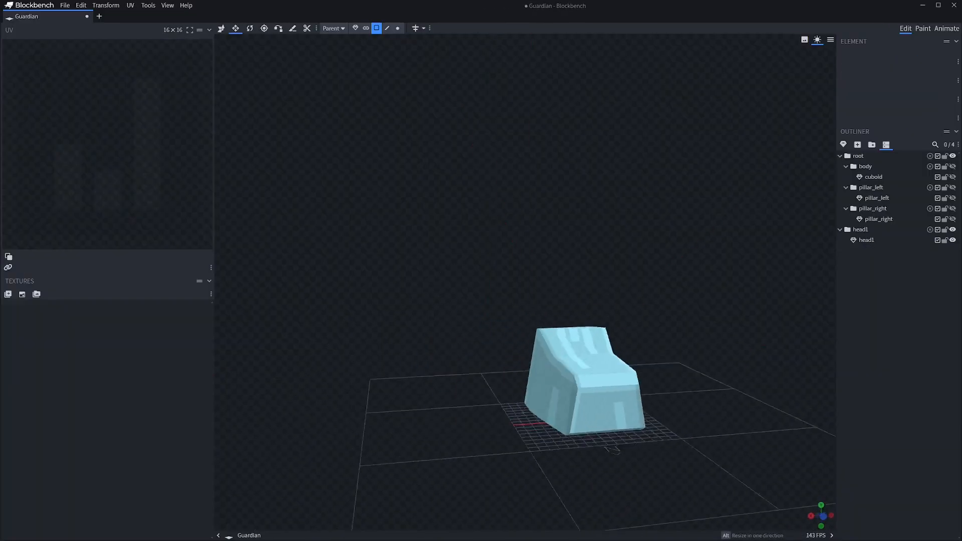
Add a single horizontal loop cut around the head mesh to mark the jaw line
{"action": "left_click_drag", "start_coordinate": [523, 383], "coordinate": [476, 375]}
{"action": "key", "text": "alt+r"}
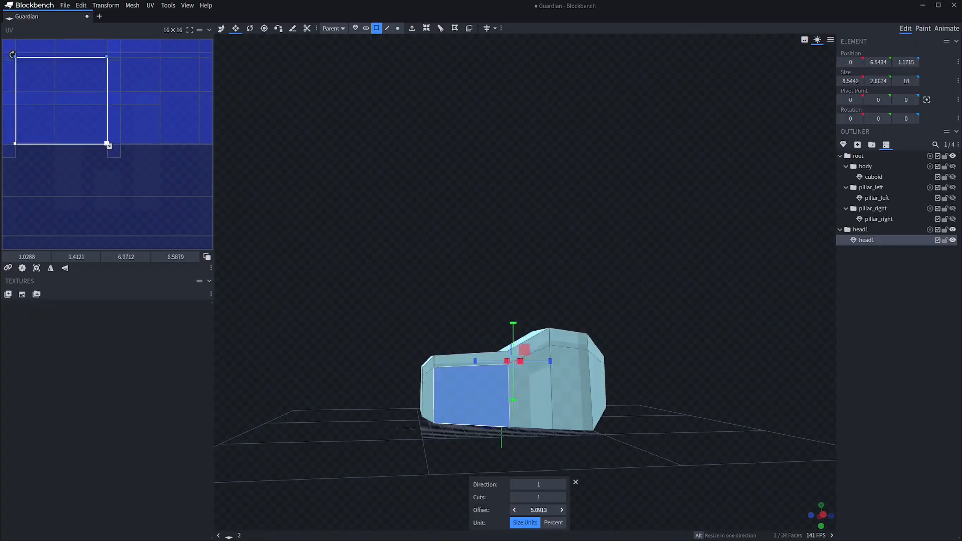
{"action": "key", "text": "v"}
Duplicate the head1 mesh and rename the copy jaw1
{"action": "left_click", "coordinate": [866, 240]}
{"action": "key", "text": "ctrl+d"}
{"action": "key", "text": "F2"}
{"action": "type", "text": "jaw1"}
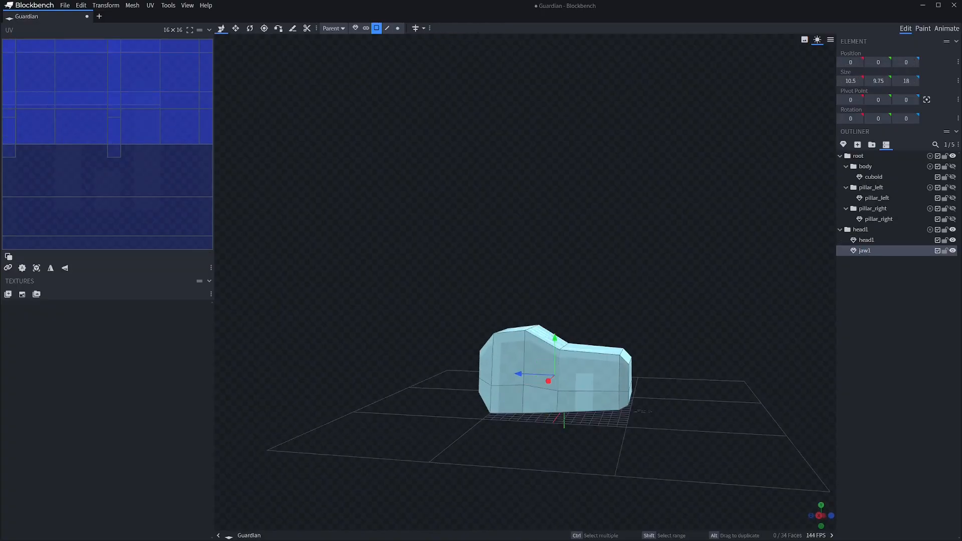
Delete the jaw1 mesh's faces above the loop cut and at its rear, hiding head1 to reach them
{"action": "left_click_drag", "start_coordinate": [701, 301], "coordinate": [697, 275]}
{"action": "left_click_drag", "start_coordinate": [451, 311], "coordinate": [657, 370], "text": "ctrl"}
{"action": "key", "text": "Delete"}
{"action": "left_click", "coordinate": [952, 240]}
{"action": "left_click_drag", "start_coordinate": [451, 332], "coordinate": [496, 423], "text": "ctrl"}
{"action": "key", "text": "Delete"}
Create faces between the rim vertices of jaw1 to close its open top and back
{"action": "left_click", "coordinate": [397, 28]}
{"action": "left_click_drag", "start_coordinate": [501, 281], "coordinate": [426, 311]}
{"action": "right_click", "coordinate": [480, 401]}
{"action": "left_click", "coordinate": [506, 226]}
{"action": "left_click", "coordinate": [531, 326]}
{"action": "left_click", "coordinate": [560, 331], "text": "shift"}
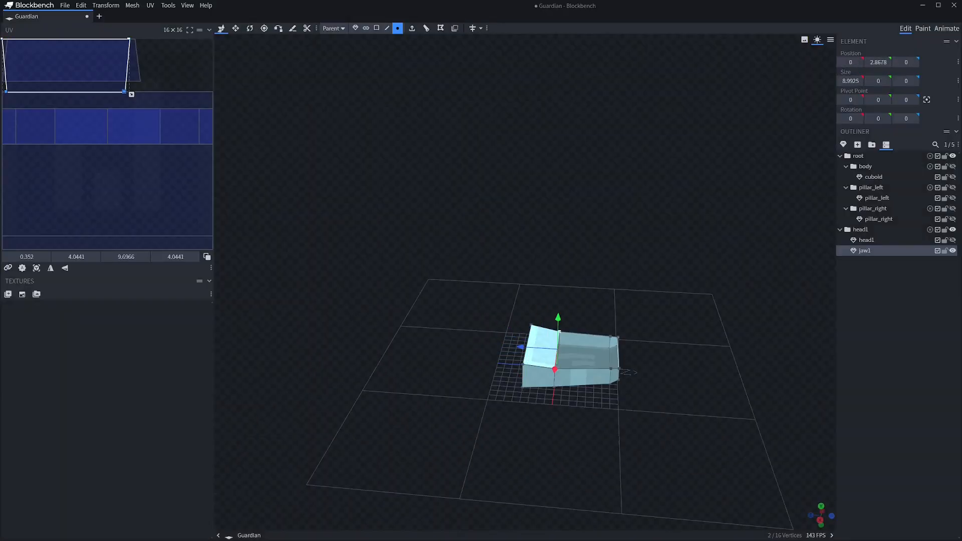
{"action": "mouse_move", "coordinate": [676, 281]}
{"action": "left_mouse_down"}
{"action": "mouse_move", "coordinate": [667, 220]}
{"action": "mouse_move", "coordinate": [687, 266]}
{"action": "left_mouse_up"}
Hide jaw1, show head1, and delete the lower front faces of head1 that the jaw replaces
{"action": "left_click", "coordinate": [952, 250]}
{"action": "left_click", "coordinate": [952, 240]}
{"action": "left_click", "coordinate": [526, 386]}
{"action": "left_click_drag", "start_coordinate": [661, 425], "coordinate": [536, 404], "text": "ctrl"}
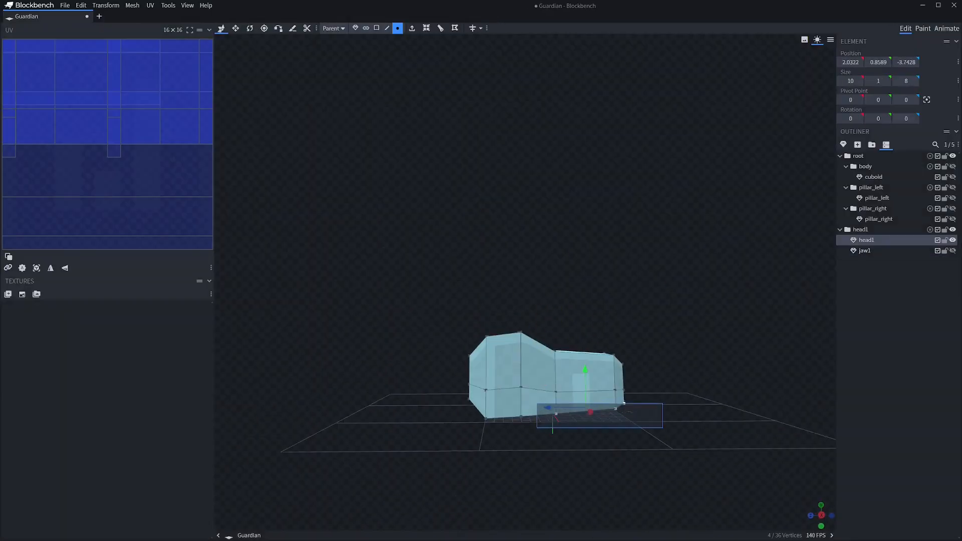
{"action": "left_click", "coordinate": [377, 29]}
{"action": "left_click_drag", "start_coordinate": [601, 301], "coordinate": [626, 271]}
{"action": "left_click_drag", "start_coordinate": [661, 427], "coordinate": [576, 402], "text": "ctrl"}
{"action": "key", "text": "Delete"}
Create faces between the lower vertices of head1 to close the tip and main underside of the snout
{"action": "left_click_drag", "start_coordinate": [651, 280], "coordinate": [486, 251]}
{"action": "left_click", "coordinate": [398, 28]}
{"action": "mouse_move", "coordinate": [401, 310]}
{"action": "left_mouse_down"}
{"action": "mouse_move", "coordinate": [481, 211]}
{"action": "mouse_move", "coordinate": [396, 311]}
{"action": "left_mouse_up"}
{"action": "left_click_drag", "start_coordinate": [387, 407], "coordinate": [427, 366], "text": "ctrl"}
{"action": "key", "text": "f"}
{"action": "mouse_move", "coordinate": [652, 281]}
{"action": "left_mouse_down"}
{"action": "mouse_move", "coordinate": [692, 251]}
{"action": "mouse_move", "coordinate": [651, 283]}
{"action": "left_mouse_up"}
{"action": "left_click_drag", "start_coordinate": [475, 395], "coordinate": [498, 369], "text": "ctrl"}
{"action": "left_click_drag", "start_coordinate": [420, 403], "coordinate": [441, 366], "text": "ctrl+shift"}
{"action": "key", "text": "f"}
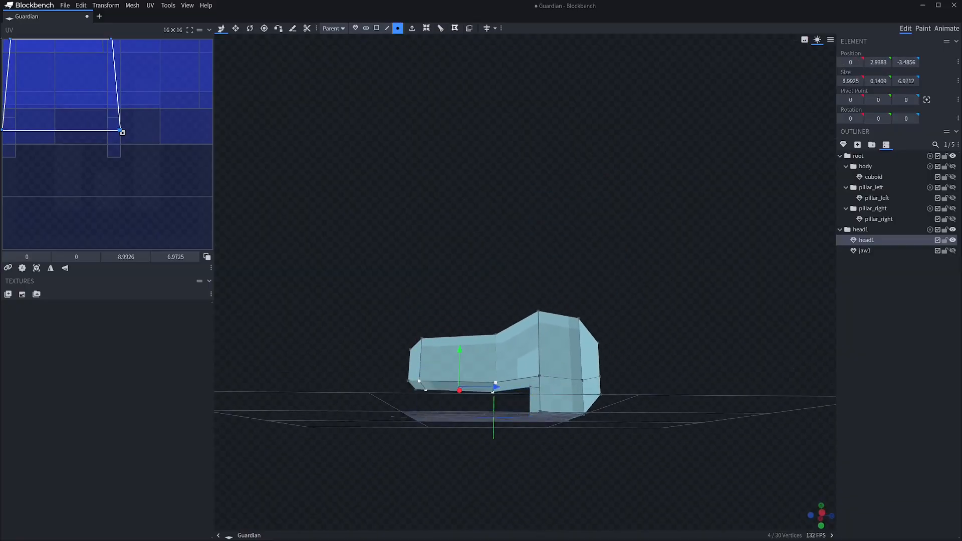
Create a face across the remaining opening behind the snout's underside on head1
{"action": "left_click_drag", "start_coordinate": [651, 280], "coordinate": [681, 250]}
{"action": "left_click_drag", "start_coordinate": [486, 396], "coordinate": [525, 357], "text": "ctrl"}
{"action": "key", "text": "f"}
Show the jaw1 mesh again and put it in its own jaw1 group inside the head1 group
{"action": "left_click_drag", "start_coordinate": [652, 281], "coordinate": [661, 310]}
{"action": "left_click", "coordinate": [952, 251]}
{"action": "left_click", "coordinate": [865, 251]}
{"action": "key", "text": "ctrl+g"}
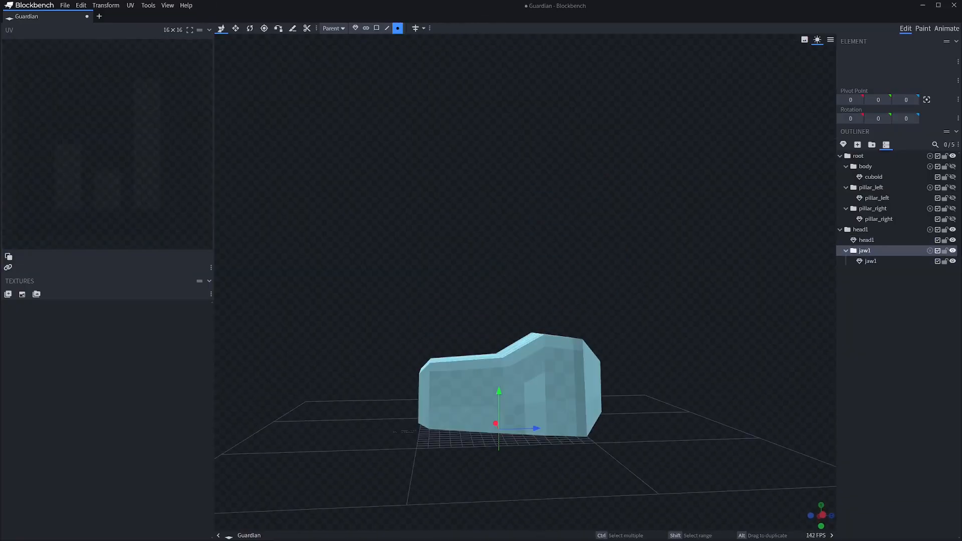
Place the jaw1 group's pivot at the jaw's lower rear corner, at 0, 0.25, 4
{"action": "key", "text": "KP_4"}
{"action": "key", "text": "p"}
{"action": "left_click_drag", "start_coordinate": [515, 417], "coordinate": [597, 416]}
{"action": "key", "text": "ctrl+z"}
{"action": "left_click", "coordinate": [865, 251]}
{"action": "scroll", "coordinate": [561, 381], "scroll_direction": "up", "scroll_amount": 8}
{"action": "left_click_drag", "start_coordinate": [556, 325], "coordinate": [555, 317]}
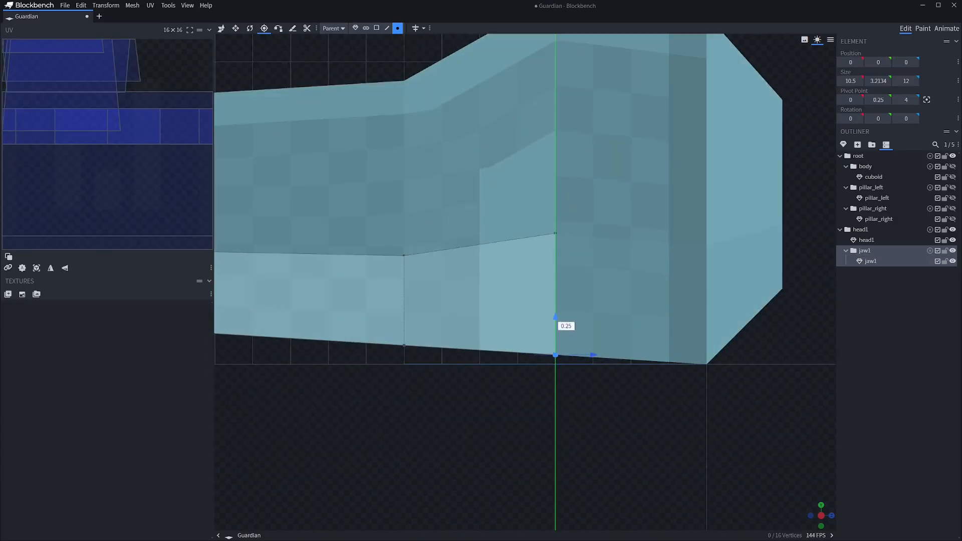
Place the head1 group's pivot at the back of the head, at 0, 4, 10
{"action": "scroll", "coordinate": [556, 317], "scroll_direction": "down", "scroll_amount": 10}
{"action": "left_click", "coordinate": [860, 229]}
{"action": "left_click_drag", "start_coordinate": [701, 361], "coordinate": [501, 396]}
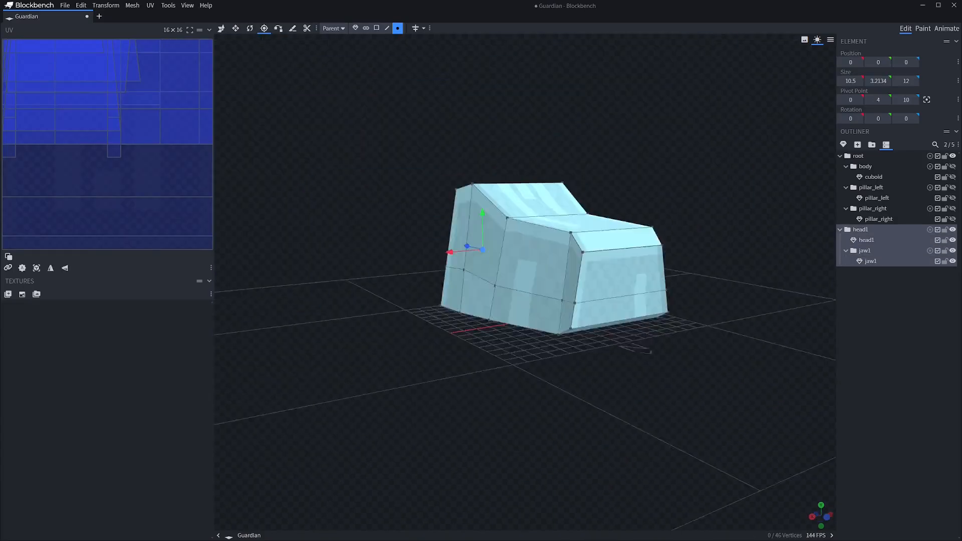
Rotate the jaw1 group -25 degrees about X to open the mouth
{"action": "left_click", "coordinate": [865, 251]}
{"action": "key", "text": "r"}
{"action": "left_click_drag", "start_coordinate": [556, 295], "coordinate": [549, 323]}
{"action": "left_click", "coordinate": [677, 391]}
{"action": "left_click_drag", "start_coordinate": [676, 391], "coordinate": [601, 381]}
Extrude the rear face of the jaw 2 units back into the head and scale the new face down
{"action": "left_click", "coordinate": [431, 340]}
{"action": "left_click", "coordinate": [373, 28]}
{"action": "left_click", "coordinate": [519, 293]}
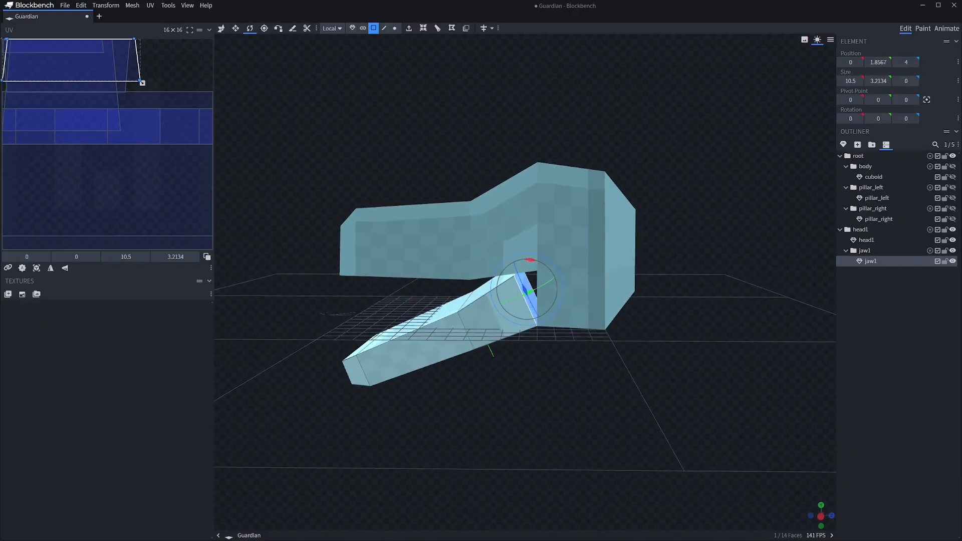
{"action": "key", "text": "shift+e"}
{"action": "left_click_drag", "start_coordinate": [701, 381], "coordinate": [567, 411]}
{"action": "key", "text": "s"}
{"action": "left_click_drag", "start_coordinate": [512, 303], "coordinate": [526, 299]}
{"action": "left_click_drag", "start_coordinate": [526, 254], "coordinate": [529, 266]}
{"action": "key", "text": "v"}
Try a different rotation of the jaw1 group around its hinge, and undo it
{"action": "left_click", "coordinate": [355, 28]}
{"action": "left_click", "coordinate": [865, 250]}
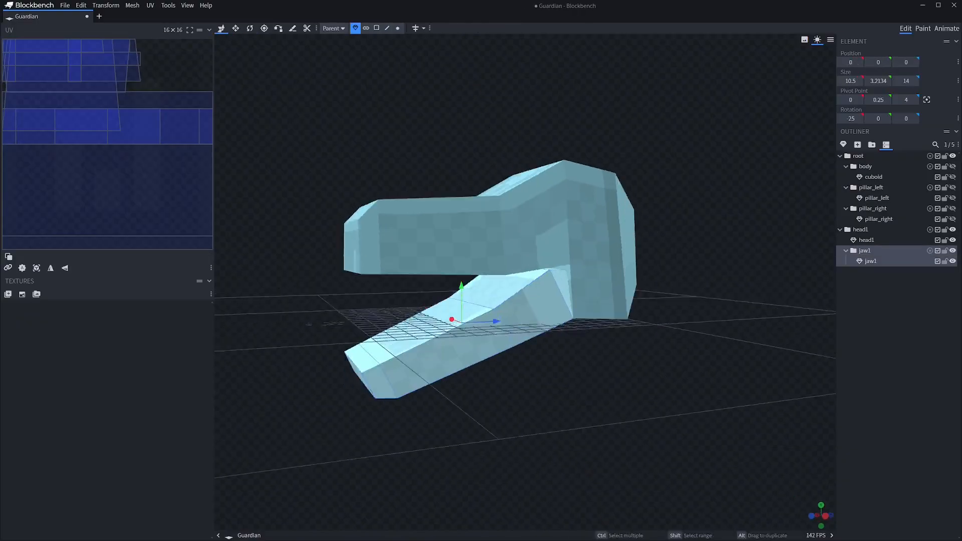
{"action": "key", "text": "r"}
{"action": "left_click_drag", "start_coordinate": [508, 333], "coordinate": [464, 328]}
{"action": "left_click", "coordinate": [870, 261]}
{"action": "left_click", "coordinate": [676, 401]}
{"action": "left_click_drag", "start_coordinate": [677, 400], "coordinate": [777, 396]}
{"action": "left_click_drag", "start_coordinate": [841, 386], "coordinate": [756, 401]}
{"action": "key", "text": "ctrl+z"}
{"action": "key", "text": "ctrl+z"}
Rotate the jaw1 group upward to close the mouth against the head
{"action": "left_click", "coordinate": [865, 251]}
{"action": "key", "text": "r"}
{"action": "left_click_drag", "start_coordinate": [481, 320], "coordinate": [493, 346]}
{"action": "left_click", "coordinate": [676, 401]}
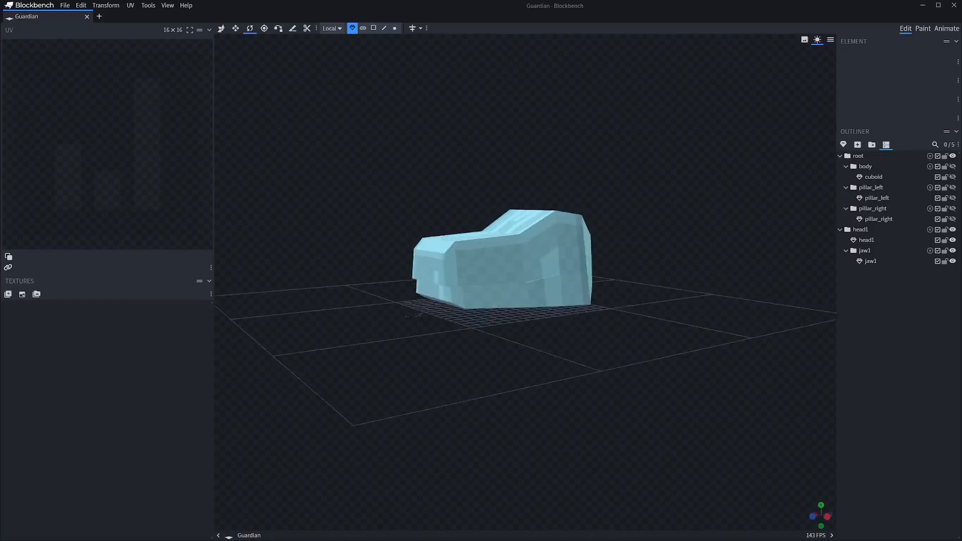
Show the body and pillars again and move the head1 group to -16, 21, 0, beside the left pillar
{"action": "left_click_drag", "start_coordinate": [757, 401], "coordinate": [777, 431]}
{"action": "left_click", "coordinate": [860, 229]}
{"action": "left_click_drag", "start_coordinate": [952, 166], "coordinate": [953, 219]}
{"action": "left_click_drag", "start_coordinate": [651, 401], "coordinate": [742, 400]}
{"action": "key", "text": "v"}
{"action": "left_click_drag", "start_coordinate": [527, 226], "coordinate": [529, 108]}
{"action": "left_click_drag", "start_coordinate": [741, 401], "coordinate": [717, 405]}
{"action": "left_click_drag", "start_coordinate": [488, 146], "coordinate": [587, 150]}
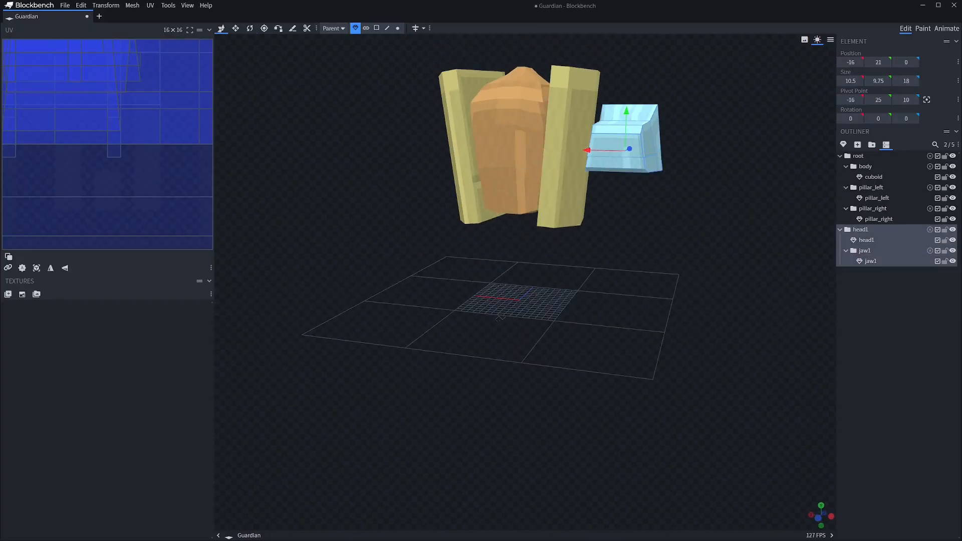
Rotate the head1 group outward around its vertical axis and move it to -10, 16, -11 against the left pillar
{"action": "left_click_drag", "start_coordinate": [716, 405], "coordinate": [681, 421]}
{"action": "key", "text": "r"}
{"action": "left_click_drag", "start_coordinate": [621, 250], "coordinate": [663, 260]}
{"action": "key", "text": "v"}
{"action": "left_click_drag", "start_coordinate": [717, 401], "coordinate": [626, 416]}
{"action": "left_click_drag", "start_coordinate": [621, 286], "coordinate": [552, 307]}
{"action": "left_click_drag", "start_coordinate": [492, 300], "coordinate": [476, 294]}
{"action": "left_click_drag", "start_coordinate": [627, 415], "coordinate": [751, 376]}
Nest the head1 group inside the pillar_left group and slightly adjust its angle beside the pillar
{"action": "left_click", "coordinate": [701, 401]}
{"action": "left_click", "coordinate": [651, 245]}
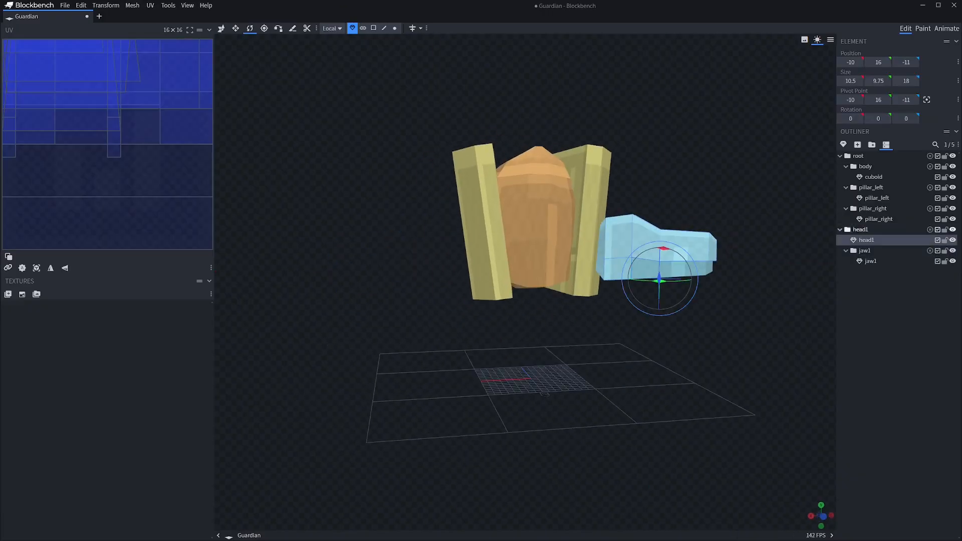
{"action": "left_click_drag", "start_coordinate": [860, 229], "coordinate": [880, 201]}
{"action": "left_click_drag", "start_coordinate": [651, 401], "coordinate": [526, 481]}
{"action": "left_click_drag", "start_coordinate": [466, 346], "coordinate": [480, 337]}
{"action": "left_click_drag", "start_coordinate": [526, 480], "coordinate": [652, 401]}
Duplicate the head1 group and nest the copy inside the pillar_right group as head2
{"action": "left_click", "coordinate": [873, 250]}
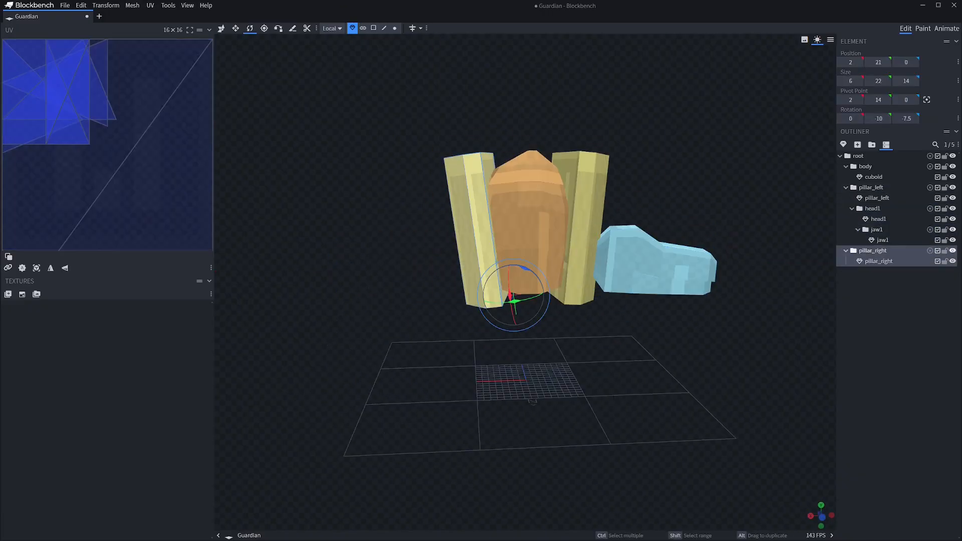
{"action": "left_click", "coordinate": [873, 209]}
{"action": "key", "text": "ctrl+d"}
{"action": "left_click_drag", "start_coordinate": [873, 251], "coordinate": [879, 304]}
Rotate the head2 group toward the opposite side and move it to 8, 25, -14 by the right pillar
{"action": "key", "text": "v"}
{"action": "key", "text": "r"}
{"action": "left_click_drag", "start_coordinate": [531, 260], "coordinate": [389, 311]}
{"action": "key", "text": "v"}
{"action": "left_click_drag", "start_coordinate": [336, 347], "coordinate": [391, 337]}
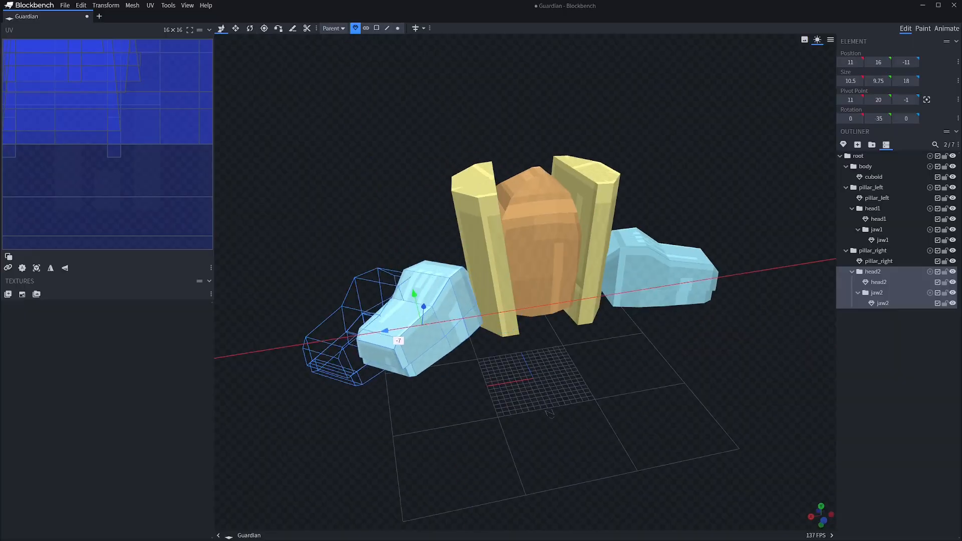
{"action": "key", "text": "v"}
{"action": "left_click_drag", "start_coordinate": [401, 257], "coordinate": [387, 189]}
Set the head2 group's Y rotation to -67.5 degrees and shift it to sit against the right pillar
{"action": "left_click_drag", "start_coordinate": [651, 401], "coordinate": [761, 431]}
{"action": "key", "text": "r"}
{"action": "left_click_drag", "start_coordinate": [561, 348], "coordinate": [550, 348]}
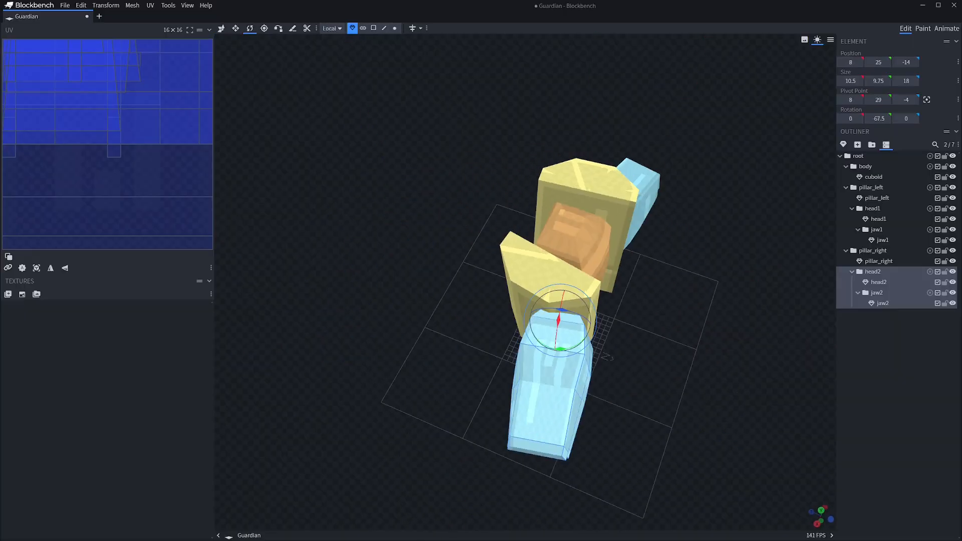
{"action": "left_click_drag", "start_coordinate": [751, 441], "coordinate": [631, 406]}
{"action": "key", "text": "v"}
{"action": "left_click_drag", "start_coordinate": [337, 228], "coordinate": [351, 226]}
{"action": "left_click_drag", "start_coordinate": [626, 400], "coordinate": [686, 428]}
{"action": "left_click_drag", "start_coordinate": [470, 304], "coordinate": [466, 299]}
{"action": "mouse_move", "coordinate": [702, 431]}
{"action": "left_mouse_down"}
{"action": "mouse_move", "coordinate": [541, 426]}
{"action": "mouse_move", "coordinate": [621, 396]}
{"action": "mouse_move", "coordinate": [717, 441]}
{"action": "left_mouse_up"}
{"action": "left_click", "coordinate": [621, 396]}
{"action": "left_click", "coordinate": [879, 283]}
{"action": "key", "text": "r"}
{"action": "left_click", "coordinate": [872, 272]}
{"action": "left_click_drag", "start_coordinate": [601, 431], "coordinate": [706, 431]}
{"action": "key", "text": "v"}
{"action": "left_click", "coordinate": [626, 284]}
Rotate the jaw1 group downward to open the mouth of the head on the left pillar
{"action": "left_click", "coordinate": [872, 209]}
{"action": "key", "text": "r"}
{"action": "key", "text": "v"}
{"action": "left_click", "coordinate": [876, 230]}
{"action": "key", "text": "r"}
{"action": "left_click_drag", "start_coordinate": [651, 295], "coordinate": [654, 313]}
{"action": "left_click", "coordinate": [881, 380]}
{"action": "left_click_drag", "start_coordinate": [667, 411], "coordinate": [646, 416]}
Save the project and rename the cuboid mesh in the body group to body
{"action": "key", "text": "ctrl+s"}
{"action": "double_click", "coordinate": [874, 176]}
{"action": "type", "text": "body"}
{"action": "key", "text": "Return"}
{"action": "left_click", "coordinate": [882, 380]}
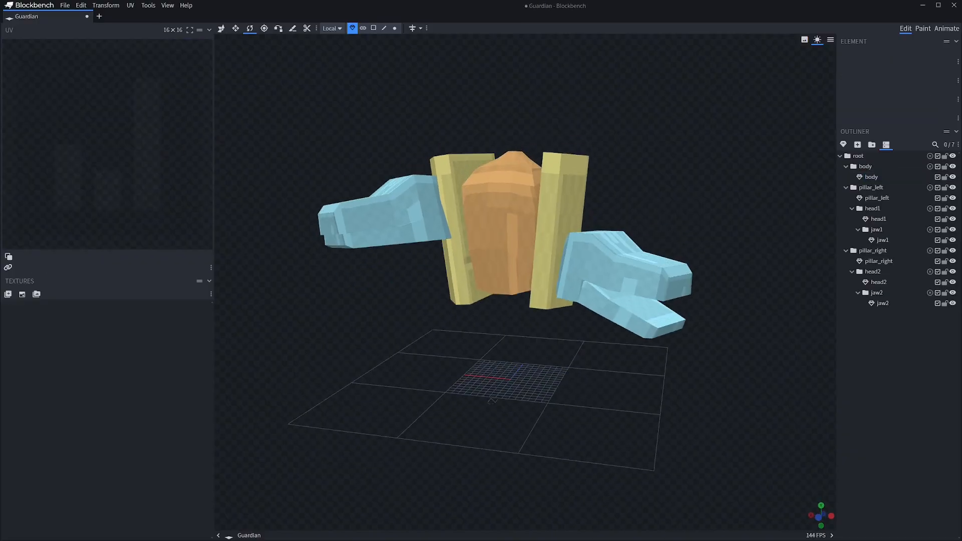
{"action": "left_click", "coordinate": [865, 167]}
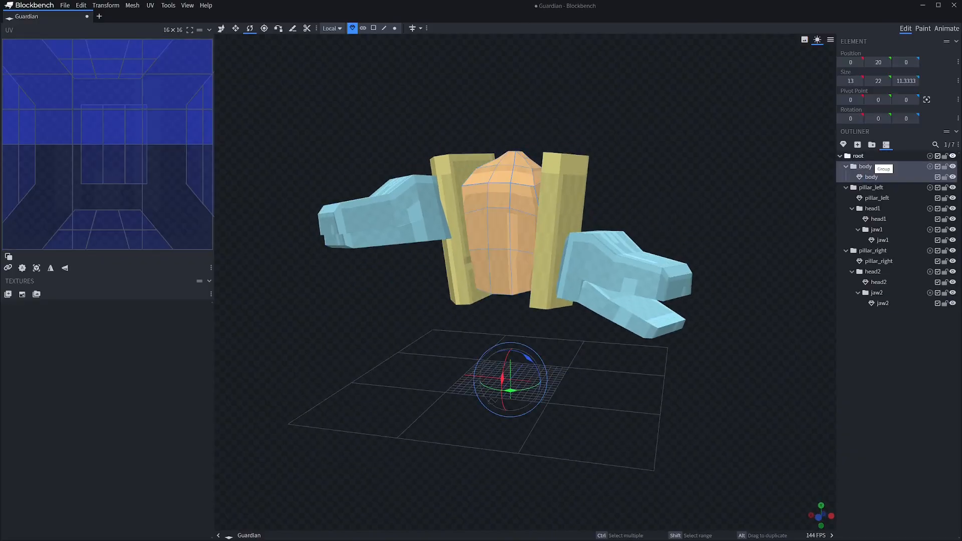
Add a group named hip inside body and nest the pillar_left and pillar_right groups under body
{"action": "left_click", "coordinate": [871, 144]}
{"action": "type", "text": "hip"}
{"action": "key", "text": "Return"}
{"action": "left_click", "coordinate": [871, 198]}
{"action": "left_click", "coordinate": [873, 261], "text": "ctrl"}
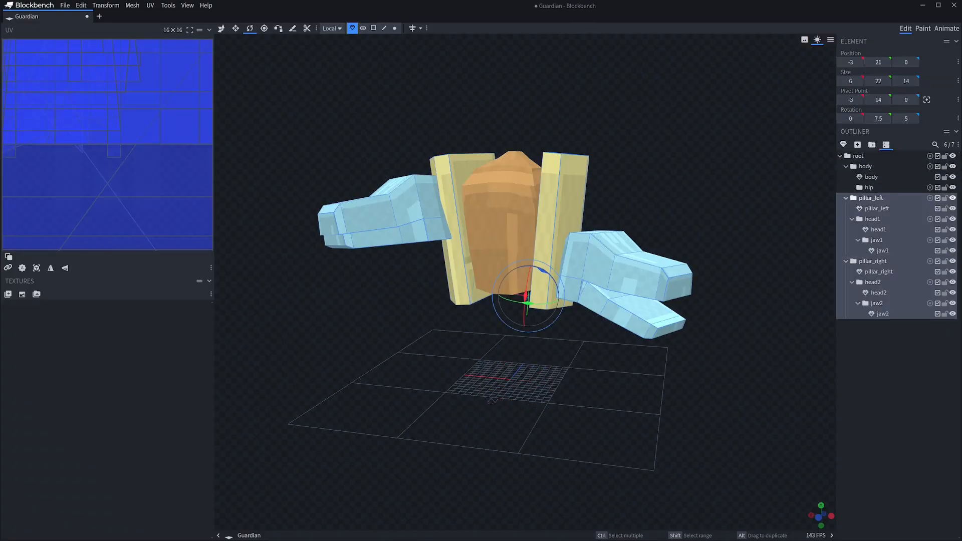
{"action": "left_click_drag", "start_coordinate": [873, 261], "coordinate": [866, 166]}
Add a five-sided cylinder mesh named hip to the hip group
{"action": "left_click", "coordinate": [869, 187]}
{"action": "left_click", "coordinate": [843, 144]}
{"action": "left_click", "coordinate": [508, 62]}
{"action": "left_click", "coordinate": [466, 129]}
{"action": "double_click", "coordinate": [448, 114]}
{"action": "type", "text": "5"}
{"action": "key", "text": "Return"}
{"action": "left_click_drag", "start_coordinate": [651, 401], "coordinate": [646, 441]}
{"action": "key", "text": "Return"}
Shrink the hip mesh to about 10.8 × 4 × 9.9 and raise it toward the underside of the body
{"action": "left_click", "coordinate": [518, 352]}
{"action": "key", "text": "s"}
{"action": "left_click", "coordinate": [647, 441]}
{"action": "left_click_drag", "start_coordinate": [562, 380], "coordinate": [541, 379]}
{"action": "left_click_drag", "start_coordinate": [627, 426], "coordinate": [701, 416]}
{"action": "left_click_drag", "start_coordinate": [517, 314], "coordinate": [513, 273]}
{"action": "key", "text": "v"}
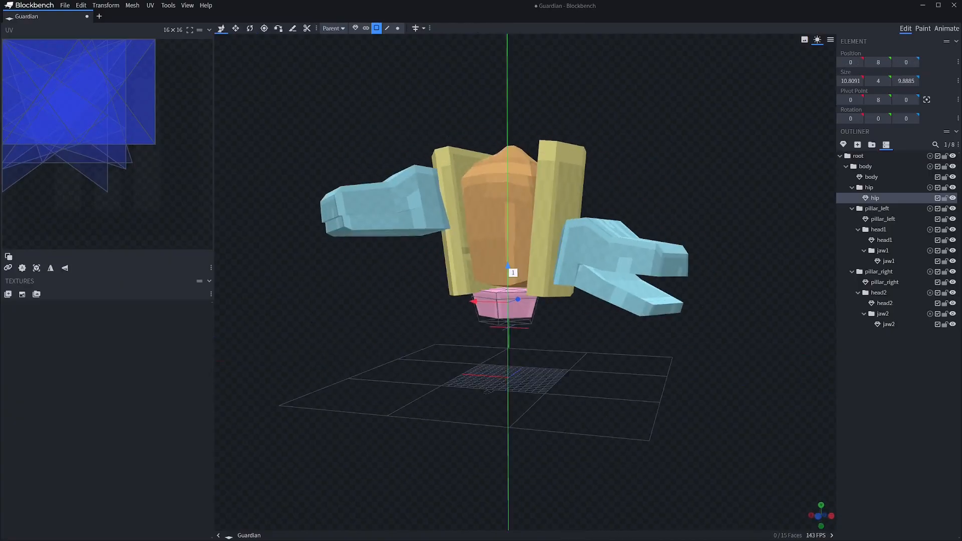
Reduce the hip mesh's depth to about 7.9 and place it at 0, 7, 0 beneath the body
{"action": "key", "text": "s"}
{"action": "mouse_move", "coordinate": [651, 426]}
{"action": "left_mouse_down"}
{"action": "mouse_move", "coordinate": [591, 401]}
{"action": "mouse_move", "coordinate": [661, 441]}
{"action": "left_mouse_up"}
{"action": "left_click_drag", "start_coordinate": [576, 296], "coordinate": [564, 296]}
{"action": "left_click_drag", "start_coordinate": [626, 426], "coordinate": [614, 416]}
{"action": "key", "text": "v"}
{"action": "key", "text": "s"}
{"action": "left_click_drag", "start_coordinate": [557, 303], "coordinate": [571, 303]}
{"action": "left_click_drag", "start_coordinate": [651, 390], "coordinate": [541, 386]}
{"action": "left_click_drag", "start_coordinate": [510, 304], "coordinate": [521, 306]}
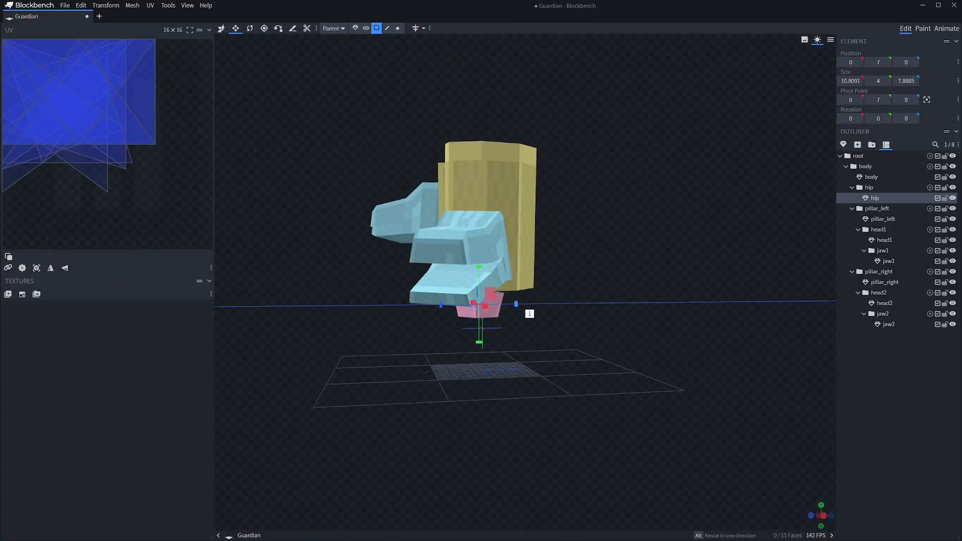
Extrude the top faces of the hip mesh and push the extruded faces down, checking the area with hip hidden
{"action": "left_click", "coordinate": [502, 274]}
{"action": "left_click", "coordinate": [543, 267], "text": "shift"}
{"action": "key", "text": "shift+e"}
{"action": "key", "text": "v"}
{"action": "left_click_drag", "start_coordinate": [533, 236], "coordinate": [533, 248]}
{"action": "left_click_drag", "start_coordinate": [626, 426], "coordinate": [691, 426]}
{"action": "left_click", "coordinate": [952, 198]}
{"action": "left_click", "coordinate": [532, 281]}
{"action": "left_click", "coordinate": [549, 287], "text": "shift"}
{"action": "left_click", "coordinate": [533, 258], "text": "shift"}
{"action": "left_click", "coordinate": [953, 198]}
{"action": "left_click", "coordinate": [498, 271]}
{"action": "key", "text": "s"}
{"action": "left_click", "coordinate": [652, 441]}
Create a group named leg_left1 inside hip and add a six-sided cylinder to it
{"action": "key", "text": "ctrl+g"}
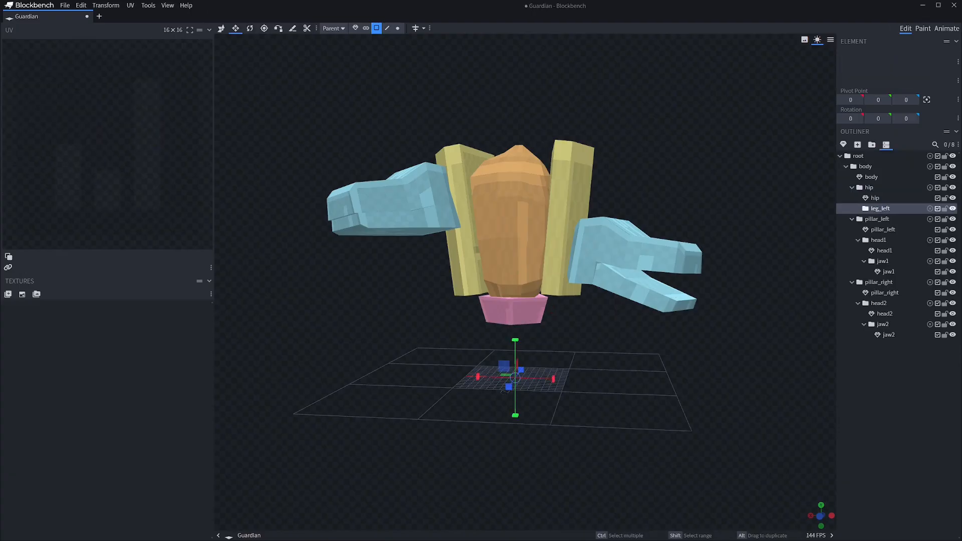
{"action": "key", "text": "Return"}
{"action": "left_click", "coordinate": [843, 145]}
{"action": "key", "text": "Return"}
Shrink the new leg cylinder to about 6.5 × 6 × 6 and move it to 8, 2, 0
{"action": "left_click_drag", "start_coordinate": [651, 401], "coordinate": [671, 391]}
{"action": "left_click_drag", "start_coordinate": [564, 351], "coordinate": [524, 351]}
{"action": "left_click_drag", "start_coordinate": [626, 401], "coordinate": [666, 411]}
{"action": "left_click_drag", "start_coordinate": [566, 363], "coordinate": [546, 359]}
{"action": "left_click_drag", "start_coordinate": [626, 411], "coordinate": [671, 396]}
{"action": "left_click_drag", "start_coordinate": [555, 388], "coordinate": [555, 382]}
{"action": "key", "text": "v"}
{"action": "left_click_drag", "start_coordinate": [651, 411], "coordinate": [586, 408]}
{"action": "left_click_drag", "start_coordinate": [480, 348], "coordinate": [422, 350]}
{"action": "left_click_drag", "start_coordinate": [455, 318], "coordinate": [455, 302]}
Select the whole model and raise it higher above the grid
{"action": "left_click_drag", "start_coordinate": [576, 411], "coordinate": [556, 428]}
{"action": "scroll", "coordinate": [583, 400], "scroll_direction": "down", "scroll_amount": 3}
{"action": "key", "text": "ctrl+a"}
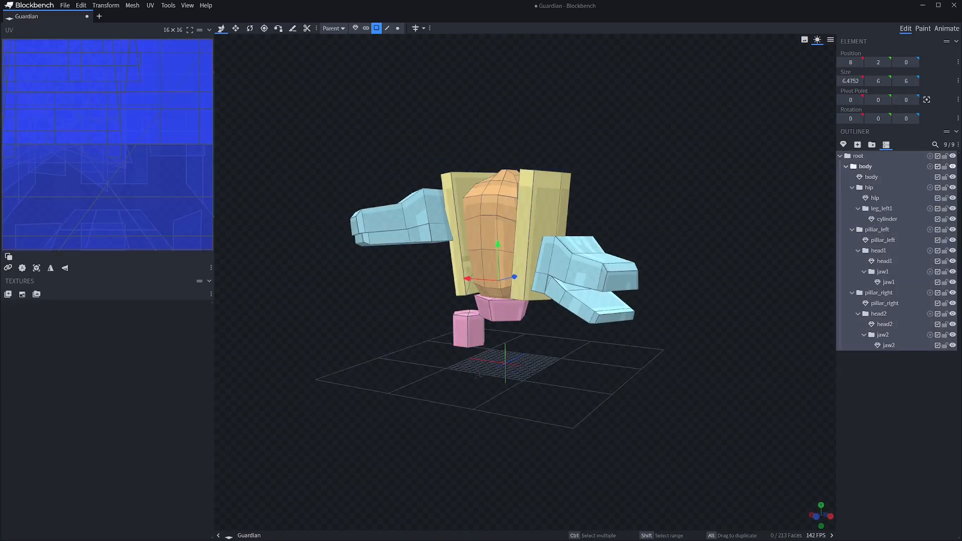
{"action": "left_click_drag", "start_coordinate": [498, 250], "coordinate": [498, 228]}
{"action": "left_click_drag", "start_coordinate": [576, 420], "coordinate": [612, 393]}
Rename the leg cylinder leg_left1 and lower it to 8, 6, 0
{"action": "scroll", "coordinate": [609, 420], "scroll_direction": "up", "scroll_amount": 3}
{"action": "left_click", "coordinate": [887, 219]}
{"action": "left_click", "coordinate": [883, 240]}
{"action": "left_click", "coordinate": [877, 229]}
{"action": "double_click", "coordinate": [886, 219]}
{"action": "type", "text": "leg_left1"}
{"action": "key", "text": "Return"}
{"action": "left_click_drag", "start_coordinate": [459, 269], "coordinate": [459, 278]}
{"action": "left_click_drag", "start_coordinate": [609, 396], "coordinate": [605, 411]}
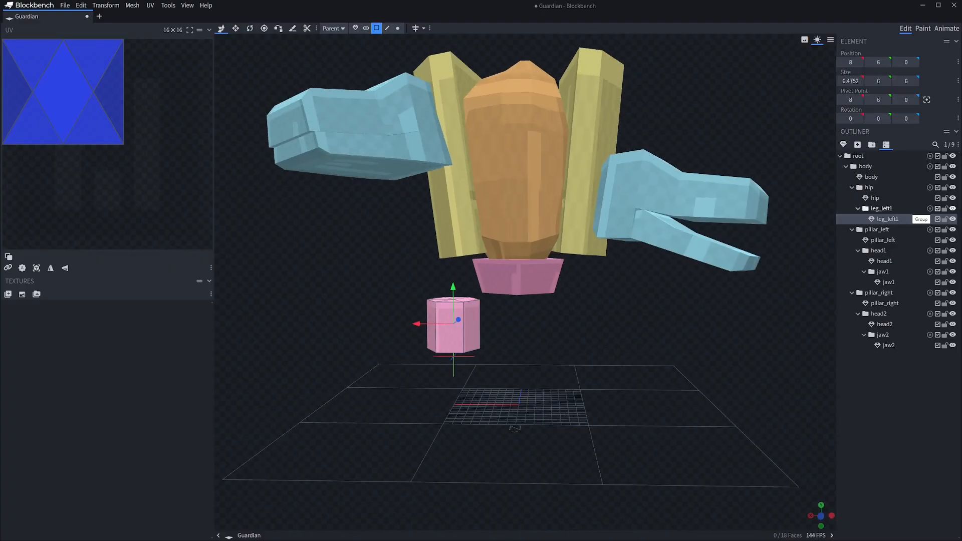
{"action": "mouse_move", "coordinate": [702, 340]}
{"action": "left_mouse_down"}
{"action": "mouse_move", "coordinate": [654, 366]}
{"action": "mouse_move", "coordinate": [700, 354]}
{"action": "left_mouse_up"}
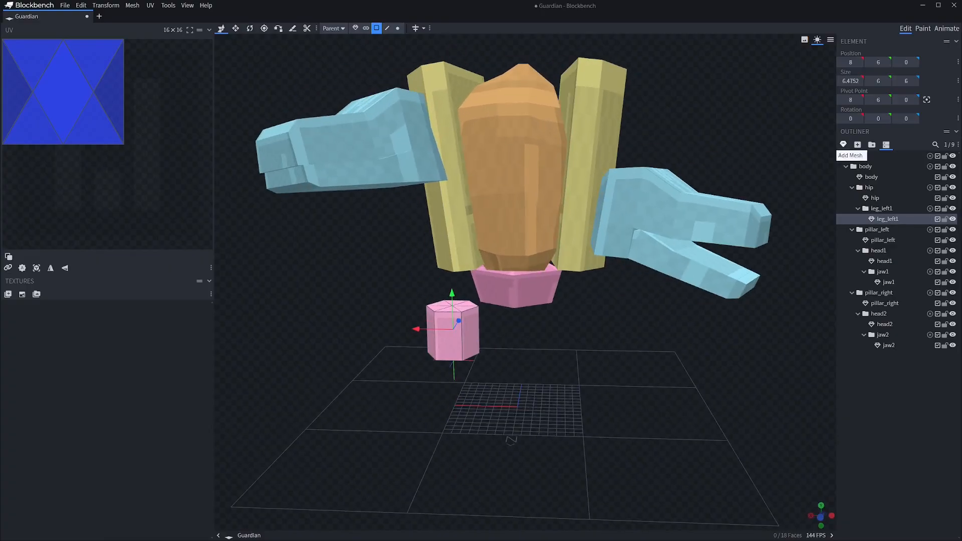
Add another six-sided cylinder with diameter 16 and height 8 to the leg_left1 group
{"action": "left_click", "coordinate": [843, 144]}
{"action": "left_click", "coordinate": [509, 62]}
{"action": "left_click", "coordinate": [471, 119]}
{"action": "left_click", "coordinate": [509, 62]}
{"action": "left_click", "coordinate": [471, 129]}
{"action": "left_click", "coordinate": [515, 132]}
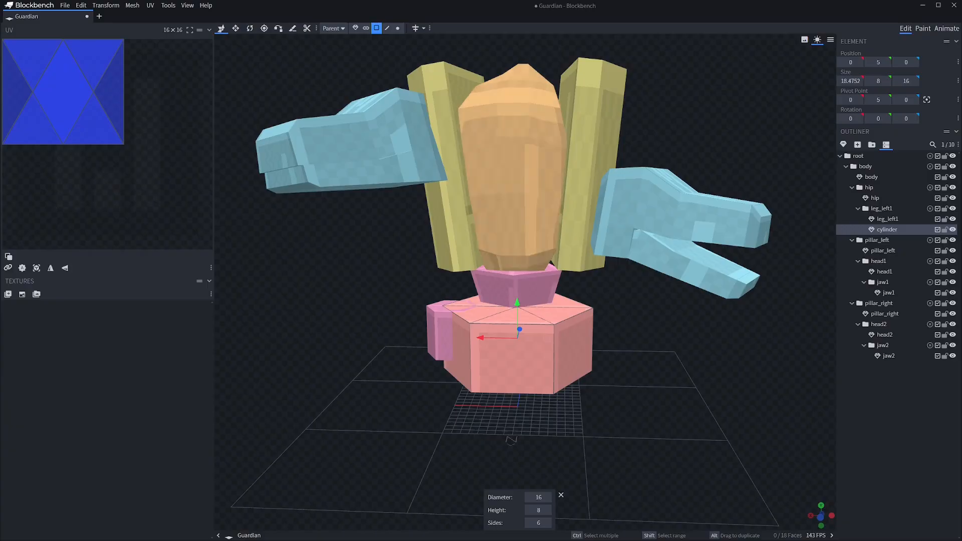
Slim the new cylinder down to a rod of about 2.5 × 8 × 2
{"action": "key", "text": "s"}
{"action": "left_click_drag", "start_coordinate": [555, 338], "coordinate": [491, 339]}
{"action": "left_click_drag", "start_coordinate": [667, 371], "coordinate": [566, 361]}
{"action": "left_click_drag", "start_coordinate": [508, 322], "coordinate": [454, 325]}
{"action": "left_click_drag", "start_coordinate": [567, 371], "coordinate": [666, 363]}
{"action": "scroll", "coordinate": [541, 358], "scroll_direction": "up", "scroll_amount": 5}
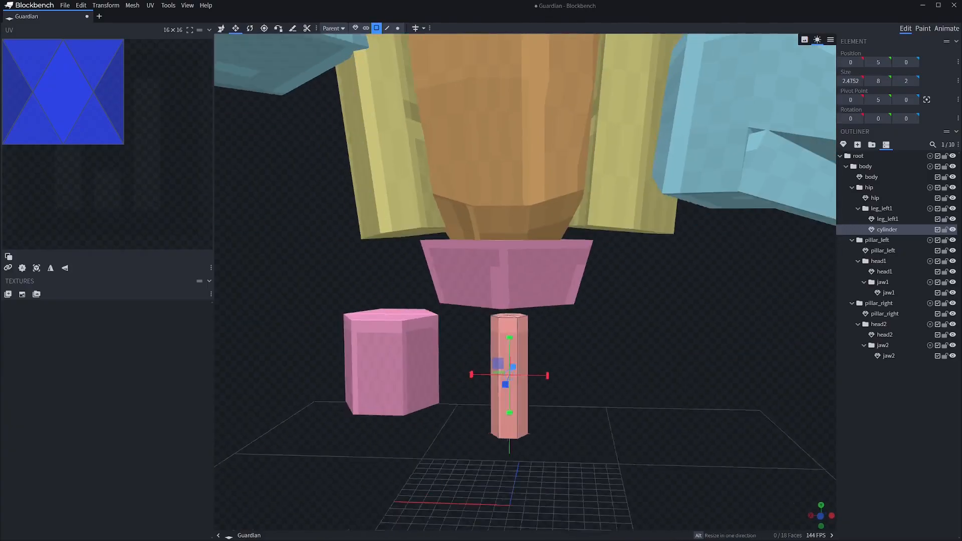
Move the rod to 8, 6, 0 inside the leg block and thicken it to about 3.5 by 3
{"action": "key", "text": "v"}
{"action": "left_click_drag", "start_coordinate": [472, 375], "coordinate": [353, 371]}
{"action": "left_click_drag", "start_coordinate": [427, 350], "coordinate": [428, 334]}
{"action": "key", "text": "s"}
{"action": "left_click_drag", "start_coordinate": [391, 377], "coordinate": [396, 392]}
{"action": "left_click", "coordinate": [429, 318]}
{"action": "left_click_drag", "start_coordinate": [602, 326], "coordinate": [631, 363]}
{"action": "scroll", "coordinate": [429, 321], "scroll_direction": "up", "scroll_amount": 4}
Extrude the rod's top faces upward and narrow them in width and depth to form a tapered tip
{"action": "left_click", "coordinate": [523, 361], "text": "shift"}
{"action": "left_click", "coordinate": [508, 368], "text": "shift"}
{"action": "left_click", "coordinate": [488, 366], "text": "shift"}
{"action": "left_click", "coordinate": [483, 357], "text": "shift"}
{"action": "left_click", "coordinate": [497, 350], "text": "shift"}
{"action": "key", "text": "shift+e"}
{"action": "left_click_drag", "start_coordinate": [512, 281], "coordinate": [500, 282]}
{"action": "left_click_drag", "start_coordinate": [626, 311], "coordinate": [702, 291]}
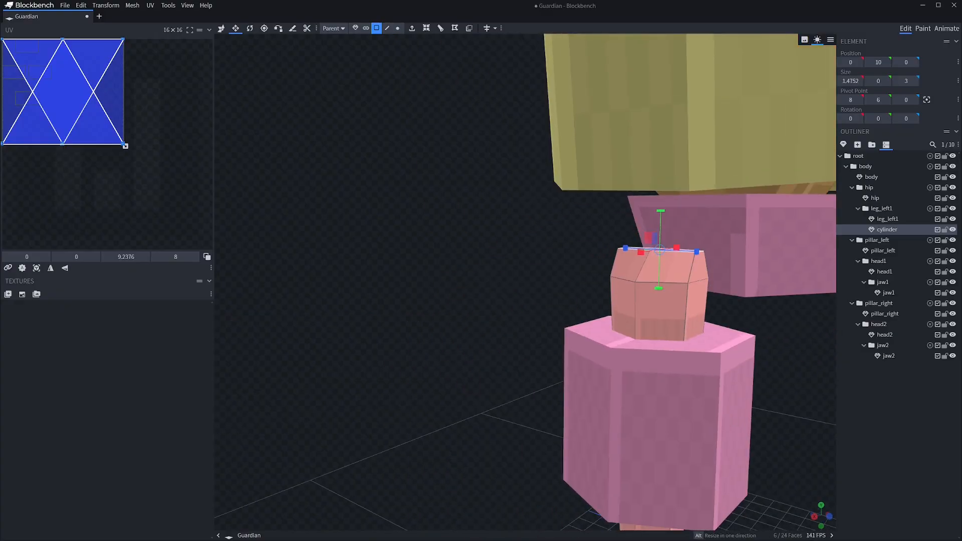
{"action": "left_click_drag", "start_coordinate": [700, 253], "coordinate": [688, 253]}
{"action": "left_click_drag", "start_coordinate": [701, 391], "coordinate": [642, 426]}
{"action": "left_click", "coordinate": [626, 410]}
{"action": "scroll", "coordinate": [627, 411], "scroll_direction": "down", "scroll_amount": 8}
{"action": "scroll", "coordinate": [551, 251], "scroll_direction": "up", "scroll_amount": 5}
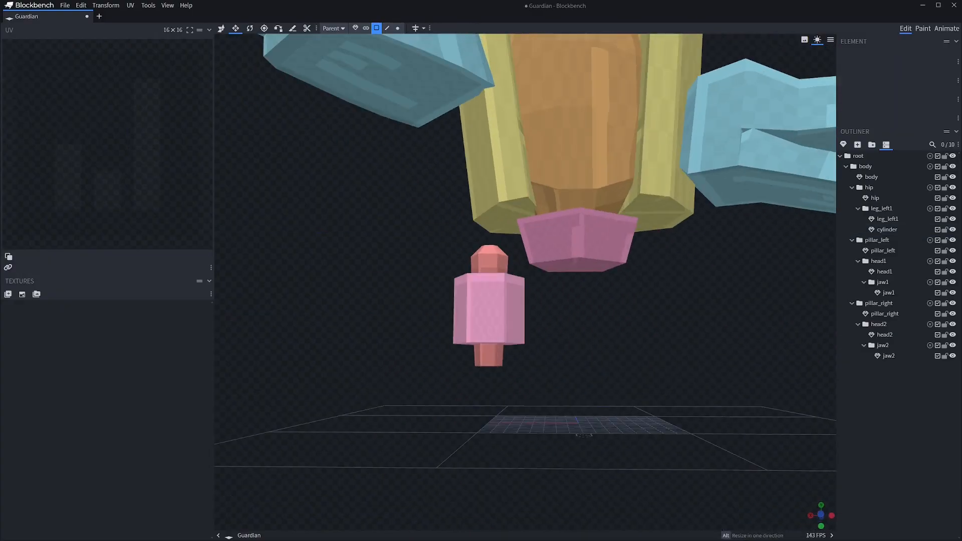
Create a leg_left2 group inside leg_left1 and rename the rod leg_left_inside1
{"action": "key", "text": "ctrl+g"}
{"action": "double_click", "coordinate": [887, 229]}
{"action": "type", "text": "leg_left_inside1"}
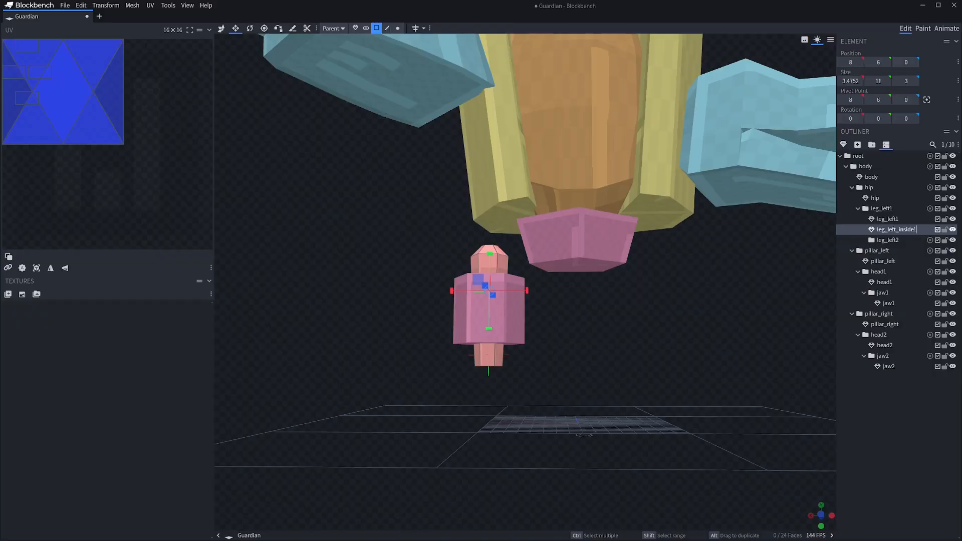
{"action": "left_click", "coordinate": [887, 240]}
Move the leg_left1 group's pivot point over to the leg and up to its top
{"action": "left_click", "coordinate": [881, 208]}
{"action": "key", "text": "p"}
{"action": "left_click_drag", "start_coordinate": [544, 380], "coordinate": [477, 381]}
{"action": "left_click_drag", "start_coordinate": [490, 343], "coordinate": [490, 235]}
{"action": "left_click_drag", "start_coordinate": [702, 371], "coordinate": [646, 374]}
Add a six-sided cylinder to the leg_left2 group, shrink it to about 10.5 × 8 × 8 and move it to 8, 0, 0
{"action": "left_click", "coordinate": [887, 239]}
{"action": "left_click", "coordinate": [843, 145]}
{"action": "key", "text": "Return"}
{"action": "scroll", "coordinate": [554, 301], "scroll_direction": "down", "scroll_amount": 3}
{"action": "left_click_drag", "start_coordinate": [554, 316], "coordinate": [554, 348]}
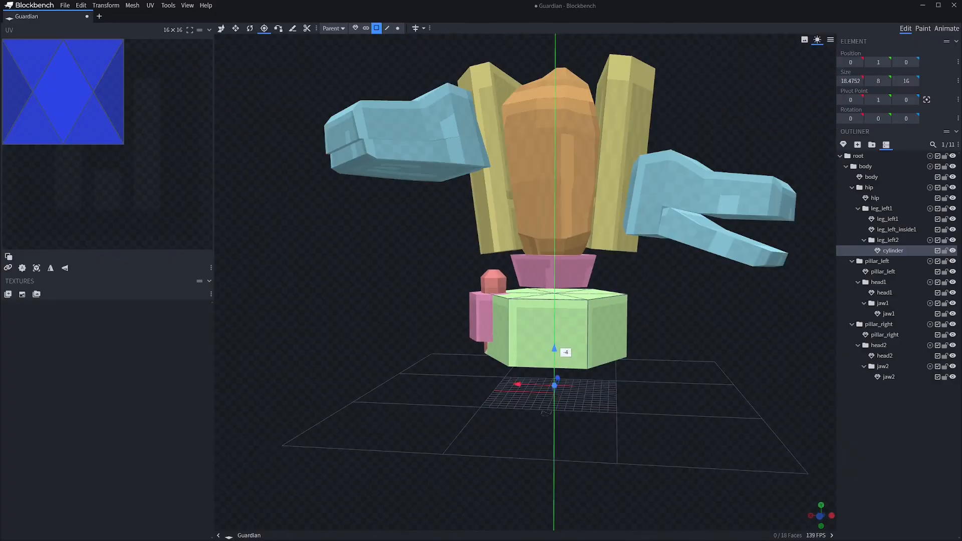
{"action": "left_click_drag", "start_coordinate": [554, 289], "coordinate": [554, 330]}
{"action": "left_click_drag", "start_coordinate": [672, 396], "coordinate": [685, 379]}
{"action": "left_click_drag", "start_coordinate": [526, 351], "coordinate": [526, 351]}
{"action": "left_click_drag", "start_coordinate": [540, 353], "coordinate": [501, 353]}
{"action": "left_click_drag", "start_coordinate": [626, 310], "coordinate": [591, 380]}
{"action": "left_click_drag", "start_coordinate": [501, 399], "coordinate": [501, 382]}
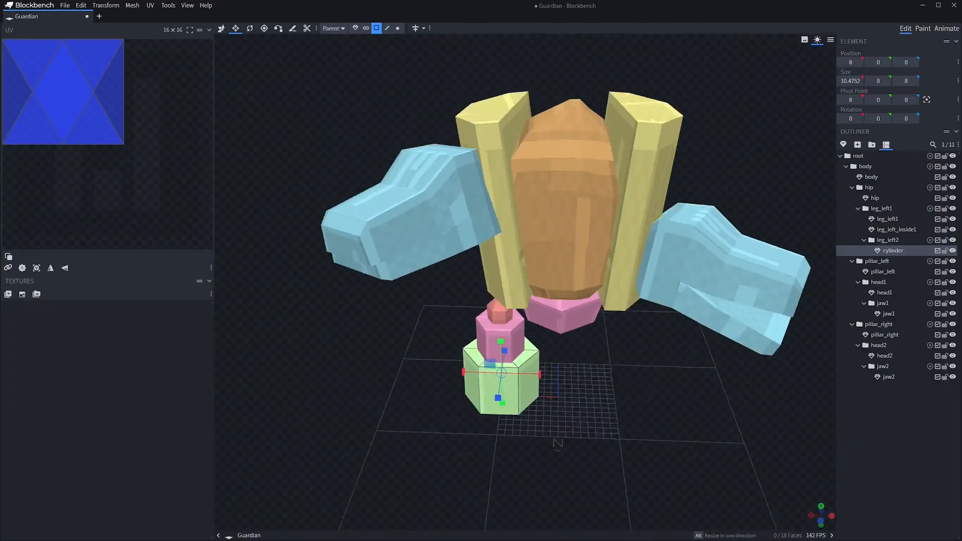
Shorten the lower leg cylinder to a height of 4 and lower it to 8, -2, 0
{"action": "left_click_drag", "start_coordinate": [601, 400], "coordinate": [661, 325]}
{"action": "left_click_drag", "start_coordinate": [496, 313], "coordinate": [496, 330]}
{"action": "left_click_drag", "start_coordinate": [496, 389], "coordinate": [496, 405], "text": "alt"}
{"action": "left_click_drag", "start_coordinate": [601, 426], "coordinate": [656, 431]}
{"action": "key", "text": "Down"}
{"action": "left_click", "coordinate": [554, 395]}
Taper the lower leg cylinder toward a narrower top, with an overall footprint of about 8.5 by 8
{"action": "scroll", "coordinate": [551, 396], "scroll_direction": "up", "scroll_amount": 2}
{"action": "left_click", "coordinate": [501, 401], "text": "shift"}
{"action": "left_click_drag", "start_coordinate": [511, 387], "coordinate": [519, 389]}
{"action": "left_click", "coordinate": [701, 385]}
{"action": "left_click_drag", "start_coordinate": [626, 426], "coordinate": [642, 401]}
{"action": "scroll", "coordinate": [551, 381], "scroll_direction": "down", "scroll_amount": 6}
{"action": "left_click", "coordinate": [893, 250]}
{"action": "scroll", "coordinate": [501, 311], "scroll_direction": "up", "scroll_amount": 5}
{"action": "left_click_drag", "start_coordinate": [602, 360], "coordinate": [641, 333]}
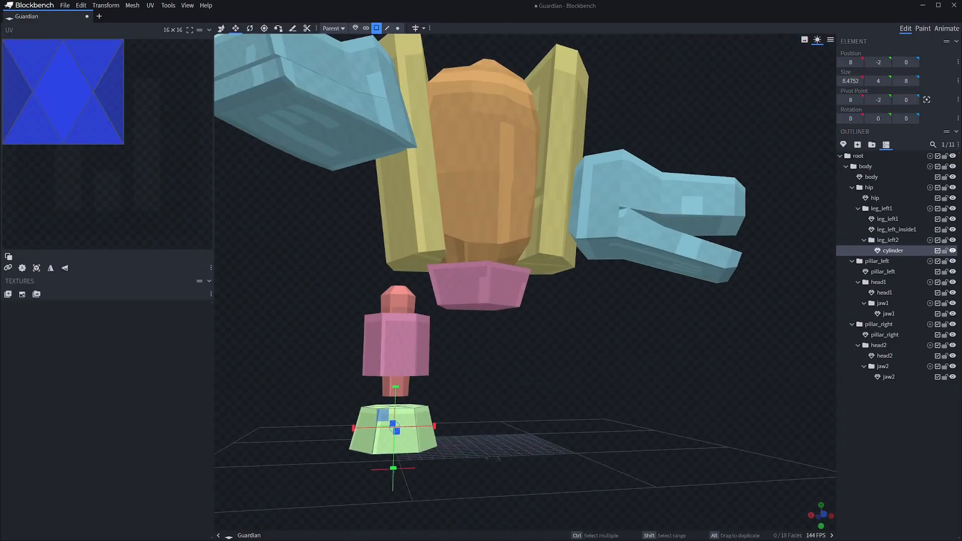
Rename the lower cylinder leg_left2 and duplicate leg_left_inside1 into the leg_left2 group as leg_left_inside2
{"action": "left_click_drag", "start_coordinate": [897, 229], "coordinate": [913, 261], "text": "alt"}
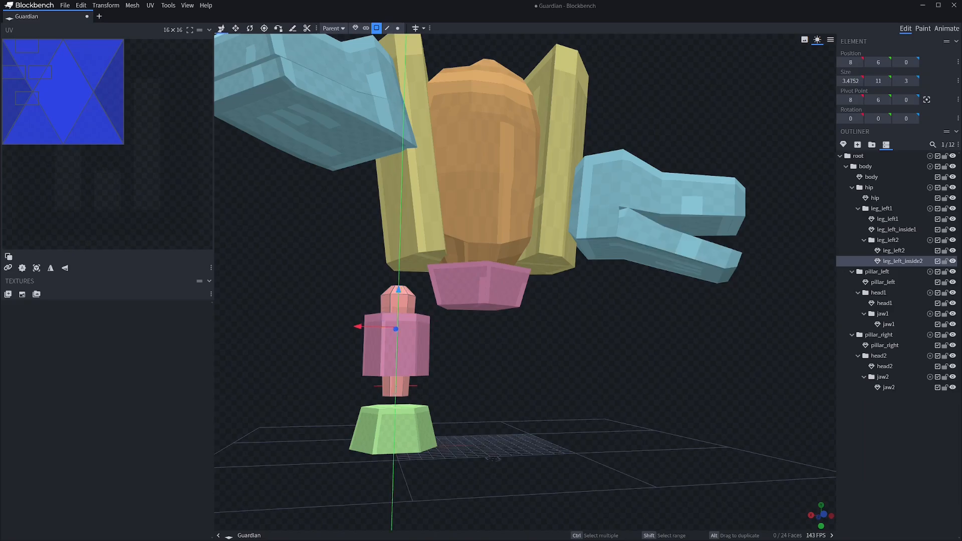
{"action": "left_click_drag", "start_coordinate": [601, 371], "coordinate": [614, 363]}
{"action": "key", "text": "v"}
Hide leg_left1 and leg_left_inside1, then shorten leg_left_inside2 to a height of 4 by moving its vertices
{"action": "left_click_drag", "start_coordinate": [952, 219], "coordinate": [953, 230]}
{"action": "left_click_drag", "start_coordinate": [602, 351], "coordinate": [592, 363]}
{"action": "left_click_drag", "start_coordinate": [399, 367], "coordinate": [399, 348]}
{"action": "left_click_drag", "start_coordinate": [576, 376], "coordinate": [581, 361]}
{"action": "left_click_drag", "start_coordinate": [350, 335], "coordinate": [421, 383], "text": "ctrl"}
{"action": "left_click", "coordinate": [398, 28]}
{"action": "left_click_drag", "start_coordinate": [576, 351], "coordinate": [583, 371]}
{"action": "left_click", "coordinate": [356, 28]}
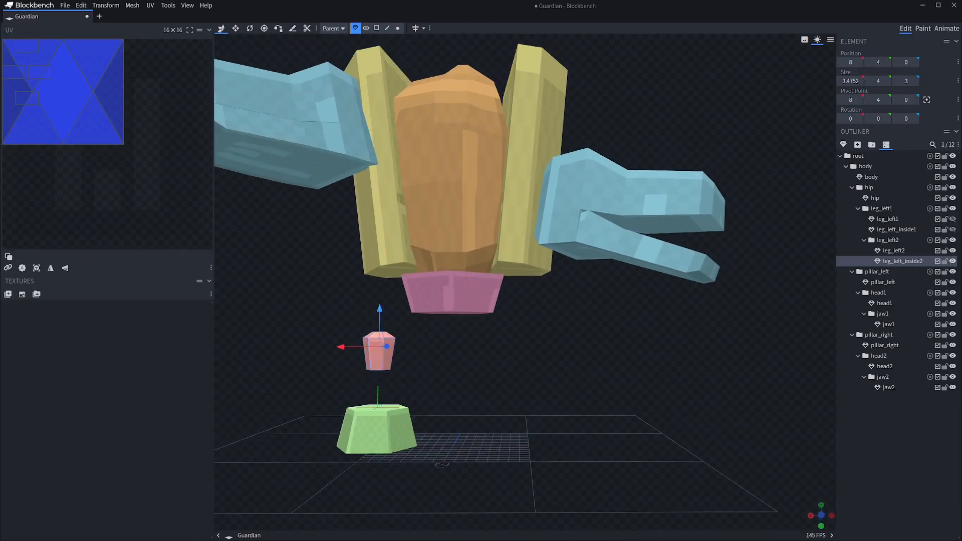
Lower leg_left_inside2 to 8, -3, 0 onto the lower leg block and show the hidden upper leg parts again
{"action": "left_click_drag", "start_coordinate": [381, 311], "coordinate": [380, 356]}
{"action": "left_click_drag", "start_coordinate": [953, 219], "coordinate": [952, 230]}
{"action": "left_click_drag", "start_coordinate": [576, 370], "coordinate": [611, 368]}
{"action": "right_click_drag", "start_coordinate": [451, 351], "coordinate": [592, 321]}
{"action": "scroll", "coordinate": [551, 350], "scroll_direction": "up", "scroll_amount": 3}
{"action": "left_click", "coordinate": [532, 390]}
{"action": "left_click_drag", "start_coordinate": [652, 350], "coordinate": [616, 326]}
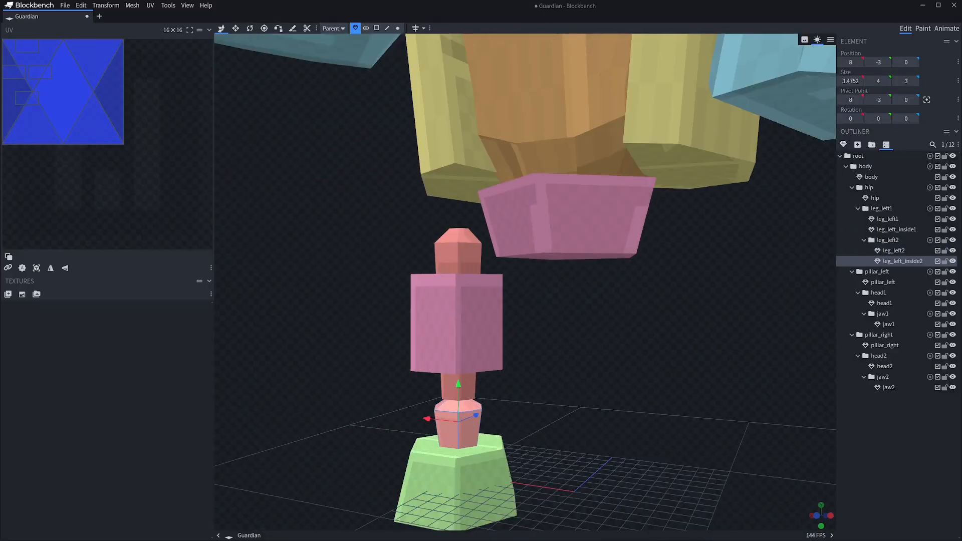
Extend leg_left_inside2 to a height of 7 by moving its end faces, and hide it
{"action": "left_click", "coordinate": [377, 28]}
{"action": "left_click", "coordinate": [421, 481]}
{"action": "left_click_drag", "start_coordinate": [422, 446], "coordinate": [422, 396]}
{"action": "mouse_move", "coordinate": [651, 360]}
{"action": "left_mouse_down"}
{"action": "mouse_move", "coordinate": [561, 326]}
{"action": "mouse_move", "coordinate": [661, 355]}
{"action": "left_mouse_up"}
{"action": "left_click_drag", "start_coordinate": [418, 414], "coordinate": [444, 415]}
{"action": "scroll", "coordinate": [552, 351], "scroll_direction": "down", "scroll_amount": 3}
{"action": "left_click_drag", "start_coordinate": [602, 350], "coordinate": [626, 290]}
{"action": "left_click", "coordinate": [525, 365]}
{"action": "left_click", "coordinate": [902, 261]}
{"action": "key", "text": "s"}
{"action": "left_click", "coordinate": [952, 261]}
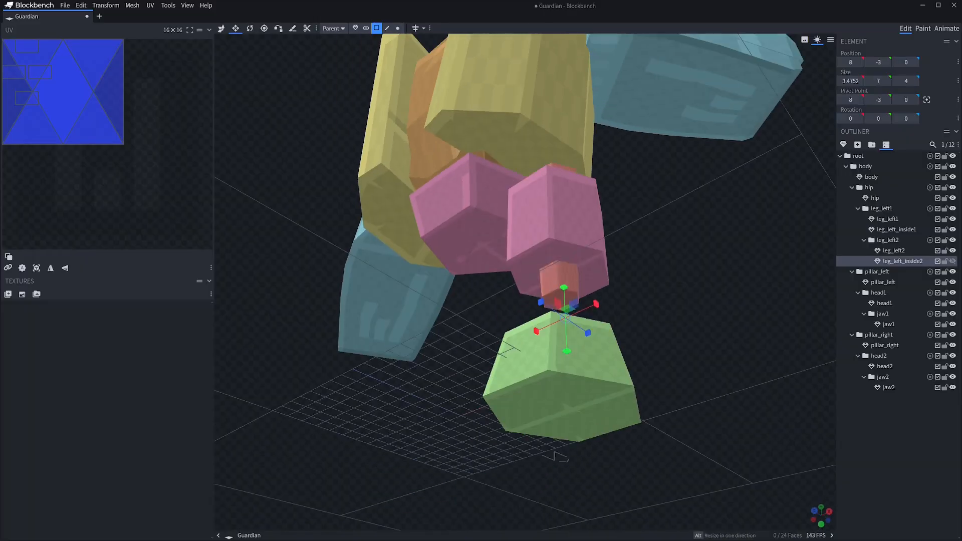
Extrude and taper the lower end of leg_left_inside1, merge its vertices, and show leg_left_inside2 again
{"action": "left_click", "coordinate": [560, 280]}
{"action": "left_click", "coordinate": [563, 295]}
{"action": "key", "text": "shift+e"}
{"action": "key", "text": "f"}
{"action": "left_click_drag", "start_coordinate": [592, 326], "coordinate": [642, 386]}
{"action": "left_click_drag", "start_coordinate": [727, 351], "coordinate": [671, 416]}
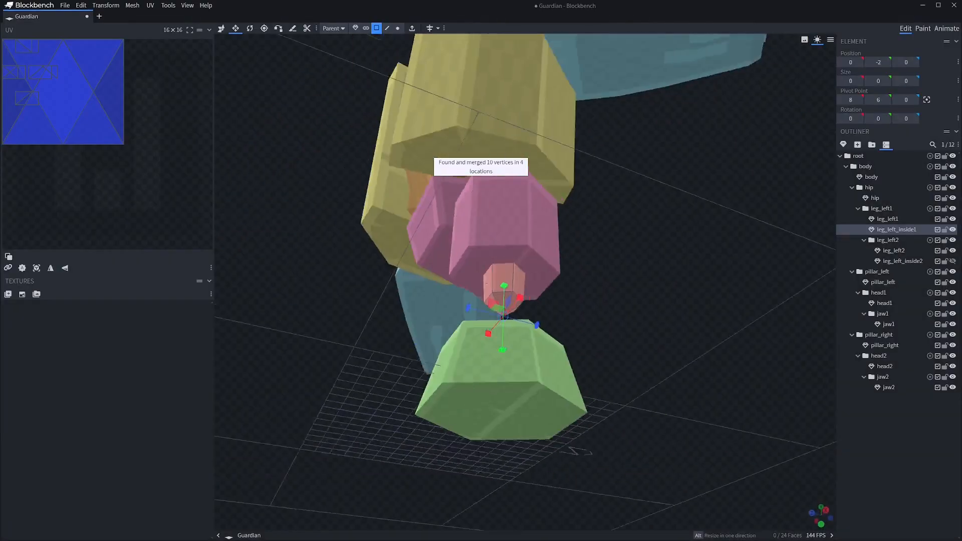
{"action": "left_click", "coordinate": [952, 261]}
Place the pivots of the left leg groups at the upper ends of their segments and save the model
{"action": "left_click", "coordinate": [524, 383]}
{"action": "mouse_move", "coordinate": [676, 351]}
{"action": "left_mouse_down"}
{"action": "mouse_move", "coordinate": [546, 346]}
{"action": "mouse_move", "coordinate": [661, 351]}
{"action": "left_mouse_up"}
{"action": "left_click", "coordinate": [355, 29]}
{"action": "key", "text": "v"}
{"action": "left_click", "coordinate": [887, 240]}
{"action": "key", "text": "p"}
{"action": "left_click_drag", "start_coordinate": [585, 394], "coordinate": [585, 366]}
{"action": "mouse_move", "coordinate": [651, 350]}
{"action": "left_mouse_down"}
{"action": "mouse_move", "coordinate": [702, 350]}
{"action": "mouse_move", "coordinate": [642, 351]}
{"action": "left_mouse_up"}
{"action": "left_click_drag", "start_coordinate": [531, 389], "coordinate": [669, 391]}
{"action": "left_click_drag", "start_coordinate": [676, 351], "coordinate": [556, 381]}
{"action": "scroll", "coordinate": [701, 351], "scroll_direction": "down", "scroll_amount": 5}
{"action": "left_click", "coordinate": [881, 209]}
{"action": "key", "text": "ctrl+s"}
Duplicate the head2 group with its jaw and pull the copy in closer to the body
{"action": "left_click", "coordinate": [878, 356]}
{"action": "left_click_drag", "start_coordinate": [726, 311], "coordinate": [644, 325]}
{"action": "key", "text": "ctrl+d"}
{"action": "key", "text": "v"}
{"action": "left_click_drag", "start_coordinate": [273, 266], "coordinate": [266, 273]}
{"action": "left_click_drag", "start_coordinate": [701, 370], "coordinate": [646, 321]}
{"action": "key", "text": "v"}
{"action": "left_click_drag", "start_coordinate": [226, 285], "coordinate": [299, 285]}
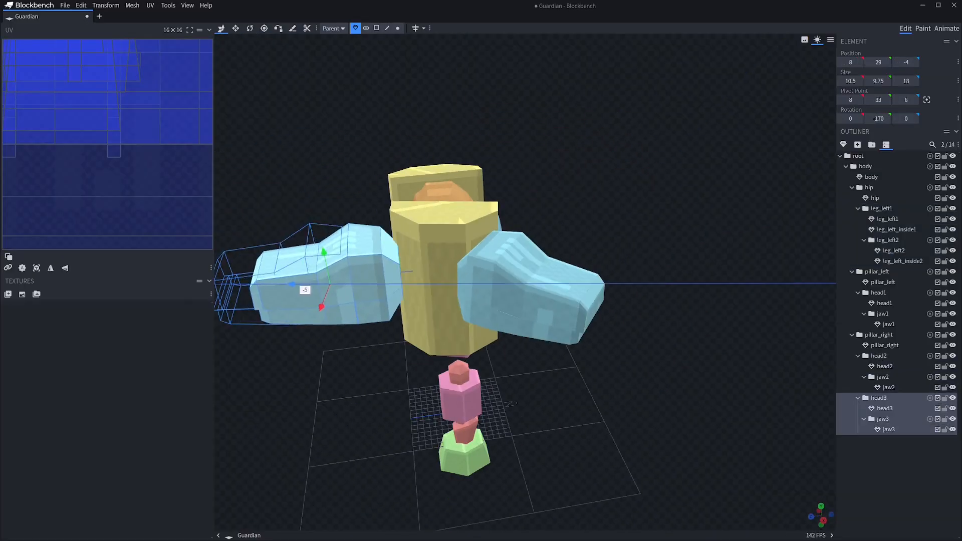
Rotate the head3 group to 155, 5, 180 and position it at 5, 22, -4 behind the pillars
{"action": "left_click_drag", "start_coordinate": [627, 366], "coordinate": [726, 396]}
{"action": "left_click", "coordinate": [537, 397]}
{"action": "key", "text": "r"}
{"action": "left_click", "coordinate": [878, 398]}
{"action": "left_click_drag", "start_coordinate": [532, 383], "coordinate": [511, 375]}
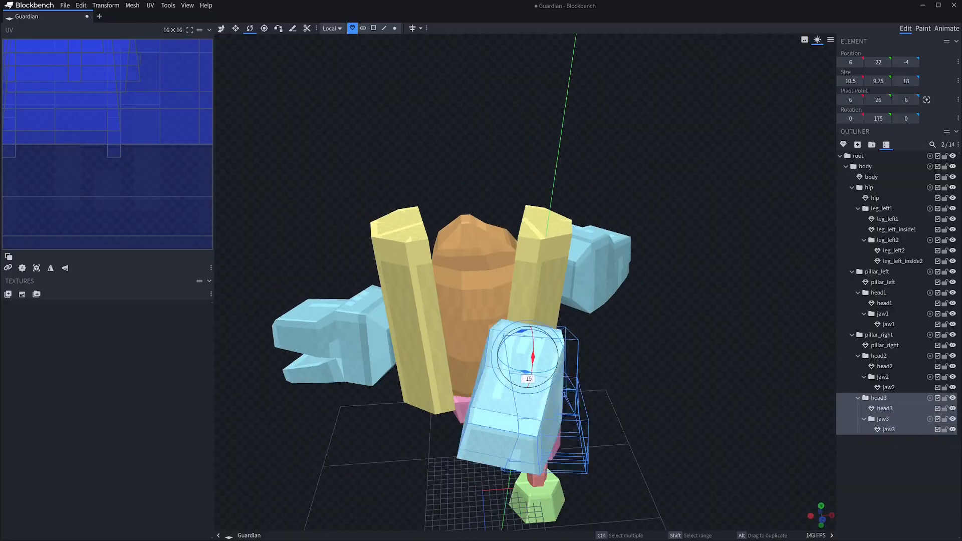
{"action": "left_click", "coordinate": [676, 351]}
{"action": "left_click_drag", "start_coordinate": [677, 351], "coordinate": [761, 381]}
{"action": "left_click", "coordinate": [503, 416]}
{"action": "left_click", "coordinate": [878, 398]}
{"action": "key", "text": "v"}
{"action": "left_click_drag", "start_coordinate": [702, 361], "coordinate": [777, 360]}
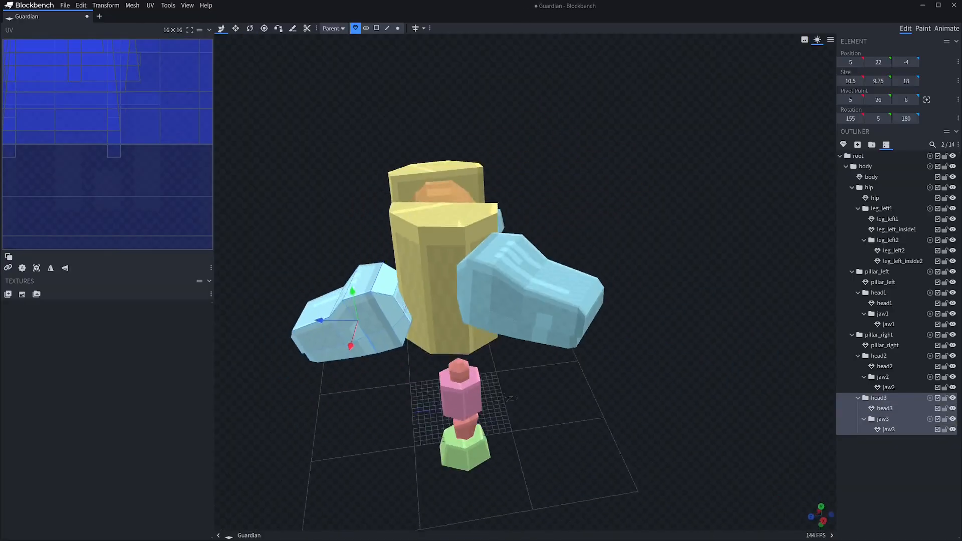
Tilt the head2 group and reposition it against its pillar
{"action": "left_click", "coordinate": [702, 391]}
{"action": "left_click_drag", "start_coordinate": [701, 391], "coordinate": [702, 371]}
{"action": "left_click", "coordinate": [878, 355]}
{"action": "key", "text": "r"}
{"action": "left_click_drag", "start_coordinate": [489, 261], "coordinate": [491, 241]}
{"action": "left_click", "coordinate": [672, 361]}
{"action": "key", "text": "v"}
{"action": "left_click_drag", "start_coordinate": [701, 391], "coordinate": [694, 368]}
Adjust the opening angle of the jaw2 group and save the model
{"action": "left_click", "coordinate": [883, 377]}
{"action": "key", "text": "r"}
{"action": "left_click_drag", "start_coordinate": [454, 261], "coordinate": [452, 255]}
{"action": "left_click", "coordinate": [672, 391]}
{"action": "left_click_drag", "start_coordinate": [672, 391], "coordinate": [707, 406]}
{"action": "key", "text": "ctrl+s"}
Bend the left leg by rotating leg_left1 to 40 degrees and leg_left2 to -40 degrees on the X axis
{"action": "left_click", "coordinate": [881, 208]}
{"action": "left_click_drag", "start_coordinate": [536, 351], "coordinate": [543, 379]}
{"action": "left_click", "coordinate": [887, 240]}
{"action": "left_click_drag", "start_coordinate": [701, 390], "coordinate": [741, 381]}
{"action": "left_click_drag", "start_coordinate": [554, 400], "coordinate": [531, 408]}
{"action": "mouse_move", "coordinate": [701, 401]}
{"action": "left_mouse_down"}
{"action": "mouse_move", "coordinate": [762, 371]}
{"action": "mouse_move", "coordinate": [671, 386]}
{"action": "mouse_move", "coordinate": [697, 401]}
{"action": "left_mouse_up"}
Try to swing the leg_left1 group sideways at the hip, and undo both rotations
{"action": "left_click", "coordinate": [881, 208]}
{"action": "left_click", "coordinate": [701, 391]}
{"action": "left_click", "coordinate": [881, 208]}
{"action": "left_click_drag", "start_coordinate": [546, 390], "coordinate": [516, 388]}
{"action": "left_click_drag", "start_coordinate": [702, 401], "coordinate": [682, 371]}
{"action": "left_click_drag", "start_coordinate": [556, 376], "coordinate": [551, 391]}
{"action": "left_click_drag", "start_coordinate": [681, 380], "coordinate": [626, 391]}
{"action": "key", "text": "ctrl+z"}
{"action": "key", "text": "ctrl+z"}
Rotate the leg_left1 group in global space to 40, -67.5, 0
{"action": "left_click", "coordinate": [332, 28]}
{"action": "left_click", "coordinate": [334, 40]}
{"action": "left_click_drag", "start_coordinate": [524, 375], "coordinate": [503, 375]}
{"action": "left_click_drag", "start_coordinate": [626, 391], "coordinate": [702, 376]}
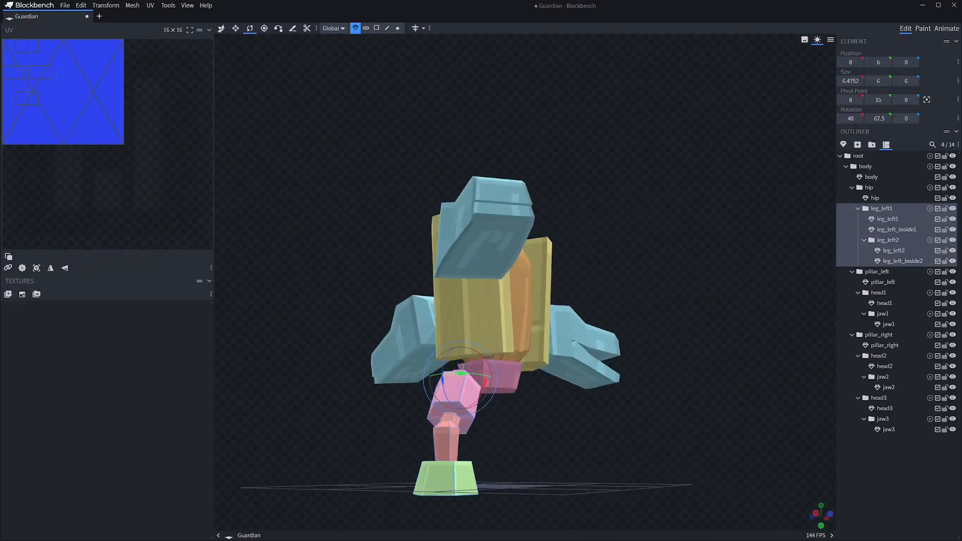
Move the left leg inward under the hip in global space, with the lower leg at 4, -5, -2
{"action": "key", "text": "v"}
{"action": "mouse_move", "coordinate": [626, 401]}
{"action": "left_mouse_down"}
{"action": "mouse_move", "coordinate": [732, 391]}
{"action": "mouse_move", "coordinate": [637, 386]}
{"action": "left_mouse_up"}
{"action": "left_click_drag", "start_coordinate": [486, 422], "coordinate": [511, 423]}
{"action": "left_click", "coordinate": [677, 401]}
{"action": "left_click_drag", "start_coordinate": [676, 401], "coordinate": [642, 391]}
{"action": "left_click", "coordinate": [887, 240]}
{"action": "left_click", "coordinate": [333, 29]}
{"action": "left_click", "coordinate": [333, 40]}
{"action": "left_click_drag", "start_coordinate": [494, 453], "coordinate": [501, 454]}
{"action": "left_click_drag", "start_coordinate": [651, 401], "coordinate": [701, 414]}
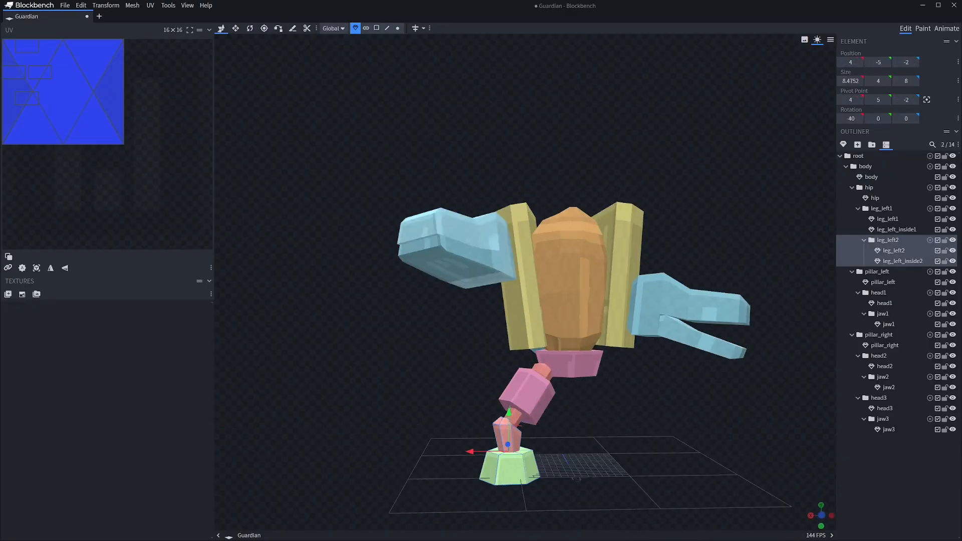
Refine the left leg's pose using parent space, turning the leg_left1 group to 40, -57.5, 0
{"action": "left_click_drag", "start_coordinate": [627, 391], "coordinate": [656, 391]}
{"action": "left_click", "coordinate": [467, 377]}
{"action": "left_click", "coordinate": [499, 401], "text": "ctrl"}
{"action": "left_click", "coordinate": [881, 208]}
{"action": "left_click", "coordinate": [726, 396]}
{"action": "mouse_move", "coordinate": [727, 396]}
{"action": "left_mouse_down"}
{"action": "mouse_move", "coordinate": [616, 391]}
{"action": "mouse_move", "coordinate": [696, 394]}
{"action": "mouse_move", "coordinate": [654, 405]}
{"action": "mouse_move", "coordinate": [729, 390]}
{"action": "left_mouse_up"}
{"action": "left_click", "coordinate": [887, 240]}
{"action": "left_click", "coordinate": [697, 393]}
{"action": "left_click", "coordinate": [547, 426]}
{"action": "key", "text": "r"}
{"action": "left_click", "coordinate": [332, 29]}
{"action": "left_click", "coordinate": [332, 49]}
{"action": "left_click_drag", "start_coordinate": [526, 444], "coordinate": [517, 445]}
{"action": "mouse_move", "coordinate": [701, 401]}
{"action": "left_mouse_down"}
{"action": "mouse_move", "coordinate": [669, 393]}
{"action": "mouse_move", "coordinate": [806, 401]}
{"action": "mouse_move", "coordinate": [706, 413]}
{"action": "left_mouse_up"}
{"action": "left_click", "coordinate": [697, 401]}
{"action": "scroll", "coordinate": [706, 413], "scroll_direction": "down", "scroll_amount": 2}
Shift the leg_left1 group to 3.4579, 6.766, -0.6546 and save the model
{"action": "left_click", "coordinate": [882, 208]}
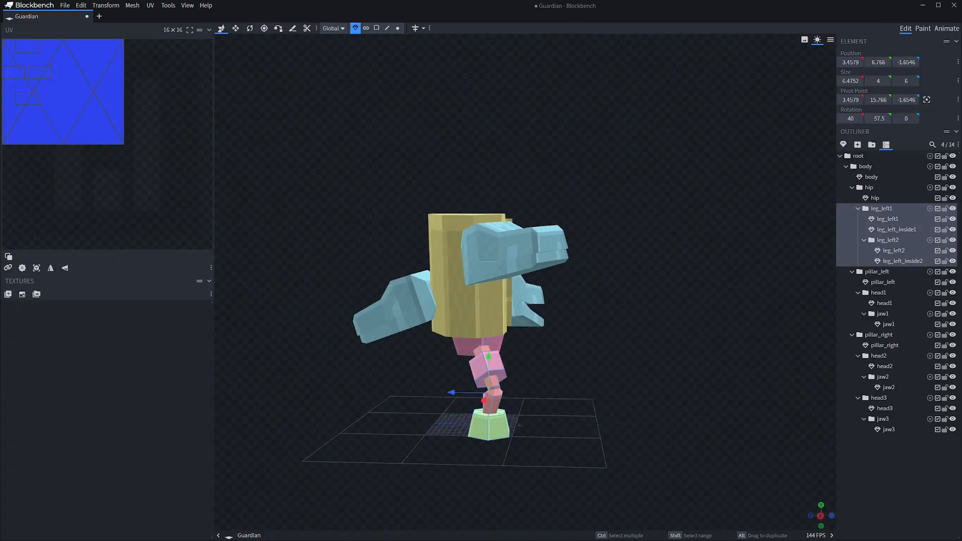
{"action": "left_click_drag", "start_coordinate": [767, 401], "coordinate": [698, 400]}
{"action": "left_click", "coordinate": [699, 401]}
{"action": "left_click", "coordinate": [882, 208]}
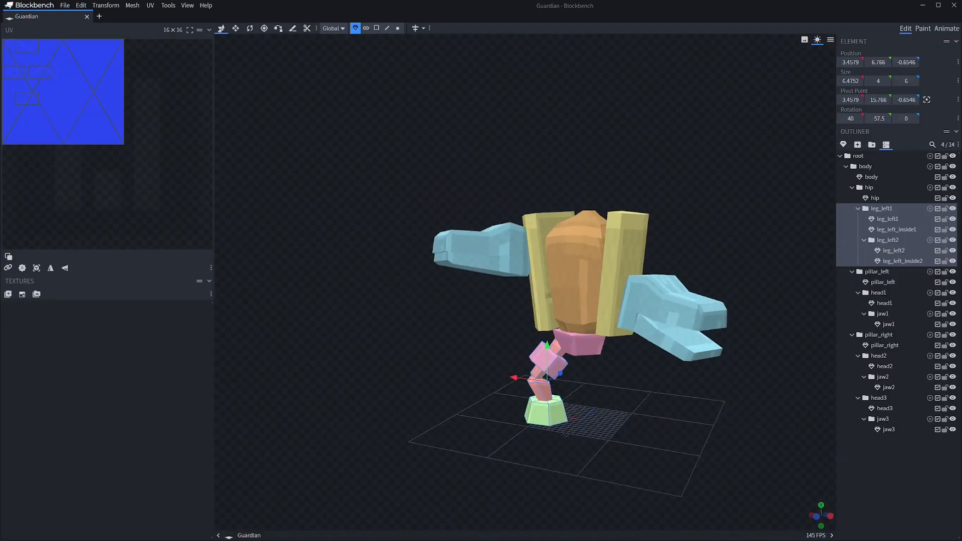
Duplicate the whole left leg group and flip the copy along X to make the right leg
{"action": "left_click_drag", "start_coordinate": [699, 401], "coordinate": [776, 399]}
{"action": "key", "text": "ctrl+d"}
{"action": "left_click", "coordinate": [106, 6]}
{"action": "left_click", "coordinate": [168, 46]}
Rotate the leg_right1 group at the hip to give the right leg a different pose
{"action": "left_click", "coordinate": [883, 272]}
{"action": "key", "text": "r"}
{"action": "left_click_drag", "start_coordinate": [598, 321], "coordinate": [596, 333]}
{"action": "left_click_drag", "start_coordinate": [727, 401], "coordinate": [751, 400]}
{"action": "left_click", "coordinate": [593, 403]}
Rotate the leg_right2 group so the right foot lifts off the ground, and save the model
{"action": "left_click", "coordinate": [889, 303]}
{"action": "left_click_drag", "start_coordinate": [607, 391], "coordinate": [578, 398]}
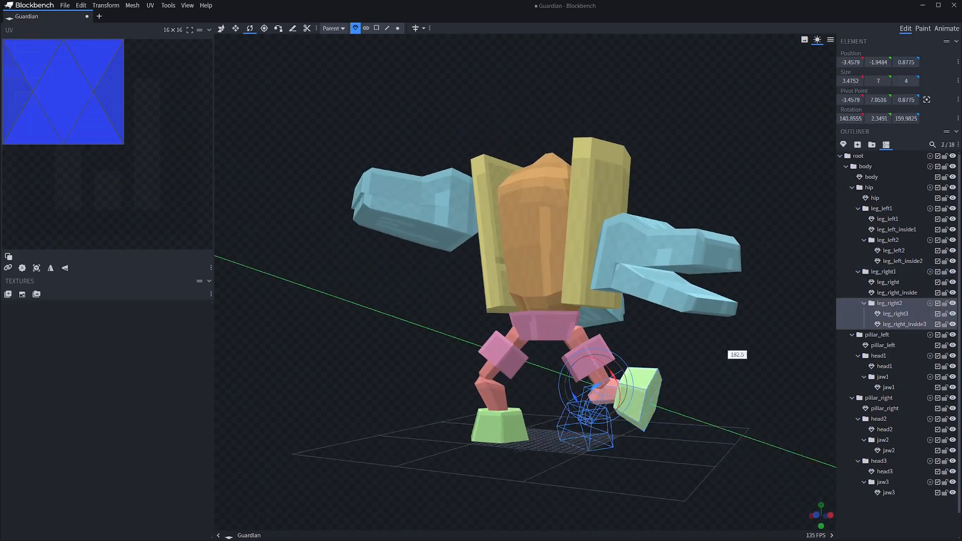
{"action": "left_click_drag", "start_coordinate": [726, 350], "coordinate": [701, 420]}
{"action": "left_click", "coordinate": [722, 401]}
{"action": "left_click_drag", "start_coordinate": [721, 401], "coordinate": [661, 400]}
{"action": "left_click", "coordinate": [889, 304]}
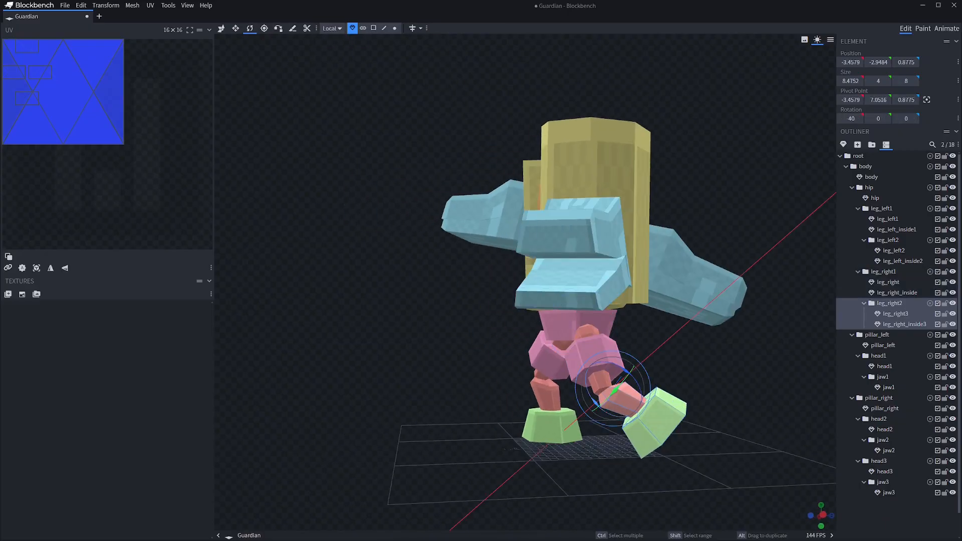
{"action": "left_click", "coordinate": [702, 411]}
{"action": "left_click_drag", "start_coordinate": [702, 375], "coordinate": [697, 400]}
{"action": "key", "text": "ctrl+s"}
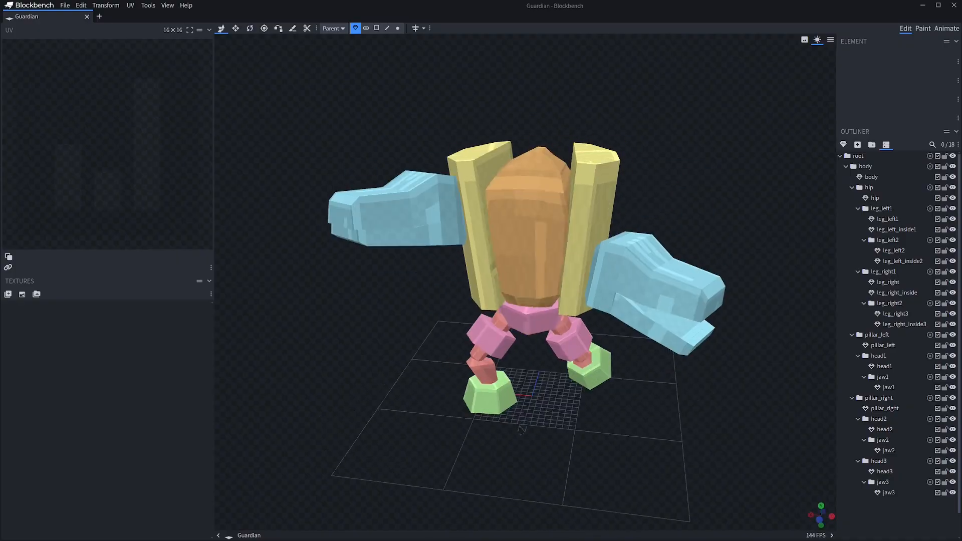
Remove the body mesh and add a cylinder with diameter 16, height 8 and 12 sides
{"action": "left_click", "coordinate": [865, 167]}
{"action": "left_click", "coordinate": [865, 167]}
{"action": "left_click", "coordinate": [843, 145]}
{"action": "left_click", "coordinate": [509, 63]}
{"action": "left_click", "coordinate": [468, 129]}
{"action": "key", "text": "Return"}
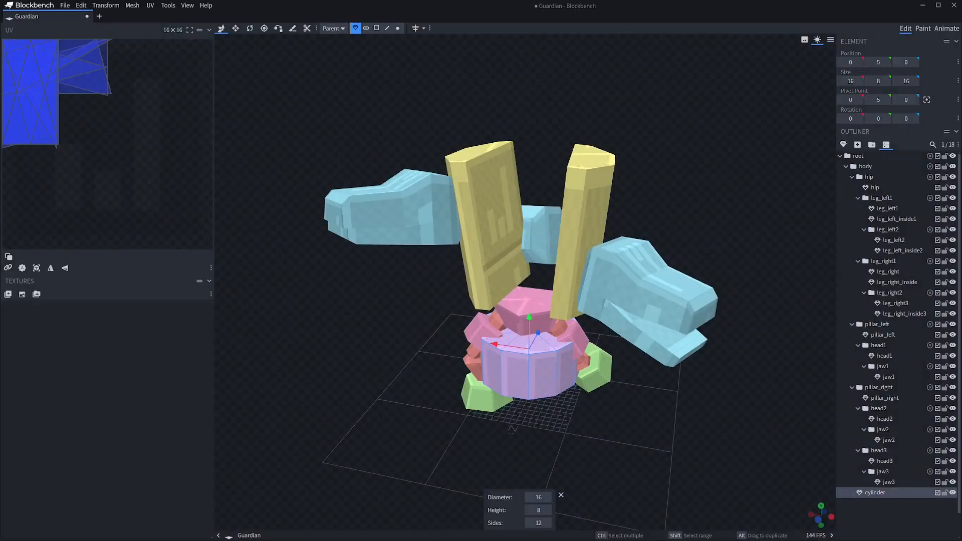
Resize the cylinder to 6, 8, 6, place it at 2, 18, -1 above the hip, and put it in the body group
{"action": "key", "text": "v"}
{"action": "left_click_drag", "start_coordinate": [480, 422], "coordinate": [535, 424]}
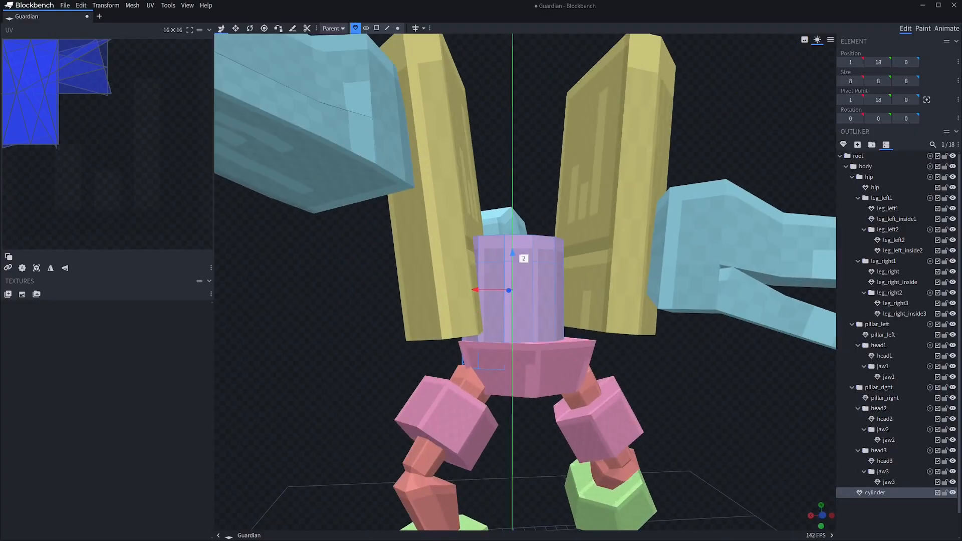
{"action": "left_click_drag", "start_coordinate": [526, 250], "coordinate": [526, 310]}
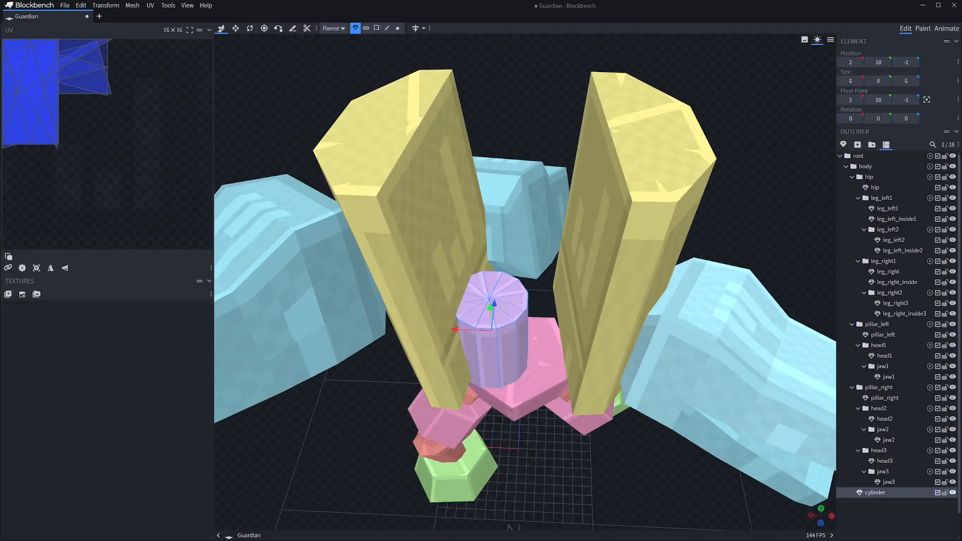
{"action": "left_click_drag", "start_coordinate": [875, 492], "coordinate": [865, 166]}
{"action": "left_click_drag", "start_coordinate": [526, 310], "coordinate": [528, 278]}
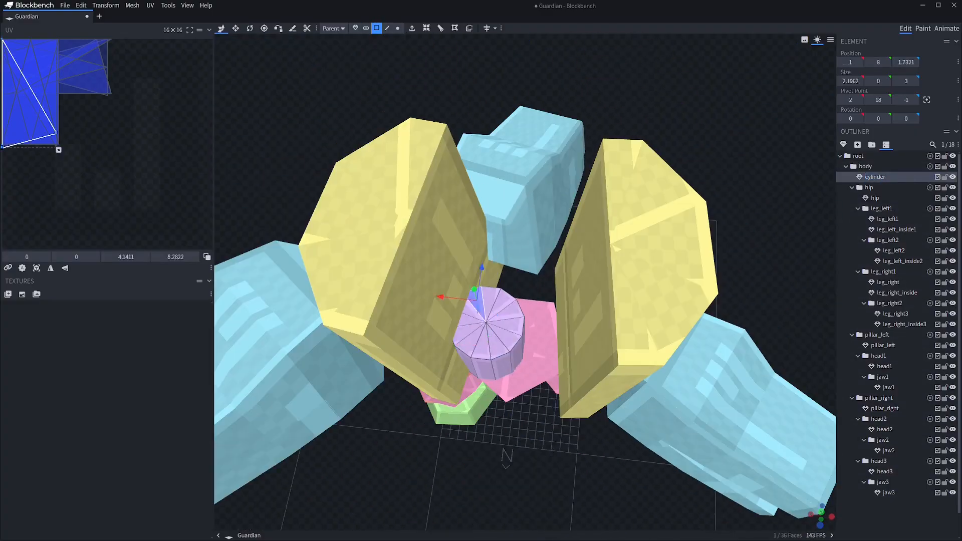
{"action": "left_click_drag", "start_coordinate": [529, 320], "coordinate": [546, 258]}
Extrude the cylinder's top faces upward and scale them down to start a tapered tube
{"action": "left_click", "coordinate": [504, 265], "text": "shift"}
{"action": "left_click", "coordinate": [484, 271], "text": "shift"}
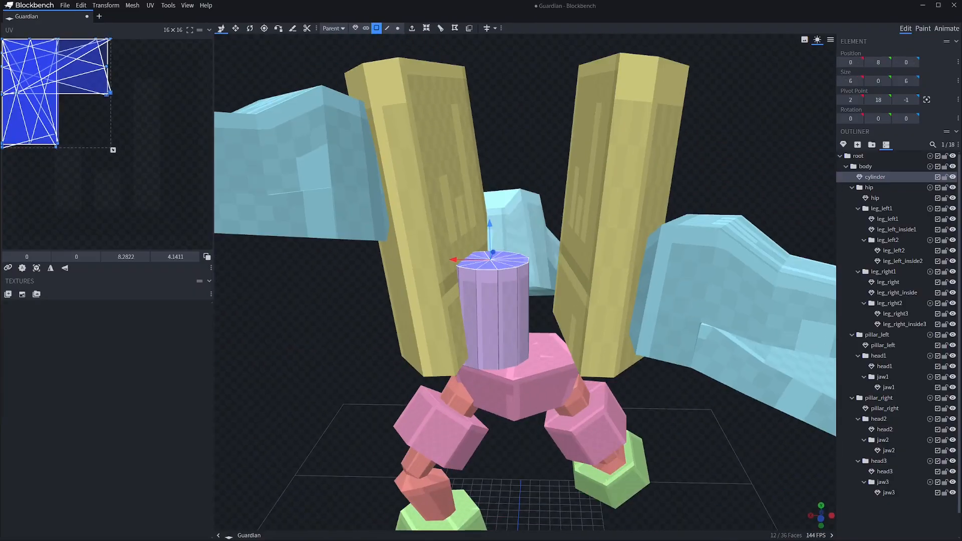
{"action": "key", "text": "ctrl+z"}
{"action": "key", "text": "v"}
{"action": "key", "text": "shift+e"}
{"action": "left_click_drag", "start_coordinate": [506, 326], "coordinate": [518, 366]}
{"action": "key", "text": "s"}
{"action": "left_click_drag", "start_coordinate": [481, 289], "coordinate": [488, 288]}
{"action": "left_click_drag", "start_coordinate": [518, 341], "coordinate": [531, 273]}
Turn the cylinder about its vertical axis to -42.5 degrees
{"action": "left_click", "coordinate": [875, 177]}
{"action": "key", "text": "r"}
{"action": "left_click_drag", "start_coordinate": [546, 225], "coordinate": [547, 276]}
{"action": "mouse_move", "coordinate": [515, 298]}
{"action": "left_mouse_down", "text": "shift"}
{"action": "mouse_move", "coordinate": [532, 316]}
{"action": "mouse_move", "coordinate": [502, 297]}
{"action": "left_mouse_up", "text": "shift"}
Extrude the tube's upper end in offset segments, narrowing its top face to 4.4 wide at height 12
{"action": "mouse_move", "coordinate": [531, 250]}
{"action": "left_mouse_down"}
{"action": "mouse_move", "coordinate": [531, 271]}
{"action": "mouse_move", "coordinate": [535, 243]}
{"action": "left_mouse_up"}
{"action": "left_click_drag", "start_coordinate": [480, 273], "coordinate": [479, 261]}
{"action": "left_click_drag", "start_coordinate": [449, 279], "coordinate": [462, 283]}
{"action": "left_click_drag", "start_coordinate": [509, 269], "coordinate": [503, 279]}
{"action": "left_click_drag", "start_coordinate": [532, 301], "coordinate": [584, 273]}
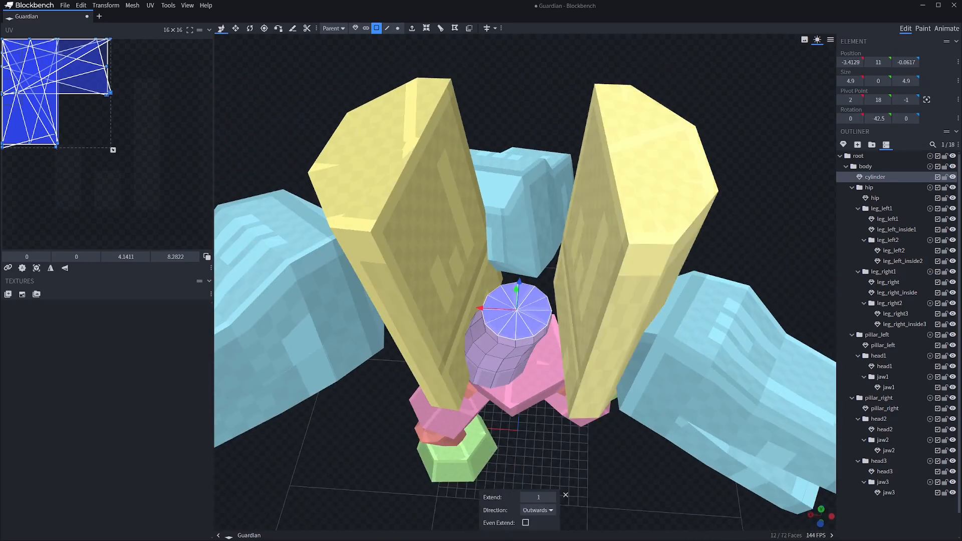
{"action": "left_click_drag", "start_coordinate": [561, 328], "coordinate": [551, 266]}
{"action": "left_click_drag", "start_coordinate": [516, 213], "coordinate": [516, 198]}
{"action": "left_click_drag", "start_coordinate": [479, 244], "coordinate": [508, 243]}
{"action": "left_click_drag", "start_coordinate": [508, 320], "coordinate": [531, 350]}
{"action": "key", "text": "s"}
{"action": "left_click_drag", "start_coordinate": [579, 278], "coordinate": [574, 276]}
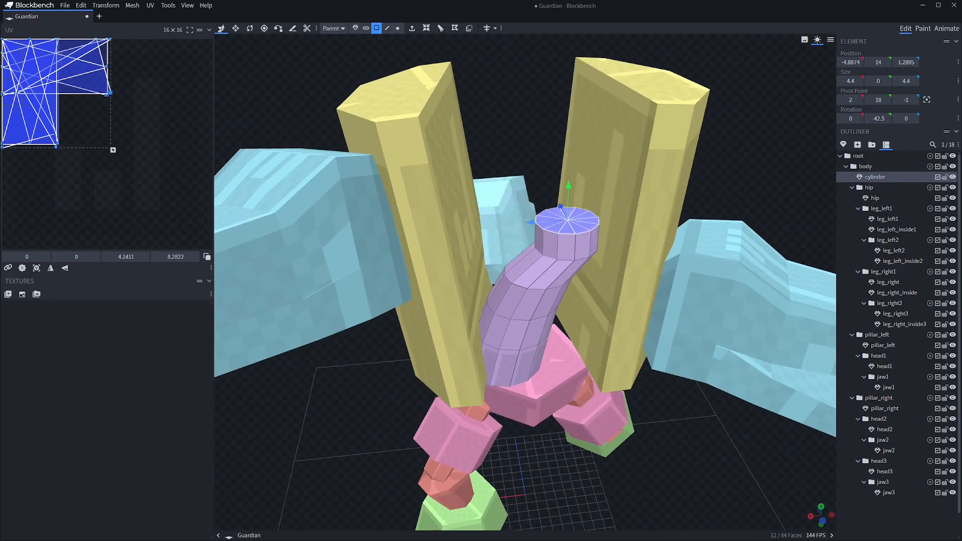
Continue extruding the tube along its bend, shifting each segment and narrowing the top face to 3.4 wide
{"action": "left_click_drag", "start_coordinate": [530, 222], "coordinate": [545, 220]}
{"action": "left_click_drag", "start_coordinate": [531, 320], "coordinate": [527, 371]}
{"action": "key", "text": "s"}
{"action": "left_click_drag", "start_coordinate": [556, 308], "coordinate": [559, 312]}
{"action": "mouse_move", "coordinate": [531, 361]}
{"action": "left_mouse_down"}
{"action": "mouse_move", "coordinate": [526, 286]}
{"action": "mouse_move", "coordinate": [527, 356]}
{"action": "left_mouse_up"}
{"action": "key", "text": "shift+e"}
{"action": "key", "text": "s"}
{"action": "left_click_drag", "start_coordinate": [553, 280], "coordinate": [556, 284]}
{"action": "left_click_drag", "start_coordinate": [529, 355], "coordinate": [529, 326]}
Extrude two more tube segments upward to height 20, offsetting the top face to curve the tube between the pillars
{"action": "key", "text": "shift+e"}
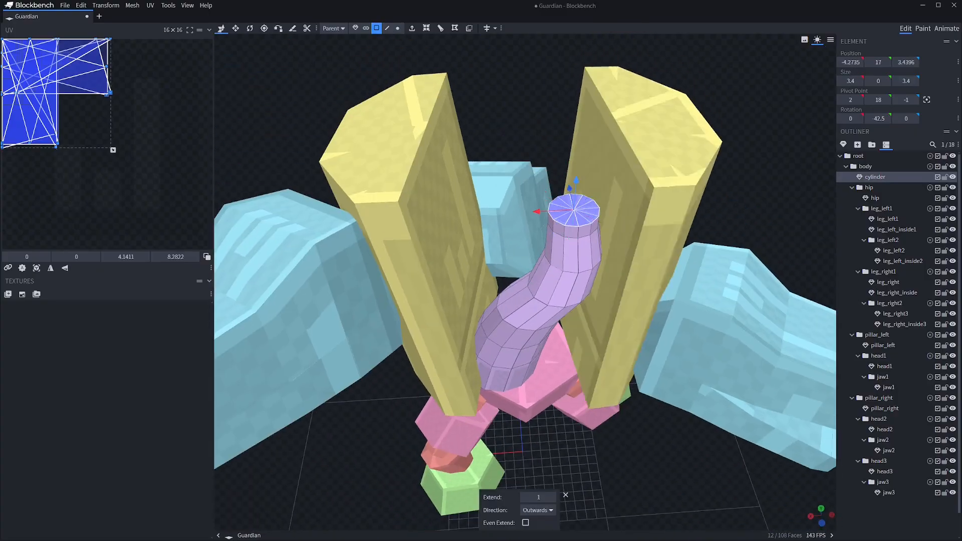
{"action": "left_click_drag", "start_coordinate": [572, 186], "coordinate": [572, 177]}
{"action": "mouse_move", "coordinate": [529, 326]}
{"action": "left_mouse_down"}
{"action": "mouse_move", "coordinate": [531, 371]}
{"action": "mouse_move", "coordinate": [530, 321]}
{"action": "left_mouse_up"}
{"action": "key", "text": "shift+e"}
{"action": "left_click_drag", "start_coordinate": [562, 134], "coordinate": [563, 122]}
{"action": "left_click_drag", "start_coordinate": [531, 321], "coordinate": [517, 373]}
{"action": "left_click_drag", "start_coordinate": [562, 265], "coordinate": [565, 251]}
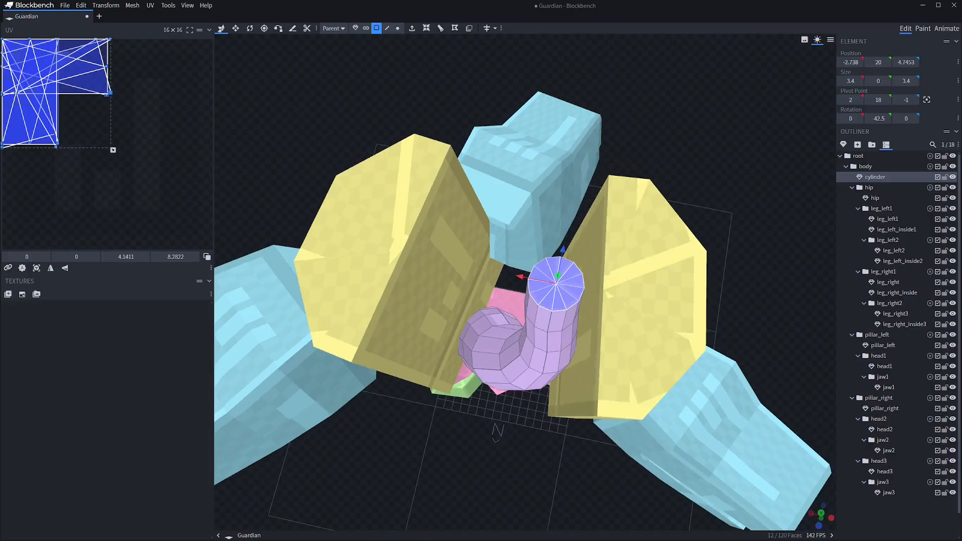
{"action": "left_click_drag", "start_coordinate": [522, 277], "coordinate": [504, 274]}
Add a tube segment up to height 22 and shift its top face back toward the body's centre
{"action": "left_click_drag", "start_coordinate": [526, 351], "coordinate": [523, 265]}
{"action": "key", "text": "shift+e"}
{"action": "left_click_drag", "start_coordinate": [545, 58], "coordinate": [545, 42]}
{"action": "left_click_drag", "start_coordinate": [524, 266], "coordinate": [528, 346]}
{"action": "left_click_drag", "start_coordinate": [486, 213], "coordinate": [472, 209]}
{"action": "left_click_drag", "start_coordinate": [528, 345], "coordinate": [516, 320]}
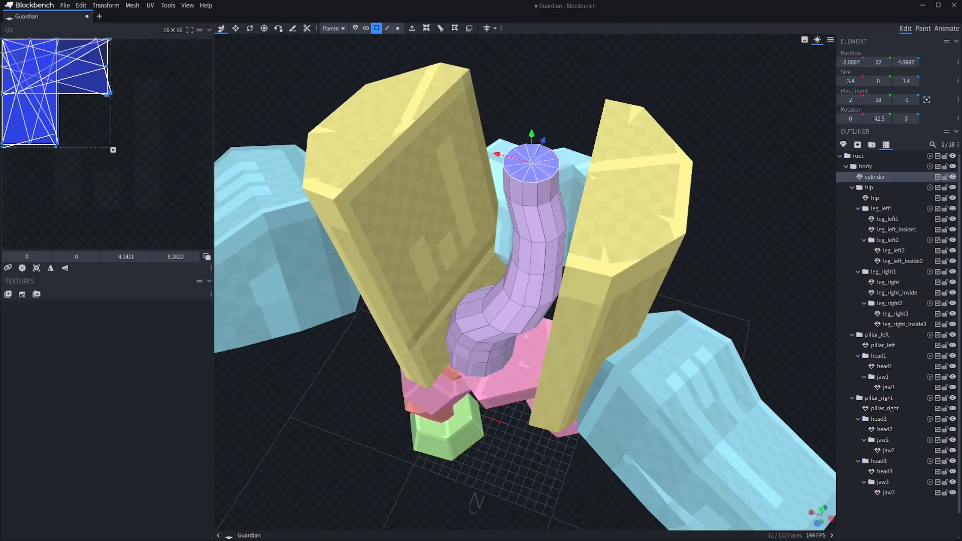
Extrude the tube's upper end further, lean it inward and narrow the top face to 2.4 wide
{"action": "key", "text": "s"}
{"action": "left_click_drag", "start_coordinate": [548, 152], "coordinate": [541, 153]}
{"action": "left_click_drag", "start_coordinate": [524, 187], "coordinate": [521, 181]}
{"action": "left_click_drag", "start_coordinate": [516, 321], "coordinate": [528, 291]}
{"action": "key", "text": "shift+e"}
{"action": "left_click_drag", "start_coordinate": [540, 78], "coordinate": [539, 65]}
{"action": "left_click_drag", "start_coordinate": [528, 290], "coordinate": [498, 306]}
{"action": "key", "text": "s"}
{"action": "left_click_drag", "start_coordinate": [482, 116], "coordinate": [480, 108]}
{"action": "left_click_drag", "start_coordinate": [526, 330], "coordinate": [557, 240]}
Extrude the last tube segment, collapse its end to a pointed tip at height 26 and merge the overlapping vertices
{"action": "key", "text": "shift+e"}
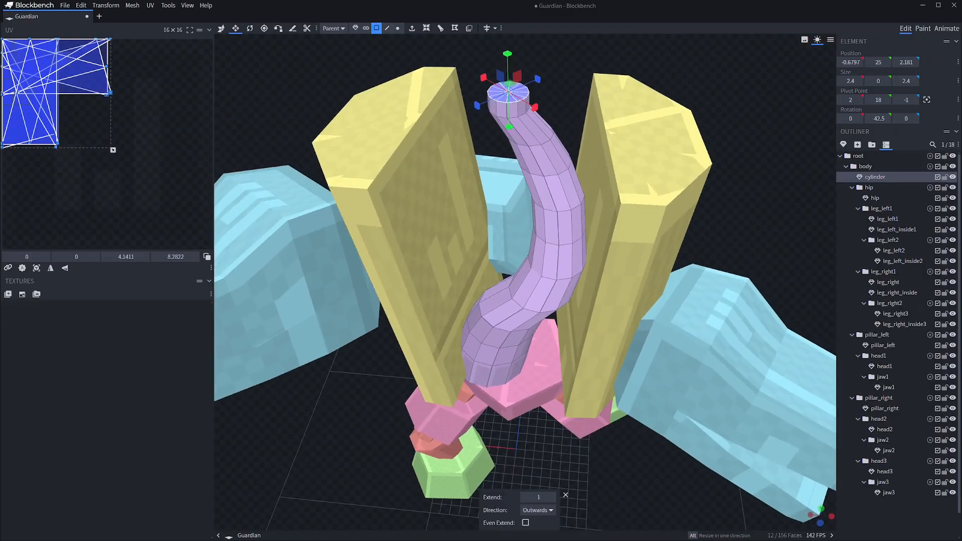
{"action": "key", "text": "v"}
{"action": "left_click_drag", "start_coordinate": [506, 54], "coordinate": [507, 40]}
{"action": "left_click_drag", "start_coordinate": [551, 250], "coordinate": [526, 340]}
{"action": "left_click_drag", "start_coordinate": [424, 94], "coordinate": [405, 72]}
{"action": "left_click_drag", "start_coordinate": [526, 341], "coordinate": [486, 340]}
{"action": "left_click_drag", "start_coordinate": [586, 230], "coordinate": [570, 216]}
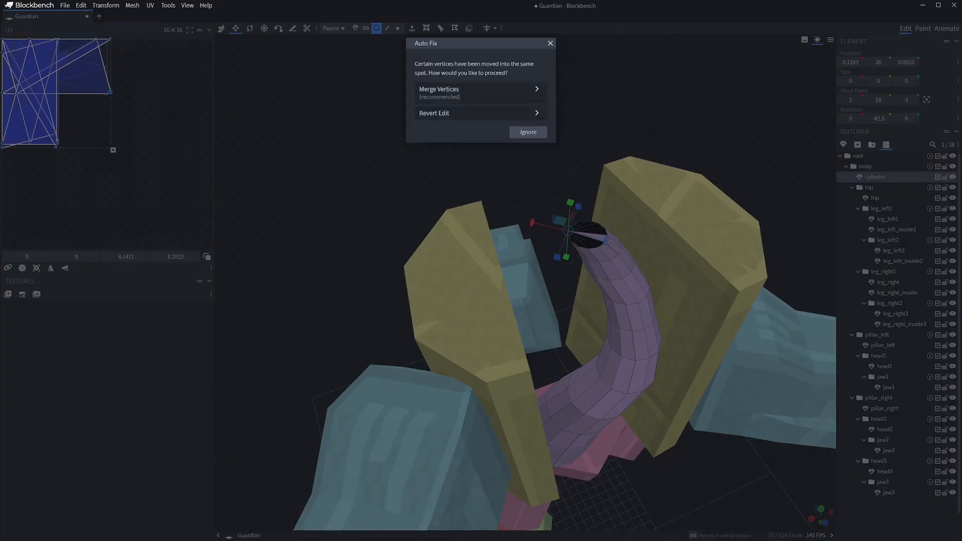
{"action": "left_click", "coordinate": [440, 90]}
Rename the cylinder as body1
{"action": "left_click_drag", "start_coordinate": [501, 341], "coordinate": [541, 230]}
{"action": "left_click", "coordinate": [702, 115]}
{"action": "double_click", "coordinate": [875, 177]}
{"action": "type", "text": "bodfy1"}
Duplicate body1, place the copy at -2, 19, -0.75 and turn it to 170 degrees about its vertical axis, intertwining both strands
{"action": "key", "text": "ctrl+d"}
{"action": "left_click_drag", "start_coordinate": [531, 270], "coordinate": [511, 351]}
{"action": "key", "text": "r"}
{"action": "left_click_drag", "start_coordinate": [501, 286], "coordinate": [551, 431]}
{"action": "key", "text": "v"}
{"action": "left_click_drag", "start_coordinate": [541, 371], "coordinate": [511, 361]}
{"action": "key", "text": "r"}
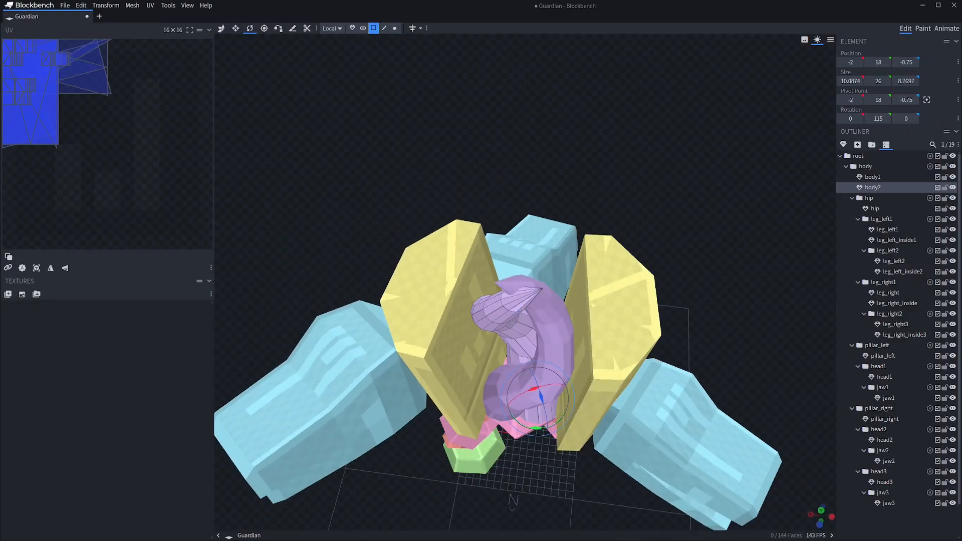
{"action": "left_click_drag", "start_coordinate": [541, 397], "coordinate": [576, 365]}
{"action": "key", "text": "s"}
{"action": "left_click_drag", "start_coordinate": [541, 371], "coordinate": [524, 281]}
{"action": "scroll", "coordinate": [541, 290], "scroll_direction": "down", "scroll_amount": 4}
{"action": "key", "text": "v"}
{"action": "left_click", "coordinate": [701, 125]}
Extrude two side faces at body1's lower bend outward and shape them into a small tapered spike
{"action": "scroll", "coordinate": [554, 309], "scroll_direction": "up", "scroll_amount": 7}
{"action": "left_click", "coordinate": [523, 210]}
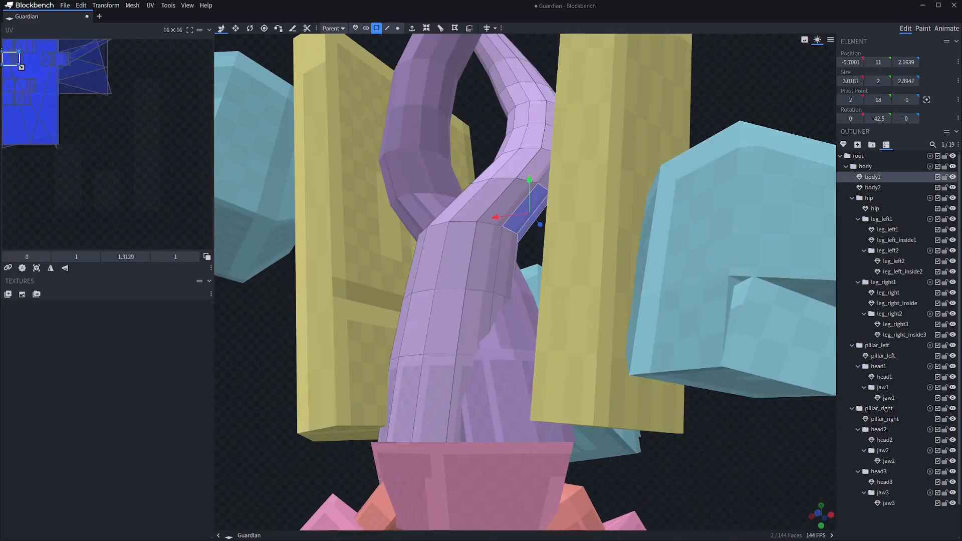
{"action": "key", "text": "shift+r"}
{"action": "left_click_drag", "start_coordinate": [523, 220], "coordinate": [576, 308]}
{"action": "key", "text": "r"}
{"action": "key", "text": "shift+e"}
{"action": "key", "text": "v"}
{"action": "left_click_drag", "start_coordinate": [566, 308], "coordinate": [599, 312]}
{"action": "key", "text": "s"}
{"action": "left_click", "coordinate": [511, 166]}
Pull a matching small spike outward from the side faces at the bend of body2
{"action": "scroll", "coordinate": [554, 308], "scroll_direction": "down", "scroll_amount": 7}
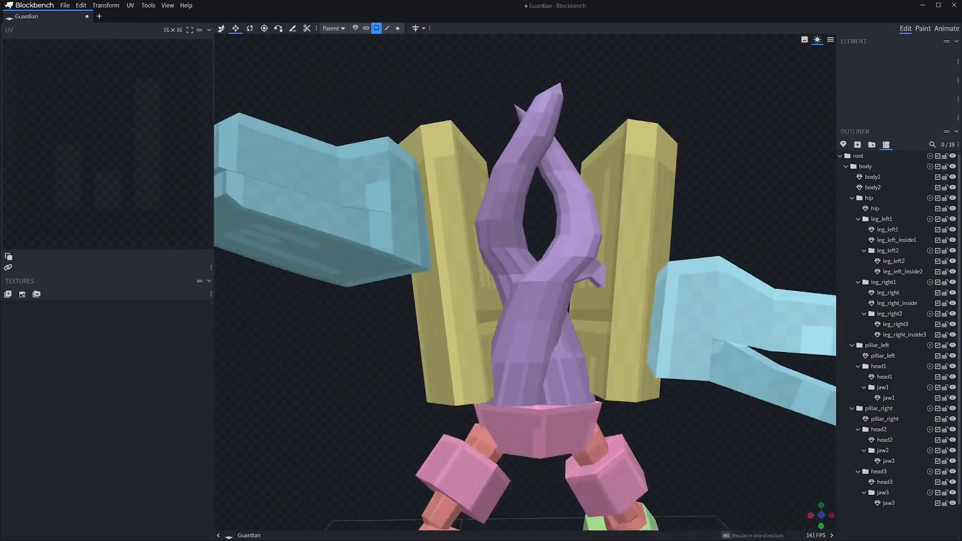
{"action": "left_click_drag", "start_coordinate": [501, 150], "coordinate": [536, 185]}
{"action": "left_click", "coordinate": [521, 251]}
{"action": "scroll", "coordinate": [521, 280], "scroll_direction": "up", "scroll_amount": 7}
{"action": "left_click_drag", "start_coordinate": [521, 280], "coordinate": [563, 300]}
{"action": "key", "text": "shift+r"}
{"action": "key", "text": "v"}
{"action": "left_click_drag", "start_coordinate": [436, 151], "coordinate": [526, 226]}
{"action": "left_click", "coordinate": [436, 116]}
{"action": "scroll", "coordinate": [450, 151], "scroll_direction": "down", "scroll_amount": 7}
{"action": "left_click_drag", "start_coordinate": [431, 380], "coordinate": [443, 365]}
Select the foot of the right leg and shift it slightly
{"action": "left_click", "coordinate": [461, 404]}
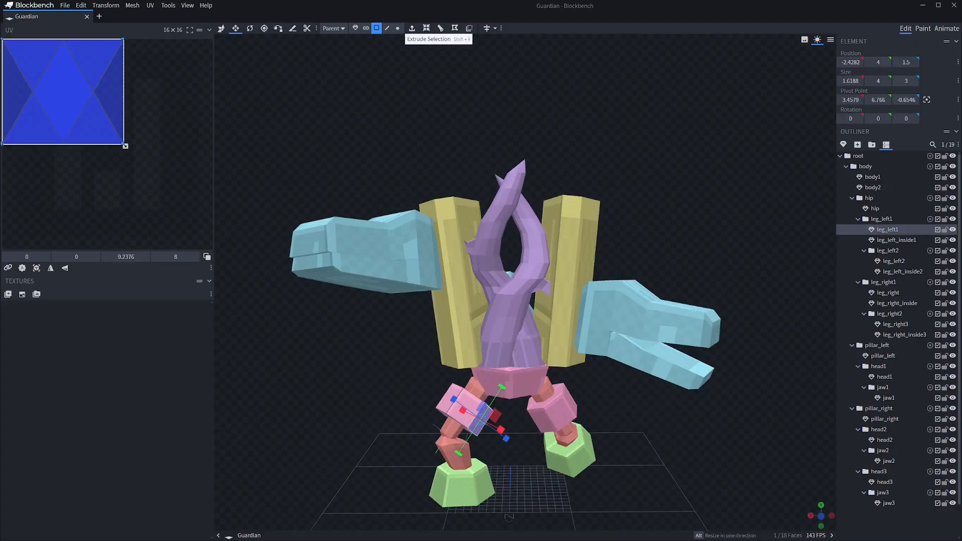
{"action": "left_click", "coordinate": [355, 29]}
{"action": "scroll", "coordinate": [451, 250], "scroll_direction": "up", "scroll_amount": 3}
{"action": "left_click_drag", "start_coordinate": [426, 280], "coordinate": [426, 258]}
{"action": "left_click", "coordinate": [576, 449]}
{"action": "left_click_drag", "start_coordinate": [558, 467], "coordinate": [560, 471]}
{"action": "left_click", "coordinate": [667, 441]}
{"action": "scroll", "coordinate": [666, 431], "scroll_direction": "down", "scroll_amount": 3}
Select two rear side faces of body2, pull them outward and tilt them to start a connecting branch
{"action": "left_click_drag", "start_coordinate": [667, 431], "coordinate": [431, 370]}
{"action": "scroll", "coordinate": [526, 251], "scroll_direction": "up", "scroll_amount": 3}
{"action": "left_click", "coordinate": [541, 216]}
{"action": "left_click", "coordinate": [376, 28]}
{"action": "left_click", "coordinate": [541, 235]}
{"action": "left_click_drag", "start_coordinate": [652, 351], "coordinate": [667, 320]}
{"action": "key", "text": "v"}
{"action": "left_click_drag", "start_coordinate": [563, 267], "coordinate": [556, 288]}
{"action": "left_click_drag", "start_coordinate": [666, 301], "coordinate": [576, 411]}
{"action": "key", "text": "r"}
{"action": "left_click_drag", "start_coordinate": [501, 200], "coordinate": [509, 213]}
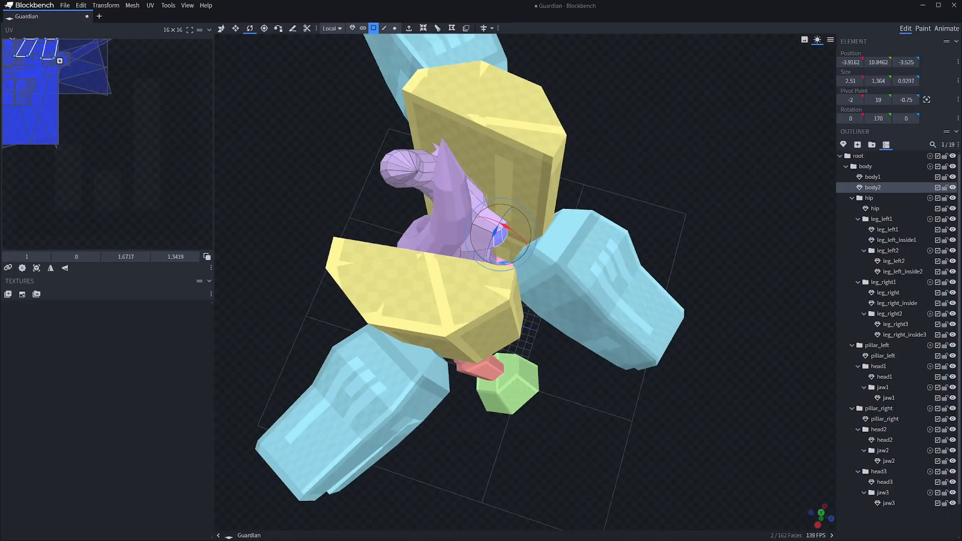
Extrude the body2 branch again and move its end 2 units outward to reach the rear head
{"action": "left_click_drag", "start_coordinate": [626, 411], "coordinate": [697, 346]}
{"action": "key", "text": "v"}
{"action": "key", "text": "shift+e"}
{"action": "left_click_drag", "start_coordinate": [551, 255], "coordinate": [567, 262]}
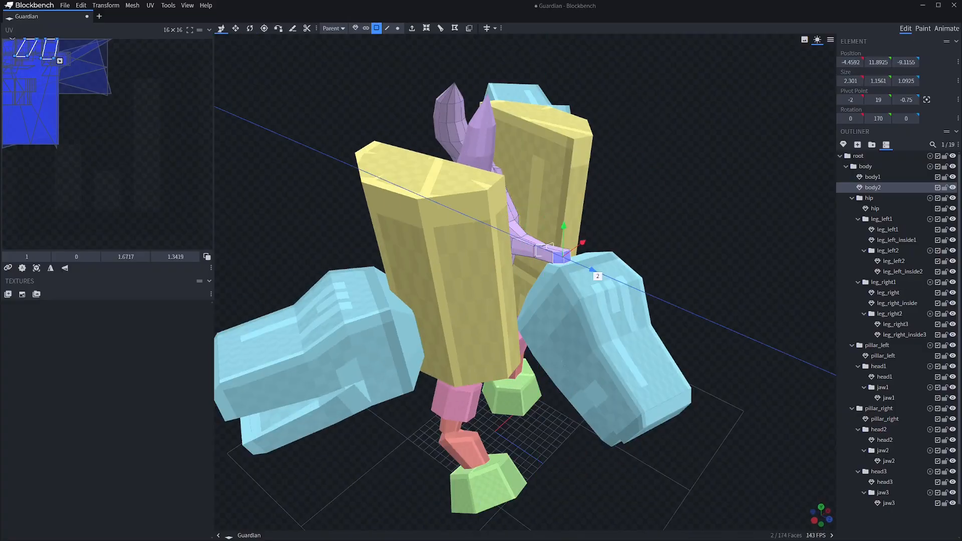
{"action": "left_click_drag", "start_coordinate": [727, 200], "coordinate": [591, 211]}
Move the head3 group with its jaw -3 units sideways to line it up with the body branch
{"action": "left_click", "coordinate": [355, 28]}
{"action": "left_click", "coordinate": [493, 351]}
{"action": "left_click_drag", "start_coordinate": [727, 326], "coordinate": [761, 296]}
{"action": "left_click", "coordinate": [878, 472]}
{"action": "left_click_drag", "start_coordinate": [595, 383], "coordinate": [565, 378]}
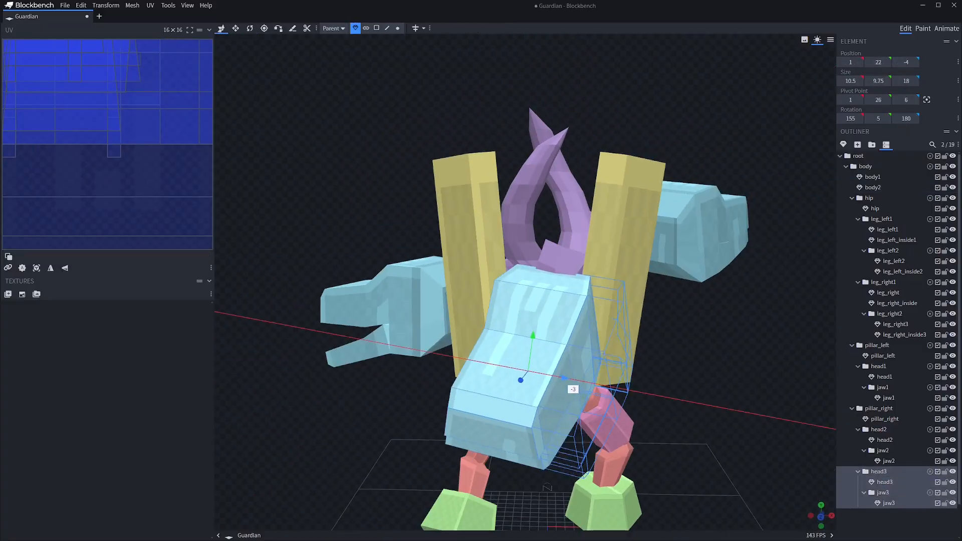
Nudge the rear head into place at the end of the body branch and clear the selection
{"action": "left_click_drag", "start_coordinate": [701, 200], "coordinate": [782, 311]}
{"action": "left_click", "coordinate": [885, 482]}
{"action": "left_click_drag", "start_coordinate": [547, 244], "coordinate": [560, 245]}
{"action": "left_click_drag", "start_coordinate": [727, 301], "coordinate": [717, 296]}
{"action": "left_click_drag", "start_coordinate": [726, 350], "coordinate": [651, 175]}
{"action": "left_click", "coordinate": [897, 520]}
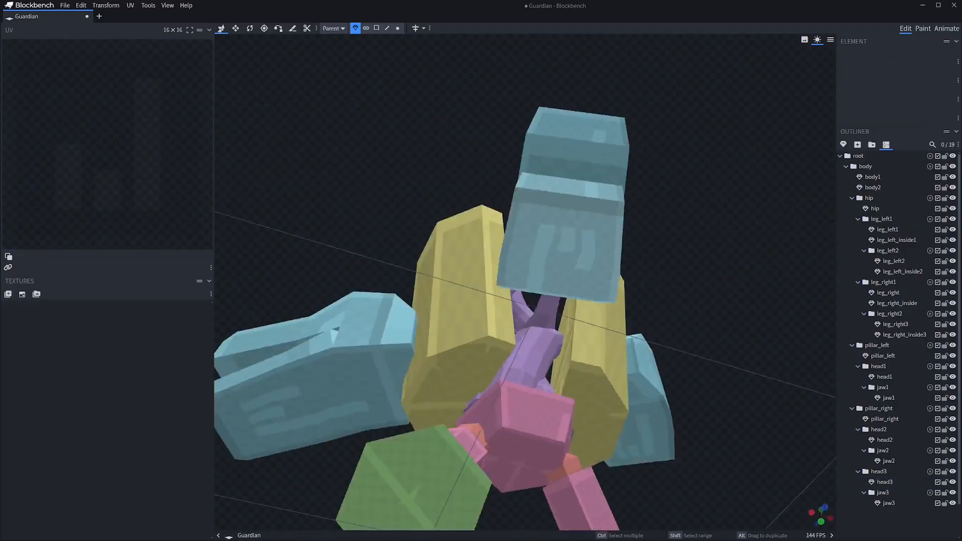
Try to rotate both body strands and both pillar groups together about the vertical axis above the hip, and undo the rotation
{"action": "left_click_drag", "start_coordinate": [726, 225], "coordinate": [721, 376]}
{"action": "scroll", "coordinate": [721, 375], "scroll_direction": "down", "scroll_amount": 5}
{"action": "left_click", "coordinate": [866, 167]}
{"action": "left_click", "coordinate": [869, 198]}
{"action": "left_click", "coordinate": [872, 177]}
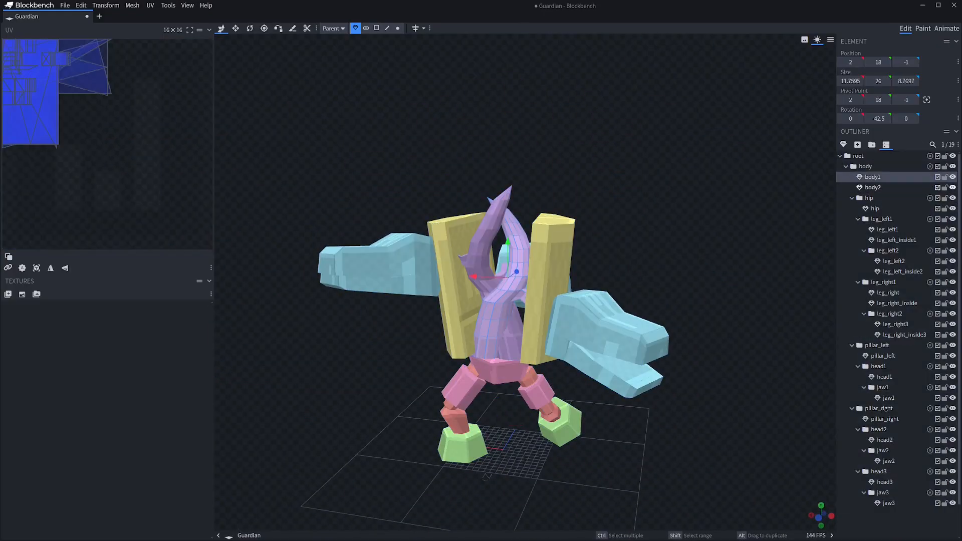
{"action": "left_click", "coordinate": [873, 187], "text": "ctrl"}
{"action": "left_click", "coordinate": [877, 345]}
{"action": "left_click", "coordinate": [879, 408]}
{"action": "left_click", "coordinate": [609, 319], "text": "ctrl"}
{"action": "left_click", "coordinate": [548, 280], "text": "ctrl"}
{"action": "left_click", "coordinate": [634, 345], "text": "ctrl"}
{"action": "left_click_drag", "start_coordinate": [702, 225], "coordinate": [704, 271]}
{"action": "left_click", "coordinate": [490, 235], "text": "ctrl"}
{"action": "left_click", "coordinate": [525, 245], "text": "ctrl"}
{"action": "key", "text": "r"}
{"action": "left_click_drag", "start_coordinate": [501, 362], "coordinate": [446, 369]}
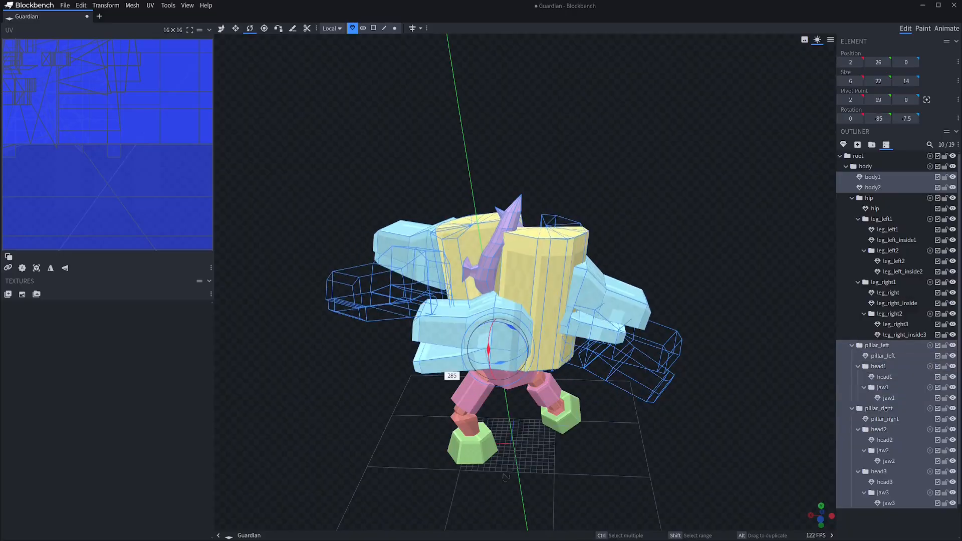
{"action": "key", "text": "ctrl+z"}
Review the body, hip and left pillar groups by selecting each in turn
{"action": "left_click", "coordinate": [866, 167]}
{"action": "left_click", "coordinate": [869, 198]}
{"action": "left_click", "coordinate": [877, 345]}
{"action": "left_click_drag", "start_coordinate": [722, 301], "coordinate": [730, 273]}
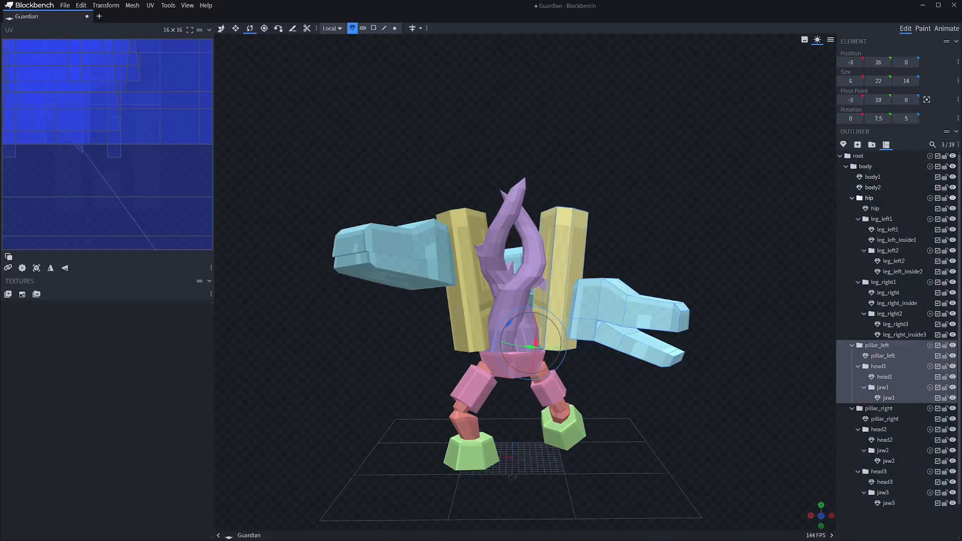
Review the hip and body groups from several sides to check the creature's overall pose
{"action": "left_click", "coordinate": [869, 198]}
{"action": "left_click_drag", "start_coordinate": [512, 436], "coordinate": [481, 349]}
{"action": "left_click", "coordinate": [866, 167]}
{"action": "left_click_drag", "start_coordinate": [512, 435], "coordinate": [420, 253]}
{"action": "key", "text": "ctrl+z"}
{"action": "left_click", "coordinate": [421, 190]}
{"action": "left_click_drag", "start_coordinate": [421, 190], "coordinate": [463, 201]}
{"action": "scroll", "coordinate": [463, 201], "scroll_direction": "down", "scroll_amount": 3}
{"action": "left_click_drag", "start_coordinate": [501, 300], "coordinate": [556, 306]}
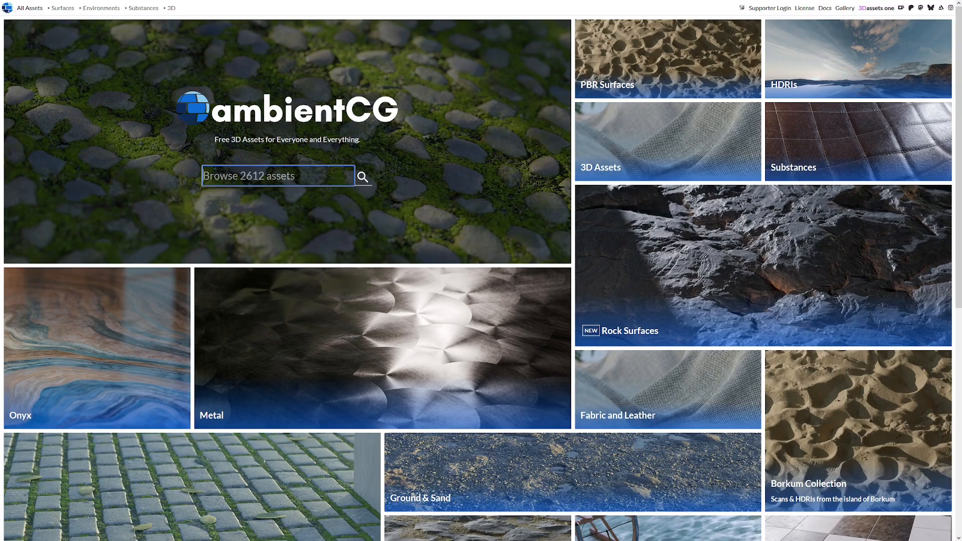
Switch to the ambientCG website, search for brick and browse the resulting materials
{"action": "key", "text": "F11"}
{"action": "key", "text": "Return"}
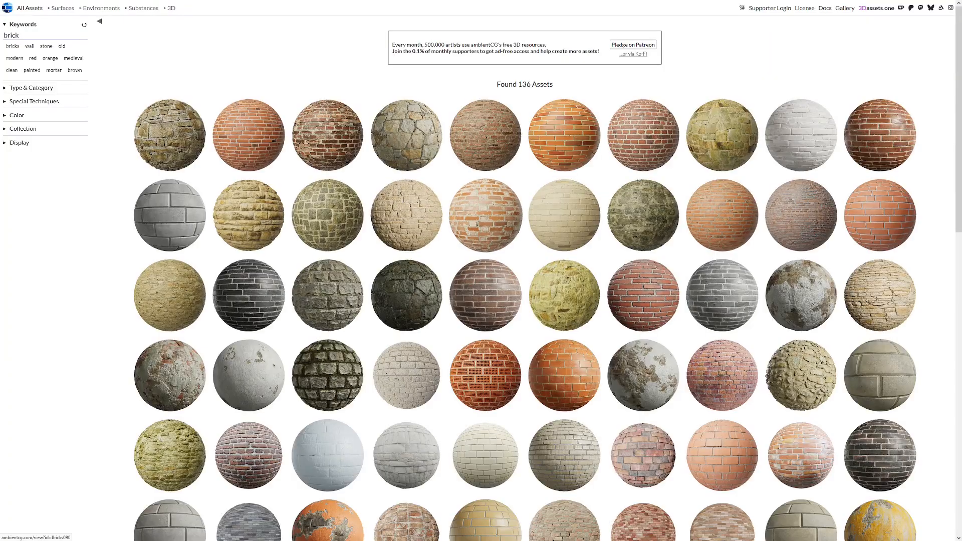
{"action": "scroll", "coordinate": [543, 271], "scroll_direction": "down", "scroll_amount": 4}
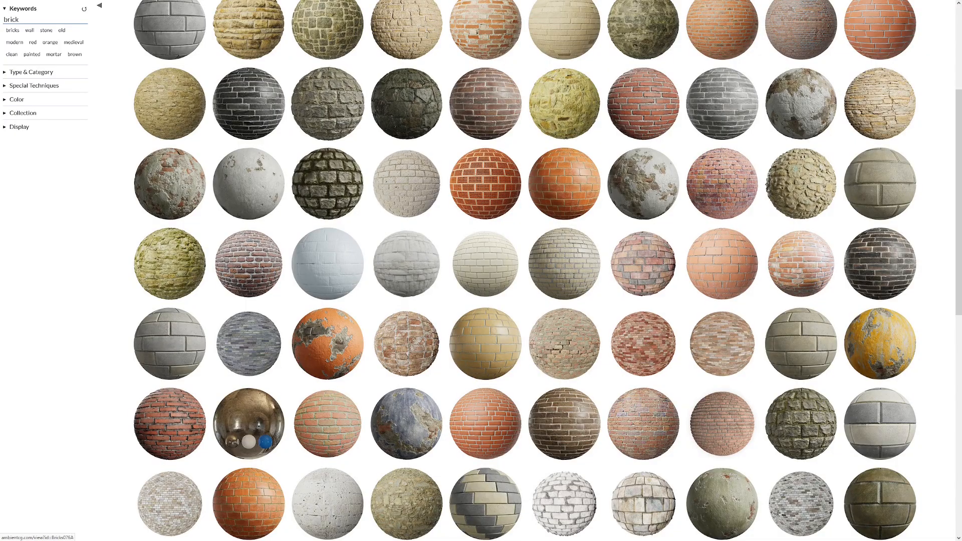
{"action": "scroll", "coordinate": [327, 113], "scroll_direction": "down", "scroll_amount": 5}
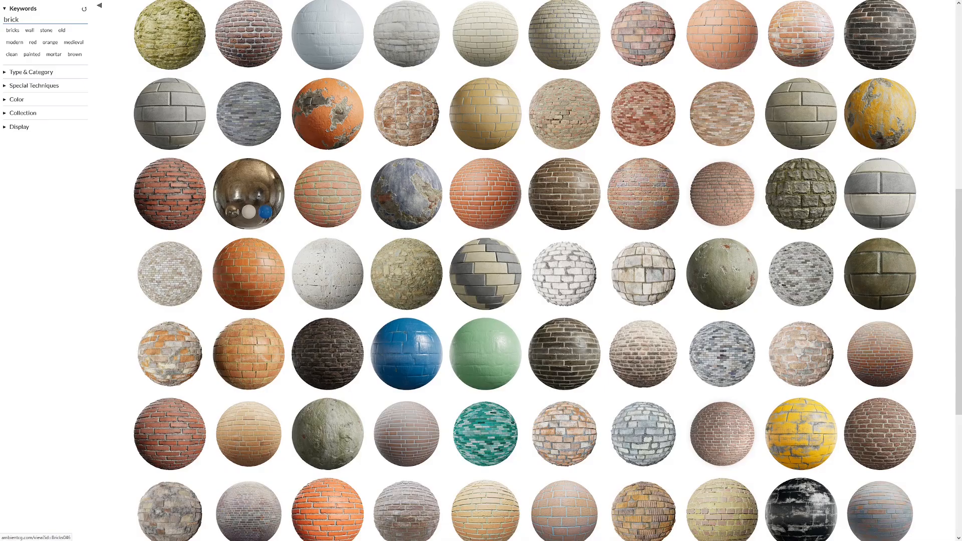
{"action": "scroll", "coordinate": [507, 270], "scroll_direction": "down", "scroll_amount": 5}
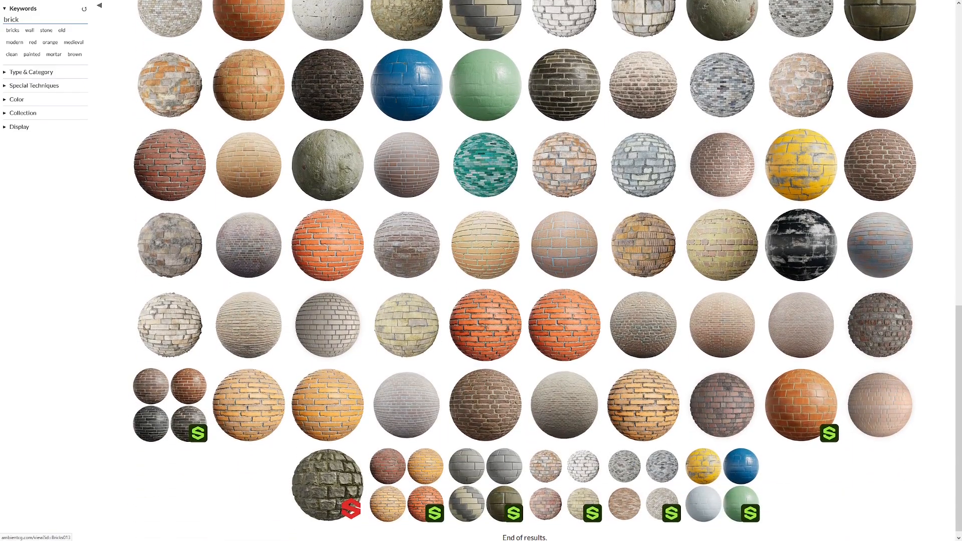
{"action": "scroll", "coordinate": [507, 270], "scroll_direction": "up", "scroll_amount": 15}
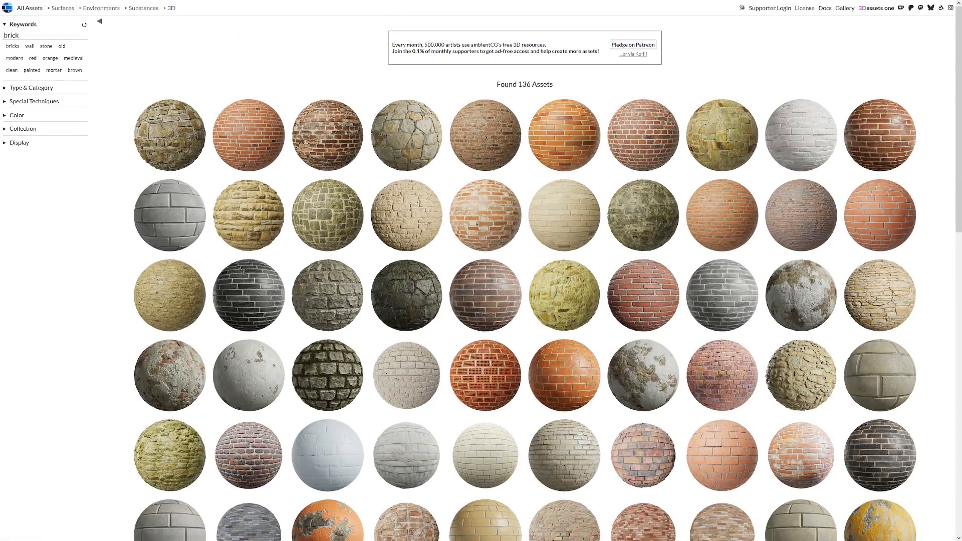
Reset the brick keyword and browse the unfiltered material catalogue
{"action": "left_click", "coordinate": [84, 25]}
{"action": "scroll", "coordinate": [481, 271], "scroll_direction": "down", "scroll_amount": 20}
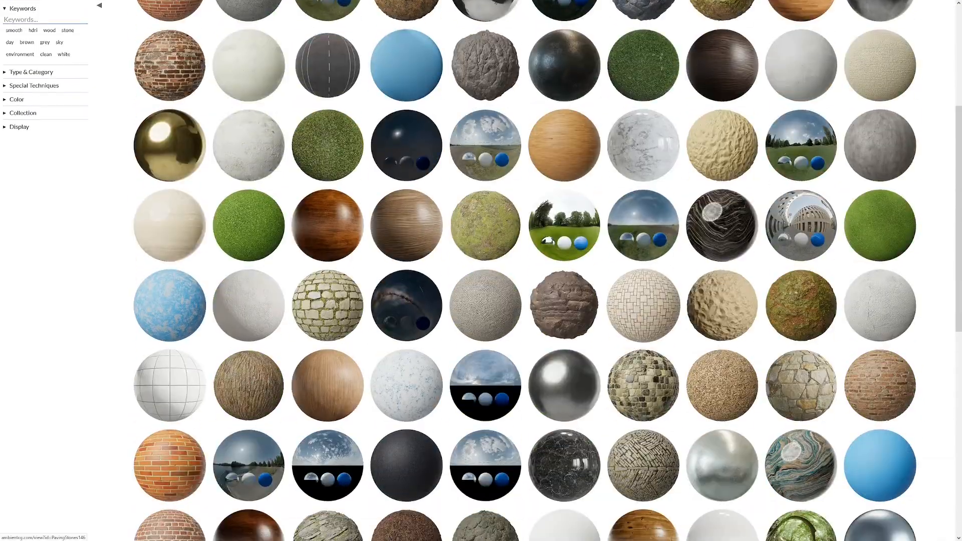
{"action": "scroll", "coordinate": [643, 308], "scroll_direction": "down", "scroll_amount": 15}
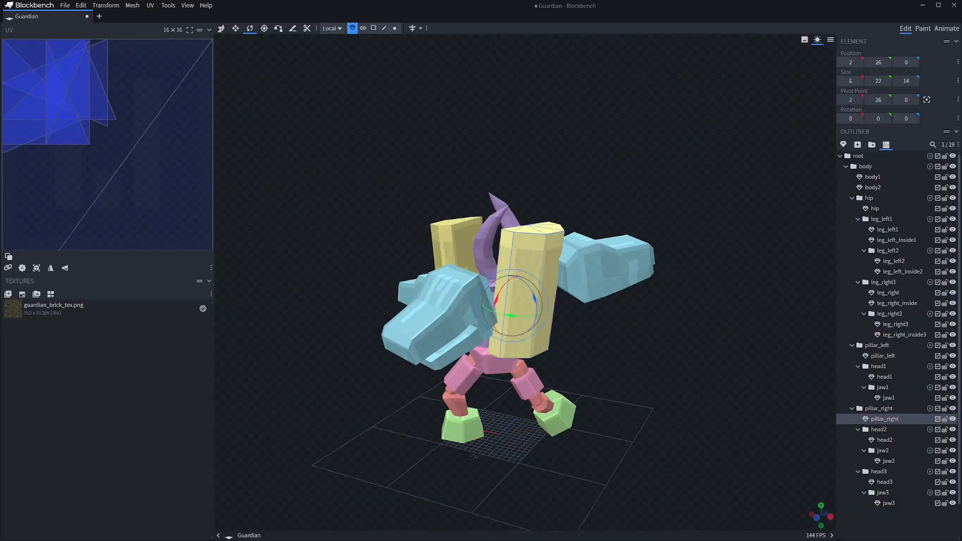
Apply guardian_brick_tex.png to the right pillar in Blockbench and enlarge the UVs of its three outer faces
{"action": "right_click", "coordinate": [61, 310]}
{"action": "left_click", "coordinate": [86, 332]}
{"action": "left_click_drag", "start_coordinate": [7, 44], "coordinate": [40, 84]}
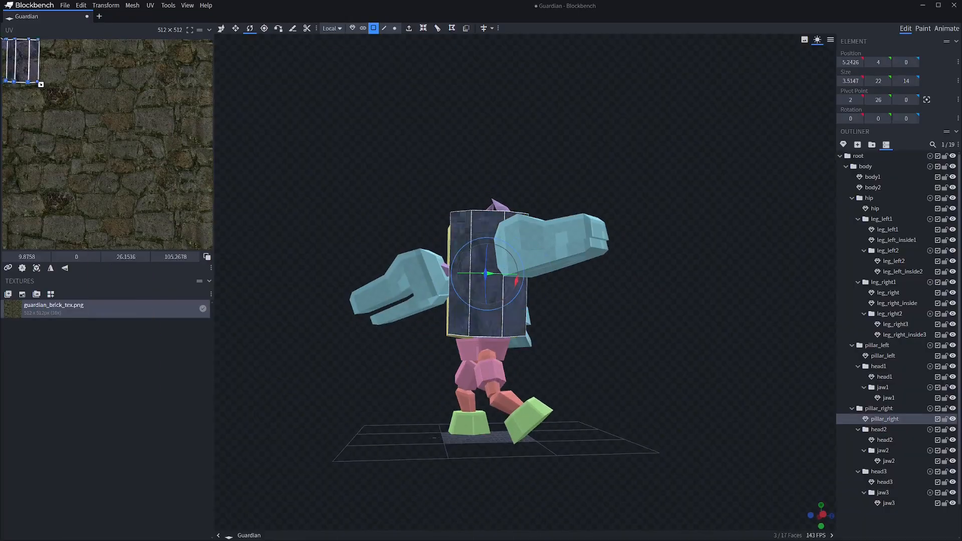
Fit the UVs of the right pillar's narrow side faces onto the brick texture beside its outer faces
{"action": "left_click", "coordinate": [371, 210]}
{"action": "left_click_drag", "start_coordinate": [370, 210], "coordinate": [465, 225]}
{"action": "left_click", "coordinate": [535, 253]}
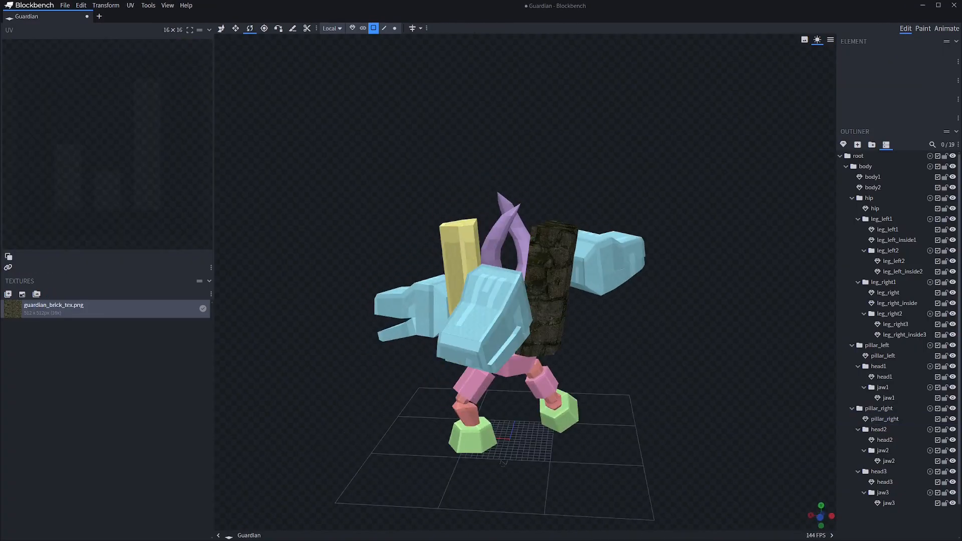
{"action": "left_click", "coordinate": [502, 258]}
{"action": "left_click_drag", "start_coordinate": [626, 361], "coordinate": [601, 371]}
{"action": "scroll", "coordinate": [525, 280], "scroll_direction": "up", "scroll_amount": 3}
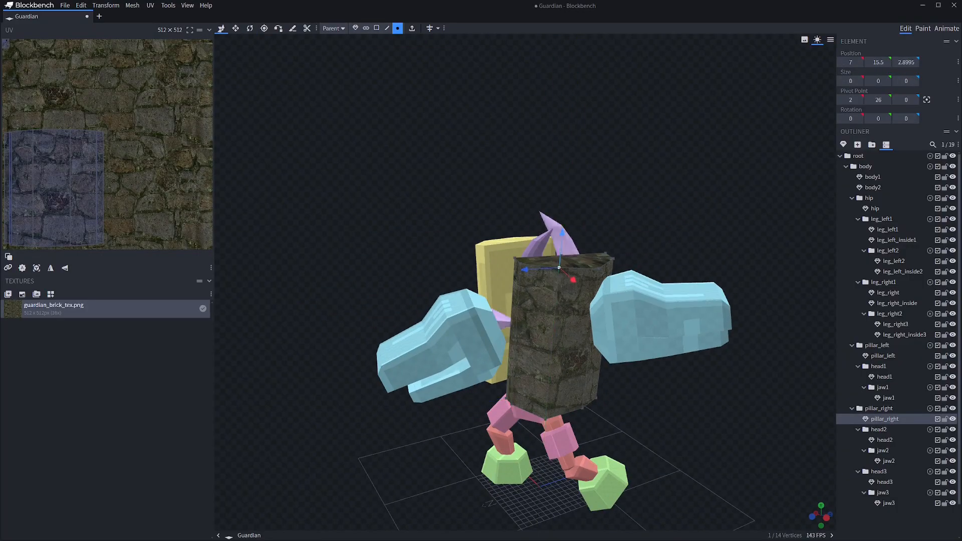
Move the right pillar's top vertices up and outward to make the mesh 7 units wide and 23.5 tall
{"action": "left_click", "coordinate": [652, 401]}
{"action": "mouse_move", "coordinate": [651, 401]}
{"action": "left_mouse_down"}
{"action": "mouse_move", "coordinate": [551, 411]}
{"action": "mouse_move", "coordinate": [651, 386]}
{"action": "left_mouse_up"}
{"action": "left_click", "coordinate": [561, 331]}
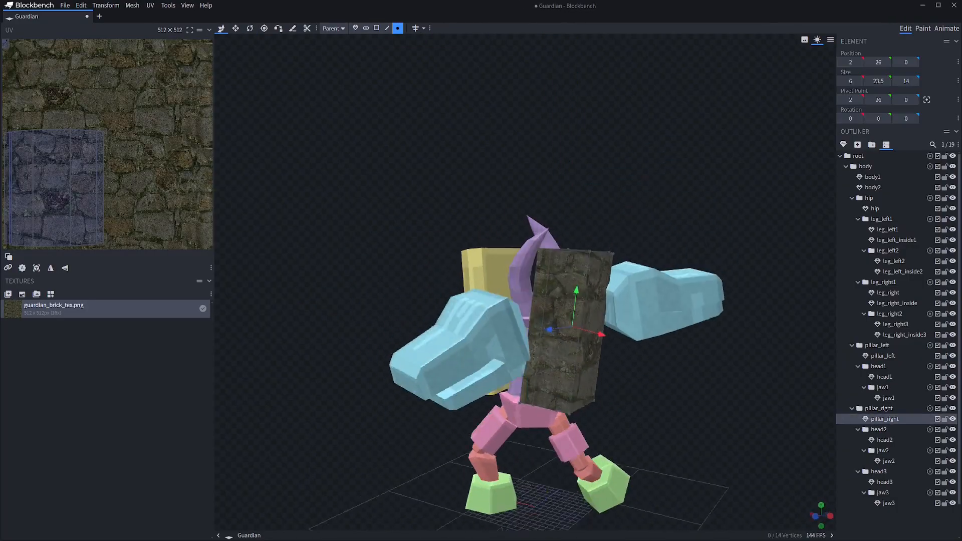
{"action": "left_click", "coordinate": [722, 381]}
{"action": "left_click_drag", "start_coordinate": [722, 380], "coordinate": [326, 366]}
{"action": "left_click", "coordinate": [556, 271]}
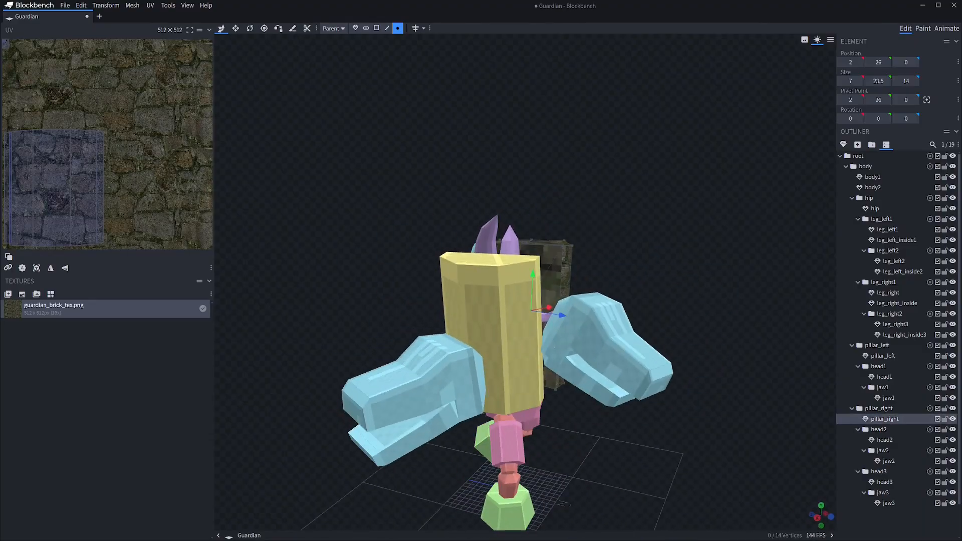
Apply guardian_brick_tex.png to the left pillar
{"action": "left_click_drag", "start_coordinate": [652, 426], "coordinate": [701, 401]}
{"action": "left_click", "coordinate": [506, 291]}
{"action": "right_click", "coordinate": [81, 313]}
{"action": "left_click", "coordinate": [116, 341]}
Project the UVs of the left pillar's three outer faces from the view, then enlarge and place them over the texture's lower-right stones
{"action": "left_click", "coordinate": [376, 29]}
{"action": "left_click", "coordinate": [509, 283]}
{"action": "left_click", "coordinate": [543, 296], "text": "shift"}
{"action": "right_click", "coordinate": [96, 134]}
{"action": "left_click", "coordinate": [133, 221]}
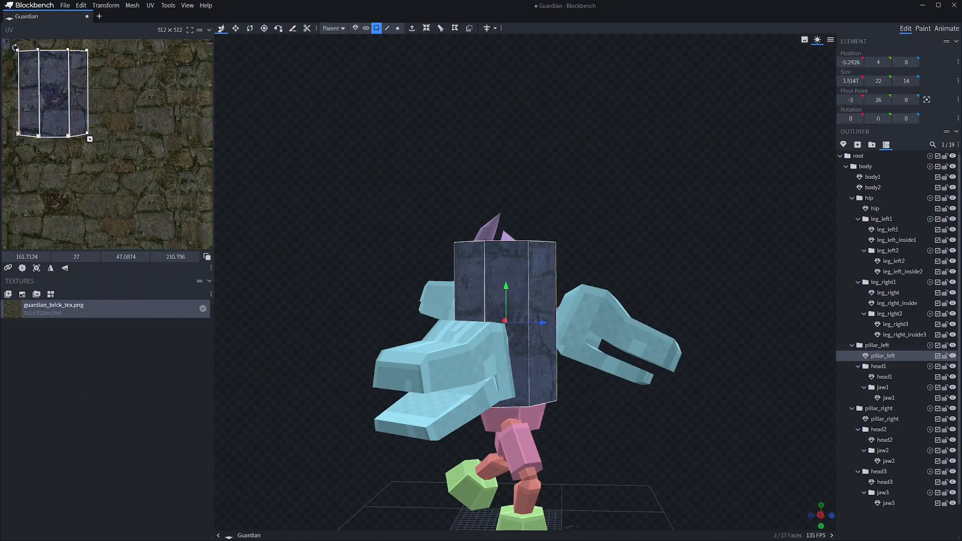
{"action": "left_click_drag", "start_coordinate": [89, 139], "coordinate": [98, 144]}
{"action": "left_click_drag", "start_coordinate": [627, 401], "coordinate": [481, 414]}
{"action": "left_click", "coordinate": [517, 321]}
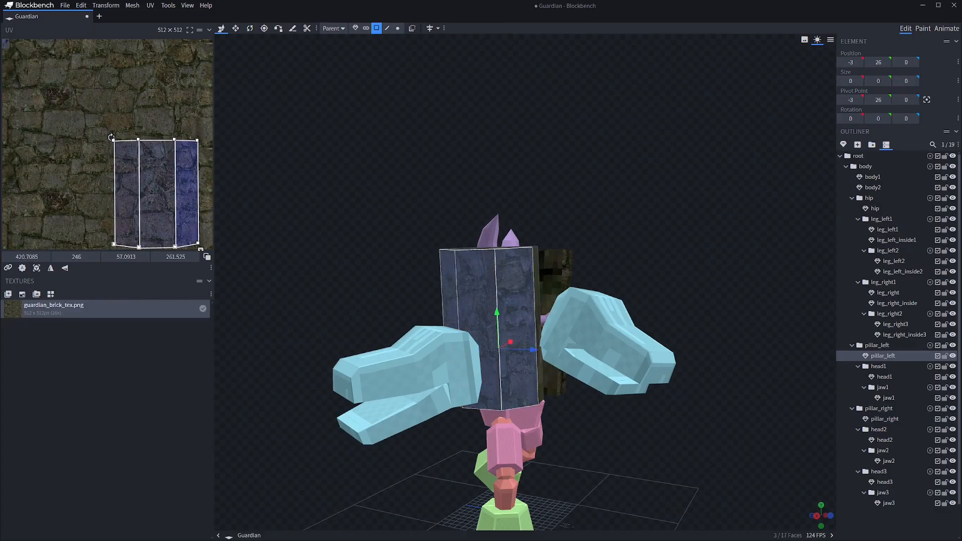
{"action": "left_click_drag", "start_coordinate": [156, 194], "coordinate": [157, 191]}
Fit the UVs of the left pillar's narrow side faces next to its outer faces on the brick texture
{"action": "left_click_drag", "start_coordinate": [291, 250], "coordinate": [411, 240]}
{"action": "left_click", "coordinate": [571, 311]}
{"action": "left_click_drag", "start_coordinate": [24, 110], "coordinate": [106, 189]}
{"action": "left_click_drag", "start_coordinate": [290, 240], "coordinate": [501, 241]}
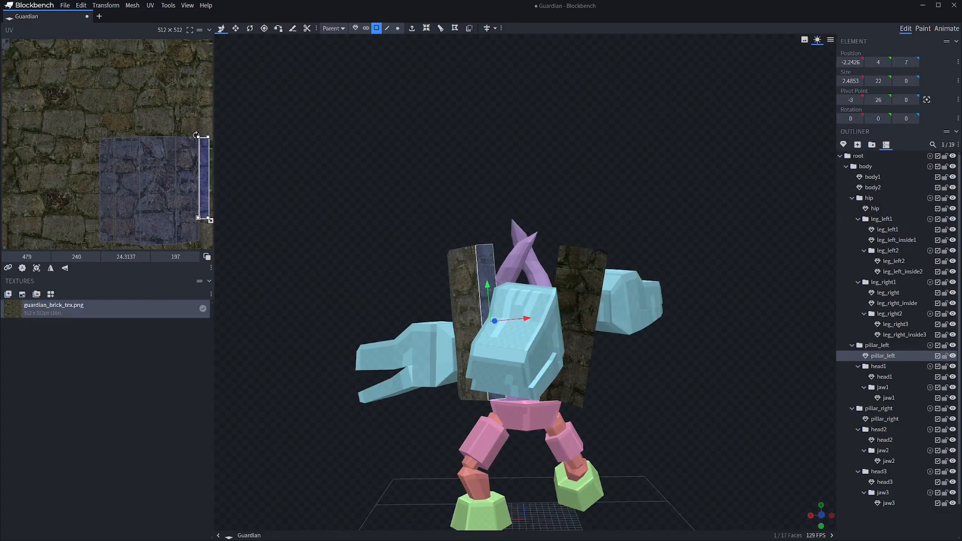
{"action": "left_click", "coordinate": [290, 241]}
{"action": "left_click_drag", "start_coordinate": [291, 241], "coordinate": [450, 246]}
{"action": "left_click", "coordinate": [556, 300]}
Move individual top vertices of both pillars to give the left one a peaked top and the right one an uneven top
{"action": "left_click", "coordinate": [397, 29]}
{"action": "left_click", "coordinate": [536, 264]}
{"action": "left_click_drag", "start_coordinate": [651, 240], "coordinate": [577, 251]}
{"action": "left_click", "coordinate": [459, 264]}
{"action": "left_click_drag", "start_coordinate": [300, 251], "coordinate": [626, 201]}
{"action": "left_click", "coordinate": [652, 210]}
{"action": "left_click_drag", "start_coordinate": [351, 210], "coordinate": [501, 271]}
{"action": "left_click", "coordinate": [468, 280]}
{"action": "left_click_drag", "start_coordinate": [626, 351], "coordinate": [612, 326]}
{"action": "left_click", "coordinate": [578, 290]}
{"action": "left_click", "coordinate": [564, 255]}
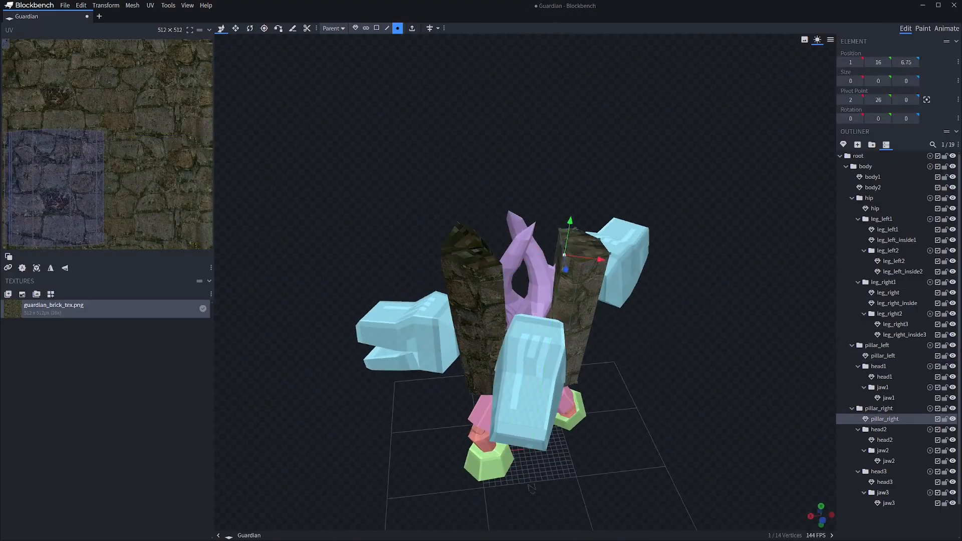
Apply guardian_brick_tex.png to the hip mesh
{"action": "left_click", "coordinate": [752, 280]}
{"action": "left_click_drag", "start_coordinate": [751, 280], "coordinate": [311, 258]}
{"action": "left_click", "coordinate": [531, 342]}
{"action": "left_click_drag", "start_coordinate": [351, 350], "coordinate": [379, 353]}
{"action": "right_click", "coordinate": [41, 310]}
{"action": "left_click", "coordinate": [70, 345]}
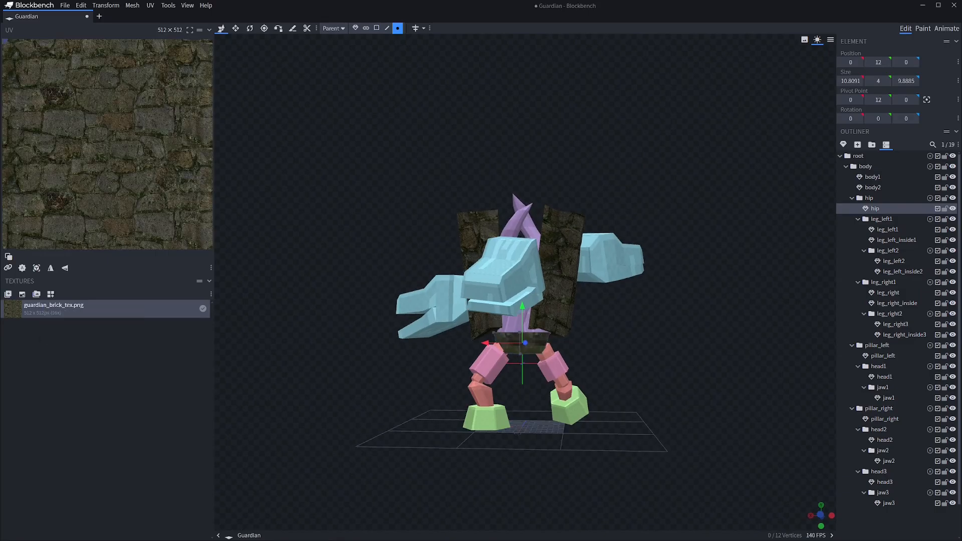
{"action": "right_click", "coordinate": [30, 303]}
{"action": "left_click", "coordinate": [50, 339]}
Project the UVs of the hip's two front faces from the view and enlarge them over the upper-left stones of the texture
{"action": "right_click", "coordinate": [134, 169]}
{"action": "left_click", "coordinate": [203, 301]}
{"action": "right_click", "coordinate": [113, 172]}
{"action": "left_click", "coordinate": [173, 303]}
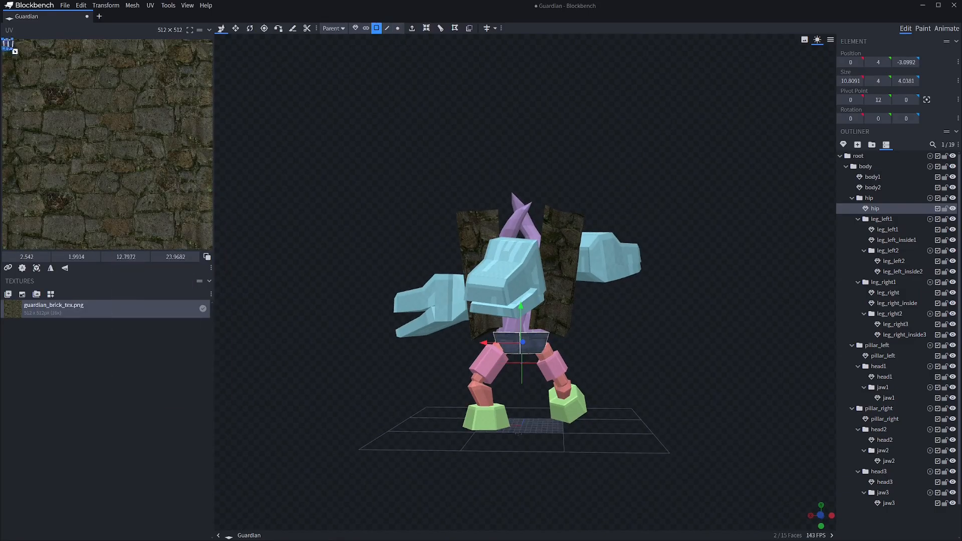
{"action": "left_click_drag", "start_coordinate": [61, 79], "coordinate": [73, 88]}
{"action": "left_click", "coordinate": [576, 166]}
{"action": "left_click_drag", "start_coordinate": [576, 165], "coordinate": [333, 170]}
Fit the UVs of the hip's back and remaining side faces onto the brick texture
{"action": "left_click", "coordinate": [531, 344]}
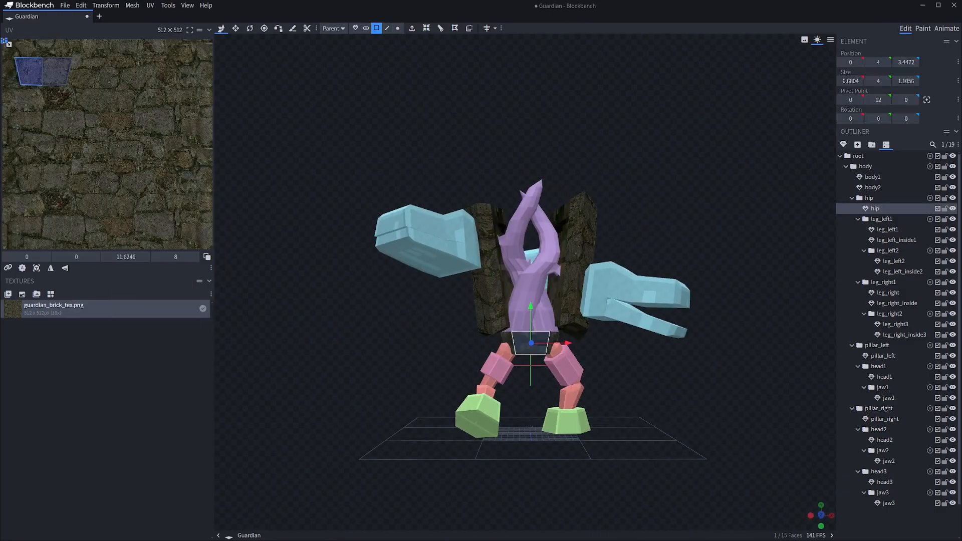
{"action": "left_click_drag", "start_coordinate": [18, 48], "coordinate": [114, 76]}
{"action": "left_click", "coordinate": [321, 201]}
{"action": "left_click_drag", "start_coordinate": [320, 201], "coordinate": [431, 211]}
{"action": "left_click", "coordinate": [509, 345]}
{"action": "left_click_drag", "start_coordinate": [8, 43], "coordinate": [138, 91]}
{"action": "left_click", "coordinate": [321, 200]}
{"action": "left_click_drag", "start_coordinate": [321, 201], "coordinate": [430, 201]}
{"action": "left_click_drag", "start_coordinate": [320, 201], "coordinate": [341, 233]}
Select three outer faces of the left upper leg and apply guardian_brick_tex.png to leg_left1
{"action": "left_click", "coordinate": [495, 363]}
{"action": "left_click", "coordinate": [485, 364], "text": "shift"}
{"action": "left_click", "coordinate": [505, 364], "text": "shift"}
{"action": "right_click", "coordinate": [58, 315]}
{"action": "left_click", "coordinate": [80, 131]}
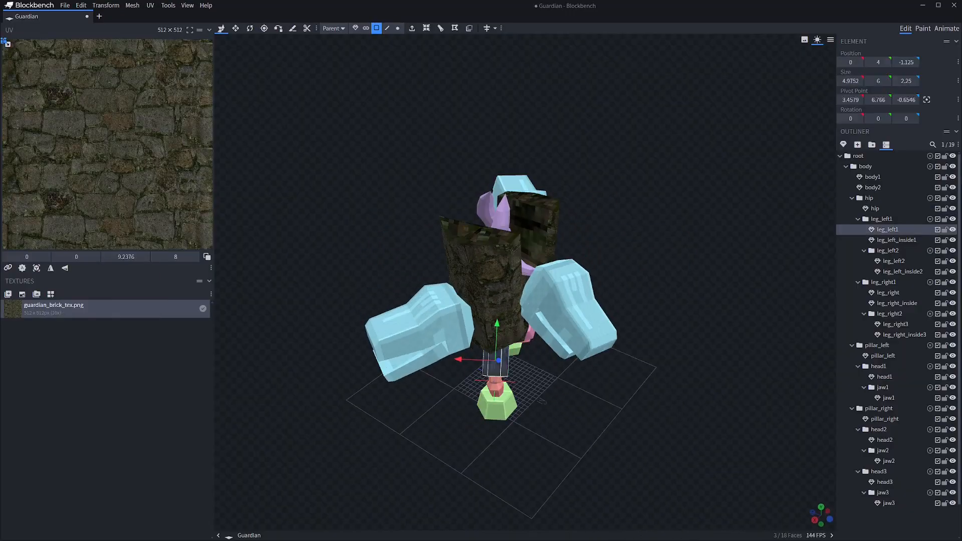
Select the three faces on the left upper leg's other side and project their UVs from the view
{"action": "left_click", "coordinate": [320, 201]}
{"action": "left_click_drag", "start_coordinate": [320, 201], "coordinate": [521, 135]}
{"action": "left_click", "coordinate": [558, 369]}
{"action": "left_click", "coordinate": [548, 370], "text": "shift"}
{"action": "left_click", "coordinate": [570, 369], "text": "shift"}
{"action": "right_click", "coordinate": [63, 194]}
{"action": "left_click", "coordinate": [95, 281]}
Apply guardian_brick_tex.png to the right upper leg, project three faces' UVs from the view and place them on the stones
{"action": "left_click", "coordinate": [320, 201]}
{"action": "left_click_drag", "start_coordinate": [321, 200], "coordinate": [491, 300]}
{"action": "left_click", "coordinate": [527, 374]}
{"action": "left_click", "coordinate": [540, 374], "text": "shift"}
{"action": "right_click", "coordinate": [55, 307]}
{"action": "left_click", "coordinate": [88, 335]}
{"action": "right_click", "coordinate": [65, 178]}
{"action": "left_click", "coordinate": [100, 264]}
{"action": "left_click_drag", "start_coordinate": [23, 53], "coordinate": [65, 98]}
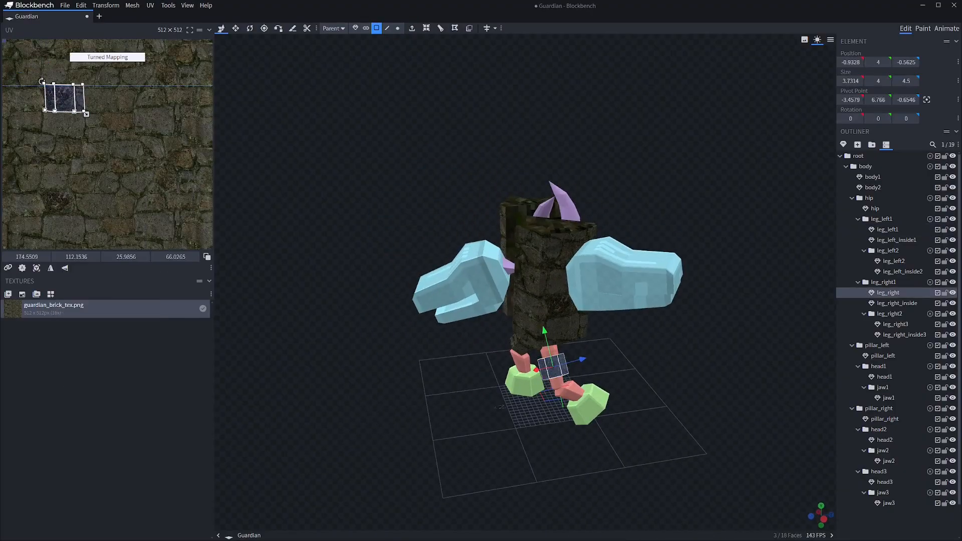
Project the UVs of the right upper leg's three opposite faces from the view onto the brick texture
{"action": "left_click_drag", "start_coordinate": [321, 200], "coordinate": [541, 145]}
{"action": "left_click", "coordinate": [493, 365]}
{"action": "right_click", "coordinate": [101, 178]}
{"action": "left_click", "coordinate": [115, 264]}
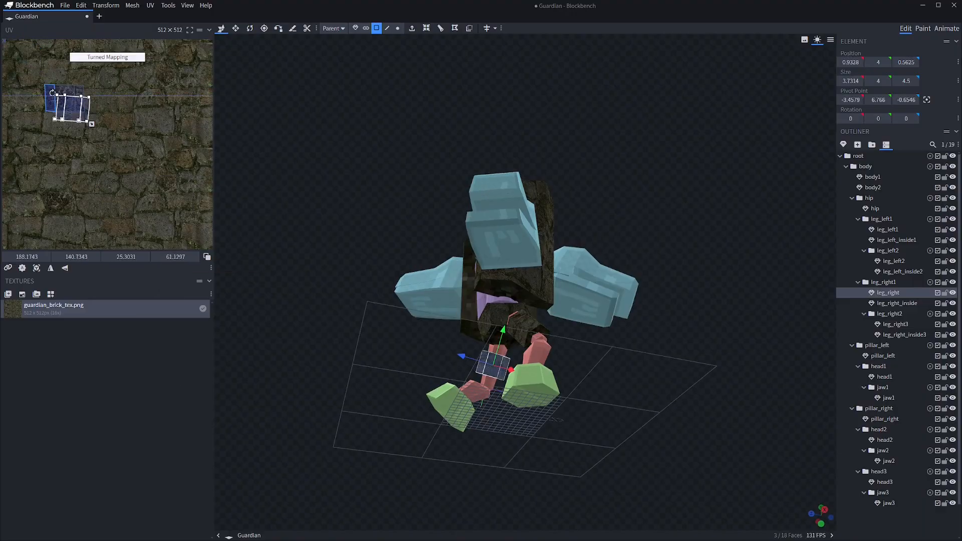
Project the UVs of the right pillar's five top faces from the view and place them on a free stone area
{"action": "left_click", "coordinate": [321, 201]}
{"action": "left_click", "coordinate": [544, 300]}
{"action": "left_click_drag", "start_coordinate": [321, 200], "coordinate": [351, 260]}
{"action": "right_click", "coordinate": [129, 200]}
{"action": "left_click", "coordinate": [163, 286]}
{"action": "left_click_drag", "start_coordinate": [19, 53], "coordinate": [147, 122]}
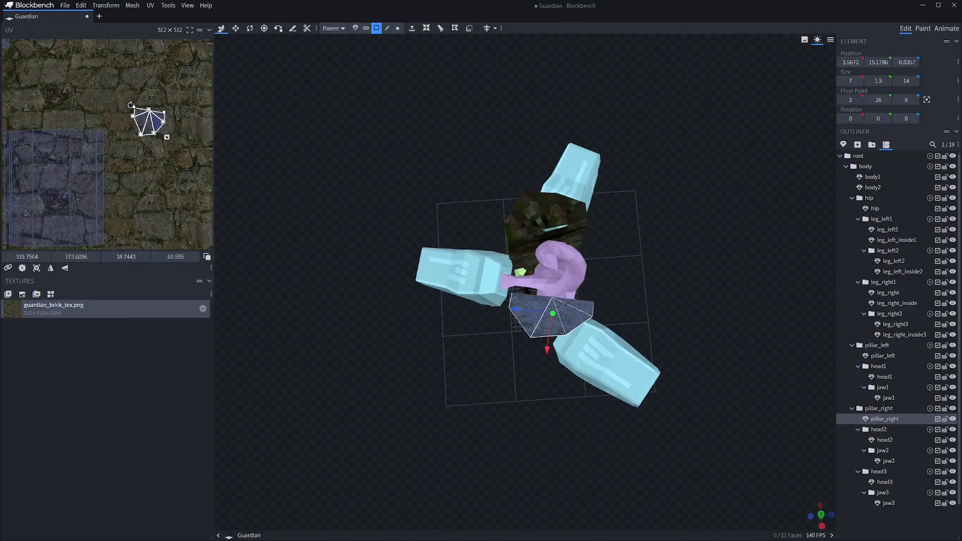
Project the UVs of the right pillar's two flat inner faces from the view and place them on the upper part of the texture
{"action": "left_click", "coordinate": [321, 200]}
{"action": "left_click", "coordinate": [470, 275]}
{"action": "left_click_drag", "start_coordinate": [321, 301], "coordinate": [411, 200]}
{"action": "left_click", "coordinate": [478, 246], "text": "shift"}
{"action": "right_click", "coordinate": [129, 182]}
{"action": "left_click", "coordinate": [163, 269]}
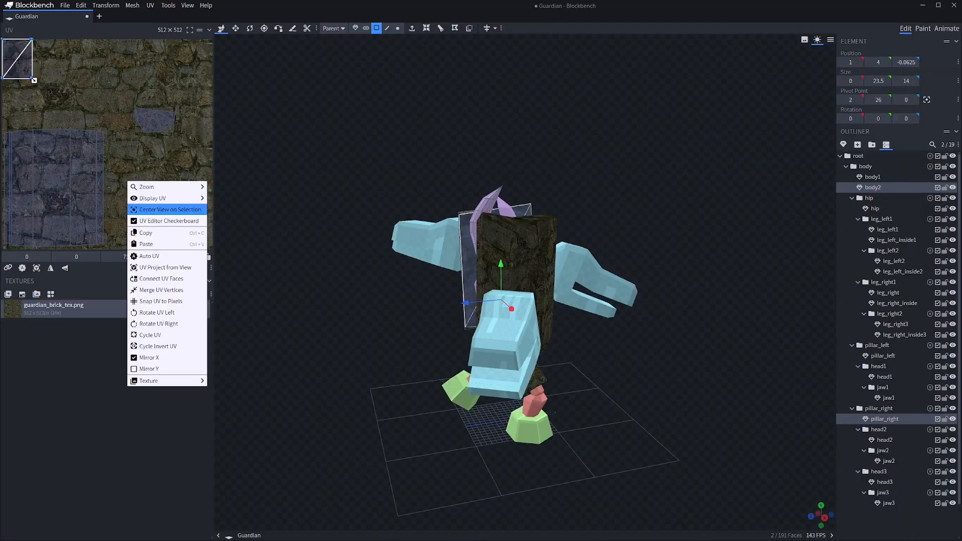
{"action": "left_click_drag", "start_coordinate": [18, 62], "coordinate": [32, 83]}
{"action": "left_click_drag", "start_coordinate": [52, 104], "coordinate": [40, 89]}
{"action": "left_click", "coordinate": [471, 271]}
{"action": "mouse_move", "coordinate": [320, 201]}
{"action": "left_mouse_down"}
{"action": "mouse_move", "coordinate": [391, 205]}
{"action": "mouse_move", "coordinate": [311, 185]}
{"action": "left_mouse_up"}
{"action": "left_click", "coordinate": [321, 200]}
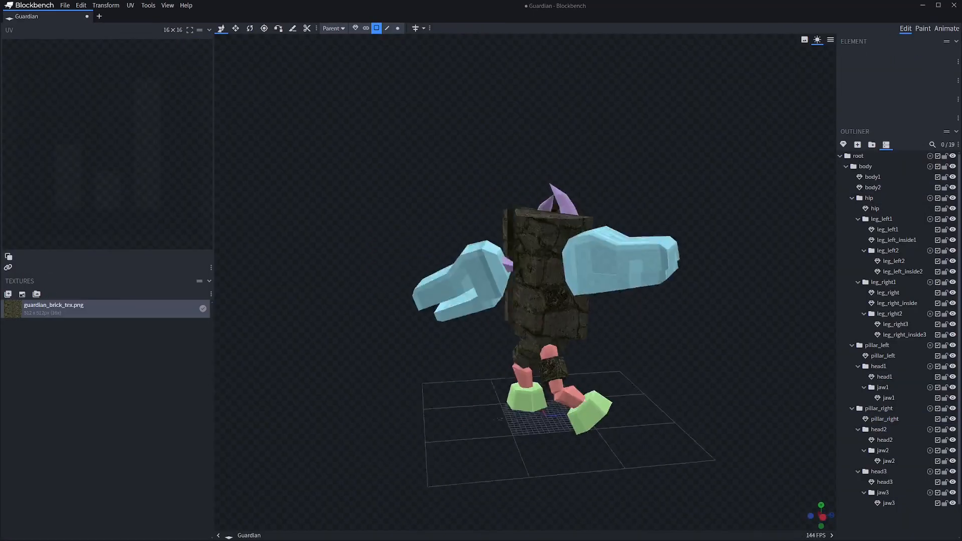
Select the five top faces of the left pillar for texturing
{"action": "left_click", "coordinate": [537, 212]}
{"action": "left_click", "coordinate": [320, 251]}
{"action": "left_click", "coordinate": [476, 213]}
{"action": "left_click_drag", "start_coordinate": [321, 250], "coordinate": [431, 325]}
{"action": "scroll", "coordinate": [451, 301], "scroll_direction": "up", "scroll_amount": 4}
{"action": "left_click", "coordinate": [486, 358], "text": "shift"}
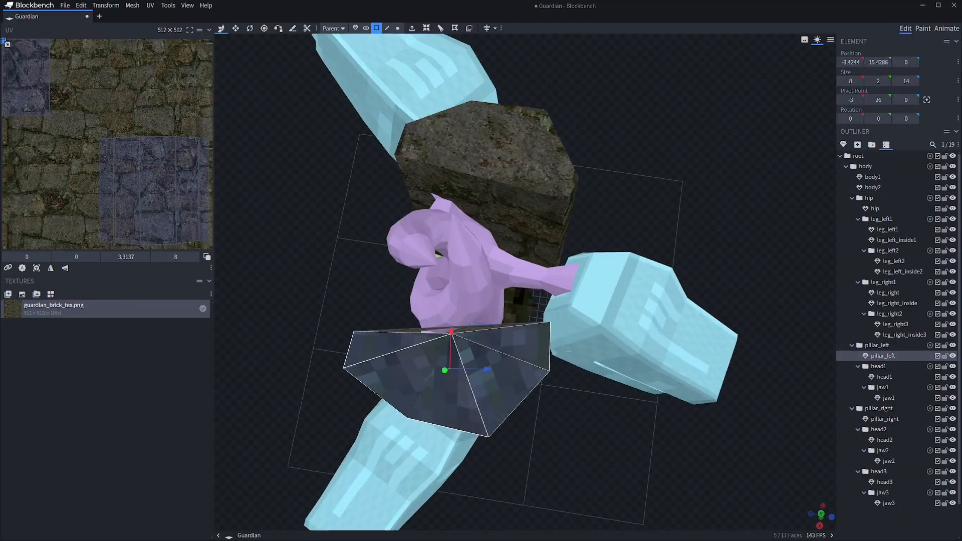
{"action": "left_click_drag", "start_coordinate": [666, 451], "coordinate": [506, 391]}
{"action": "left_click_drag", "start_coordinate": [726, 426], "coordinate": [601, 401]}
{"action": "scroll", "coordinate": [527, 301], "scroll_direction": "up", "scroll_amount": 3}
Make a loop cut on the right pillar's inner top edge, setting the number of cuts to 0
{"action": "left_click", "coordinate": [543, 276]}
{"action": "left_click", "coordinate": [617, 231]}
{"action": "left_click_drag", "start_coordinate": [676, 220], "coordinate": [516, 230]}
{"action": "left_click_drag", "start_coordinate": [761, 280], "coordinate": [581, 351]}
{"action": "mouse_move", "coordinate": [538, 497]}
{"action": "left_mouse_down"}
{"action": "mouse_move", "coordinate": [571, 498]}
{"action": "mouse_move", "coordinate": [529, 497]}
{"action": "left_mouse_up"}
Move the middle vertex of the right pillar's inner top edge
{"action": "scroll", "coordinate": [526, 280], "scroll_direction": "up", "scroll_amount": 3}
{"action": "right_click_drag", "start_coordinate": [526, 201], "coordinate": [493, 365]}
{"action": "left_click", "coordinate": [531, 192]}
{"action": "left_click", "coordinate": [397, 29]}
{"action": "scroll", "coordinate": [525, 282], "scroll_direction": "up", "scroll_amount": 5}
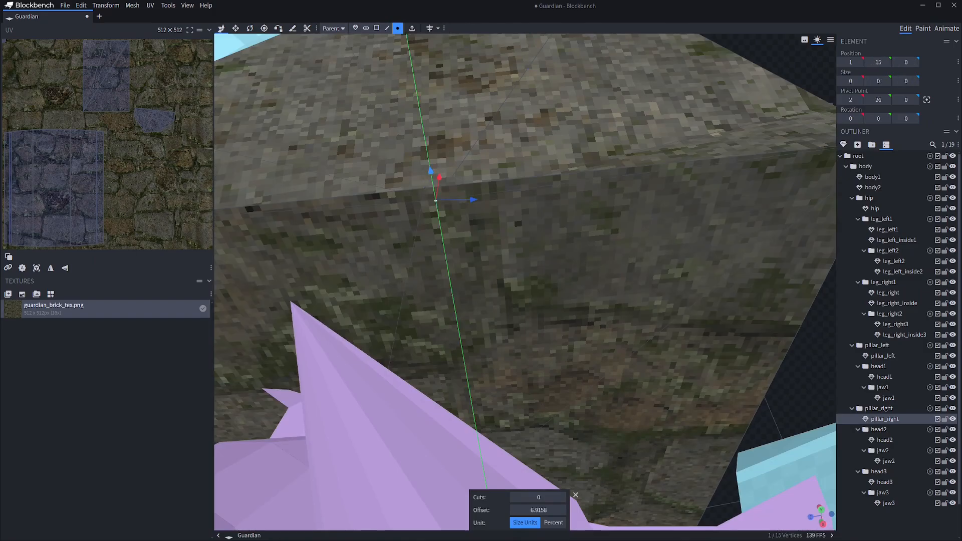
{"action": "left_click_drag", "start_coordinate": [430, 171], "coordinate": [420, 157]}
Select the two middle vertices and the outer corner vertex beside the gap under the right pillar's top, and create a face between them
{"action": "left_click", "coordinate": [430, 230], "text": "shift"}
{"action": "scroll", "coordinate": [525, 283], "scroll_direction": "down", "scroll_amount": 3}
{"action": "left_click", "coordinate": [797, 178], "text": "shift"}
{"action": "right_click", "coordinate": [519, 214]}
{"action": "left_click", "coordinate": [551, 253]}
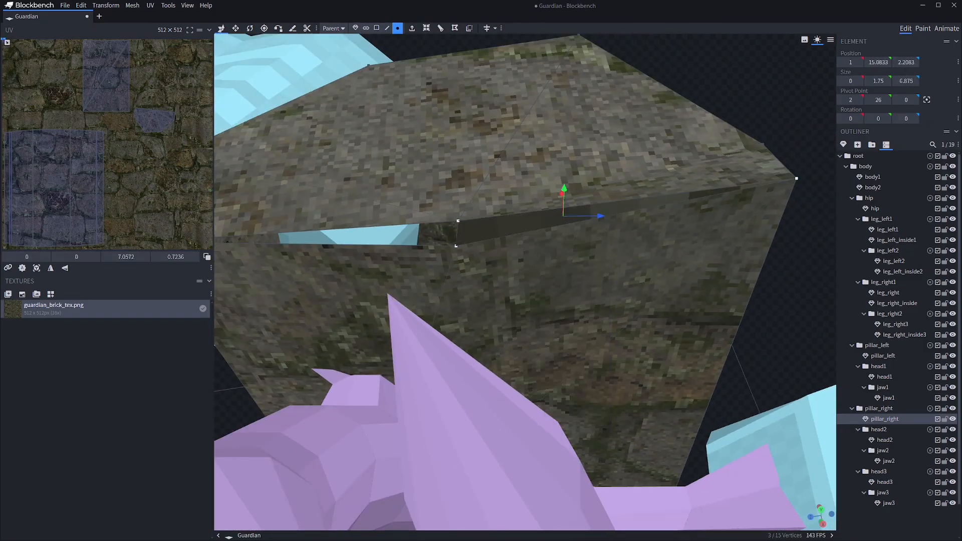
Create a face between the vertices bordering the remaining gap under the right pillar's top, and auto-map its UV
{"action": "left_click", "coordinate": [796, 179], "text": "shift"}
{"action": "left_click", "coordinate": [266, 230], "text": "shift"}
{"action": "right_click", "coordinate": [417, 236]}
{"action": "left_click", "coordinate": [451, 277]}
{"action": "left_click_drag", "start_coordinate": [451, 301], "coordinate": [476, 250]}
{"action": "left_click", "coordinate": [376, 28]}
{"action": "left_click", "coordinate": [581, 243]}
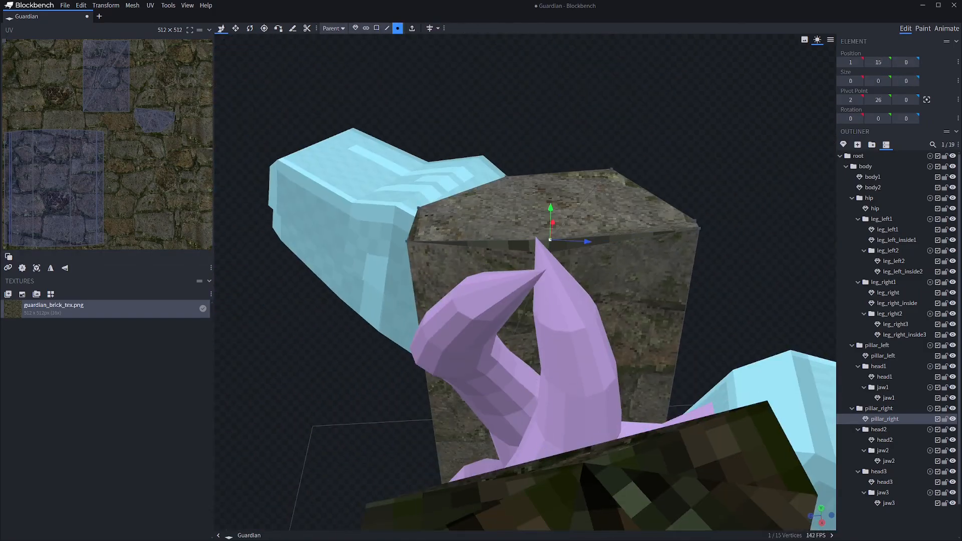
{"action": "left_click", "coordinate": [23, 268]}
Select the narrow face along the left pillar's inner top edge and project its UV from the view
{"action": "left_click_drag", "start_coordinate": [451, 280], "coordinate": [376, 311]}
{"action": "left_click", "coordinate": [515, 366]}
{"action": "left_click_drag", "start_coordinate": [501, 326], "coordinate": [626, 281]}
{"action": "left_click_drag", "start_coordinate": [501, 301], "coordinate": [541, 270]}
{"action": "left_click", "coordinate": [397, 28]}
{"action": "left_click", "coordinate": [533, 133]}
{"action": "left_click_drag", "start_coordinate": [626, 251], "coordinate": [476, 300]}
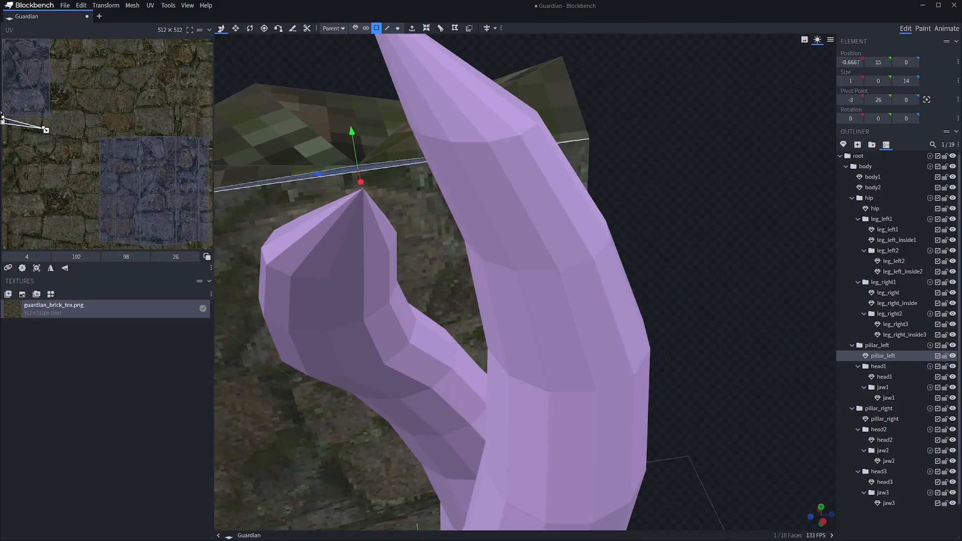
{"action": "scroll", "coordinate": [525, 283], "scroll_direction": "down", "scroll_amount": 5}
{"action": "left_click", "coordinate": [37, 268]}
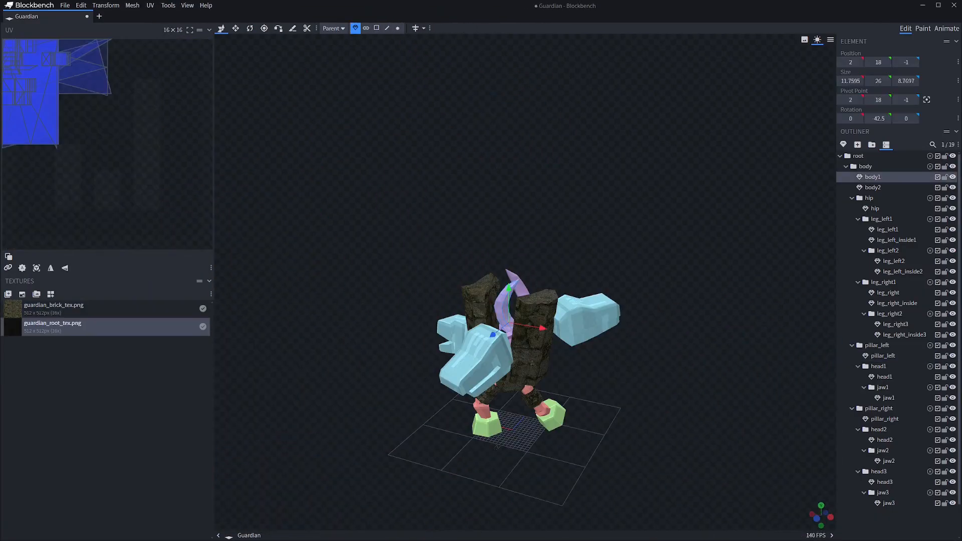
Apply guardian_root_tex.png to the body1 and body2 meshes
{"action": "right_click", "coordinate": [64, 104]}
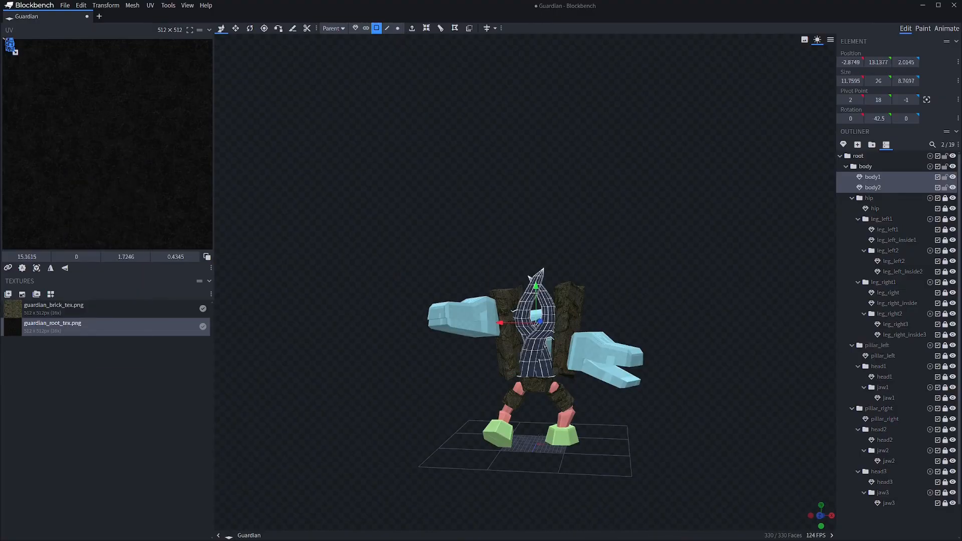
{"action": "scroll", "coordinate": [10, 45], "scroll_direction": "up", "scroll_amount": 5}
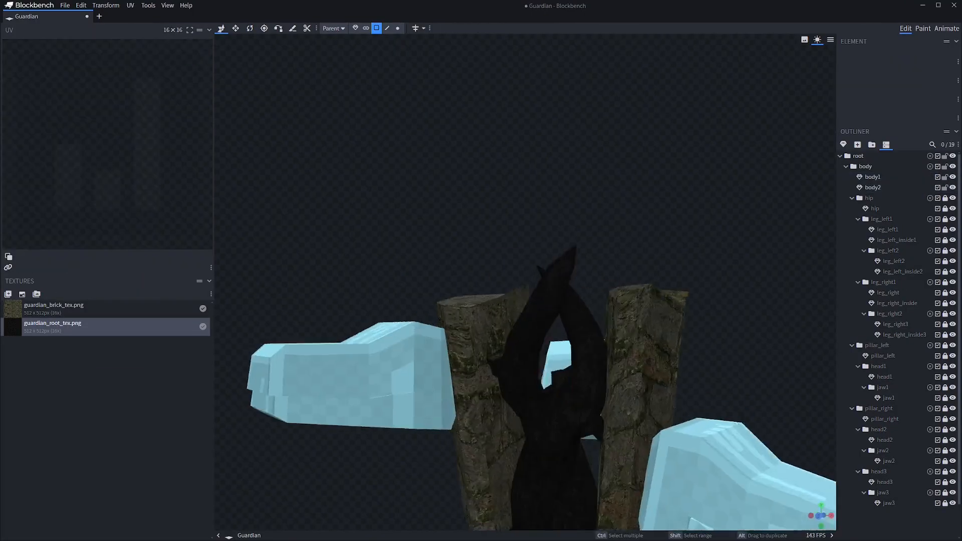
{"action": "scroll", "coordinate": [525, 281], "scroll_direction": "down", "scroll_amount": 4}
{"action": "left_click_drag", "start_coordinate": [400, 226], "coordinate": [581, 220]}
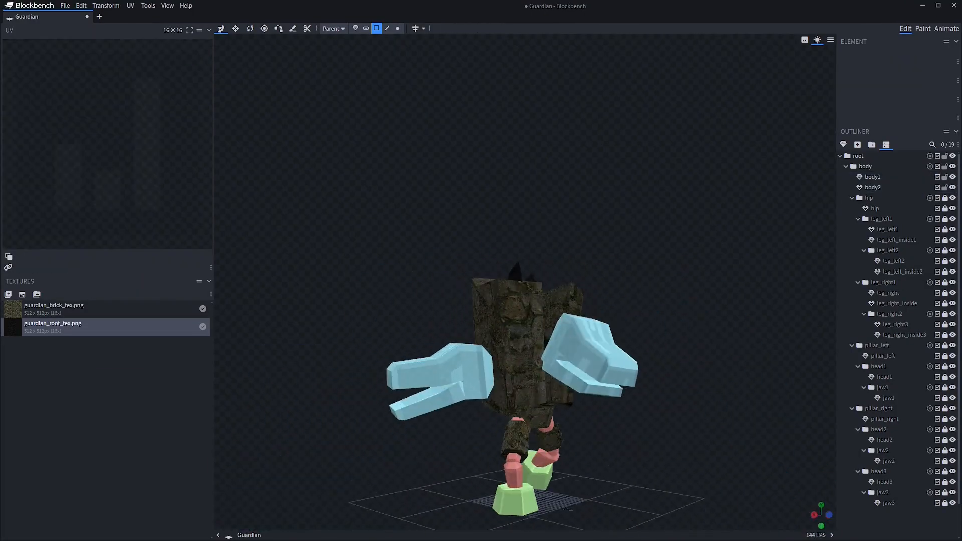
Unlock the hip group and apply guardian_root_tex.png to the inner meshes of both legs
{"action": "right_click_drag", "start_coordinate": [551, 376], "coordinate": [552, 251]}
{"action": "scroll", "coordinate": [525, 280], "scroll_direction": "up", "scroll_amount": 2}
{"action": "mouse_move", "coordinate": [551, 250]}
{"action": "left_mouse_down"}
{"action": "mouse_move", "coordinate": [642, 251]}
{"action": "mouse_move", "coordinate": [541, 250]}
{"action": "left_mouse_up"}
{"action": "left_click", "coordinate": [945, 198]}
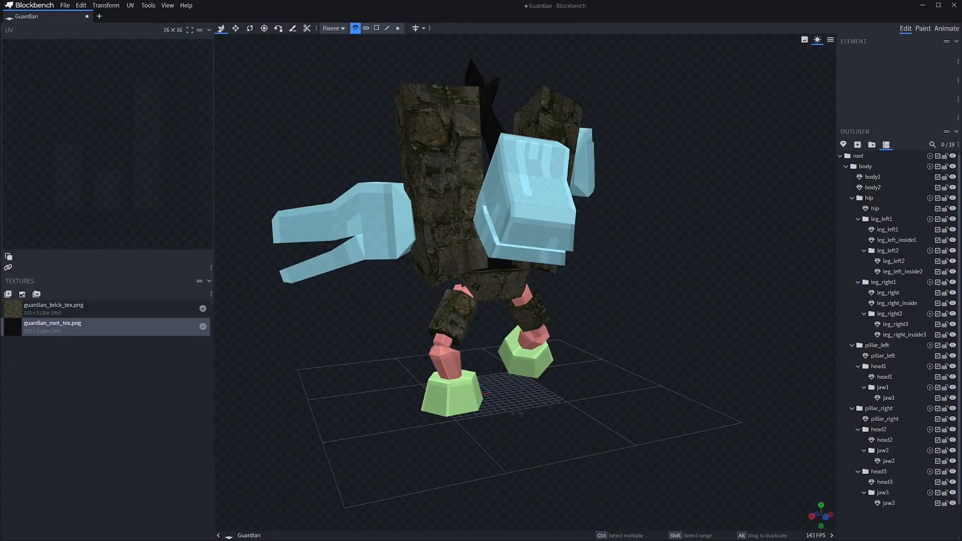
{"action": "left_click", "coordinate": [897, 240]}
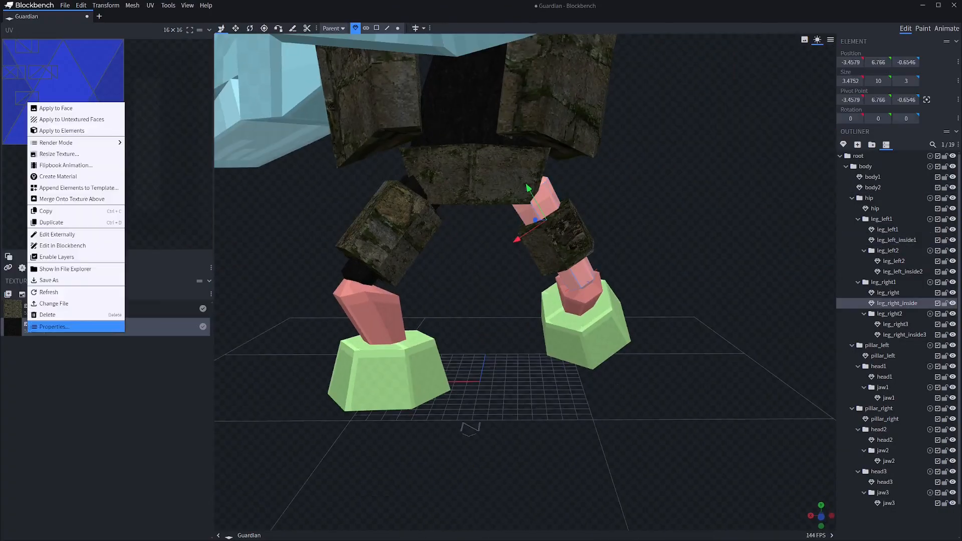
{"action": "left_click", "coordinate": [119, 53]}
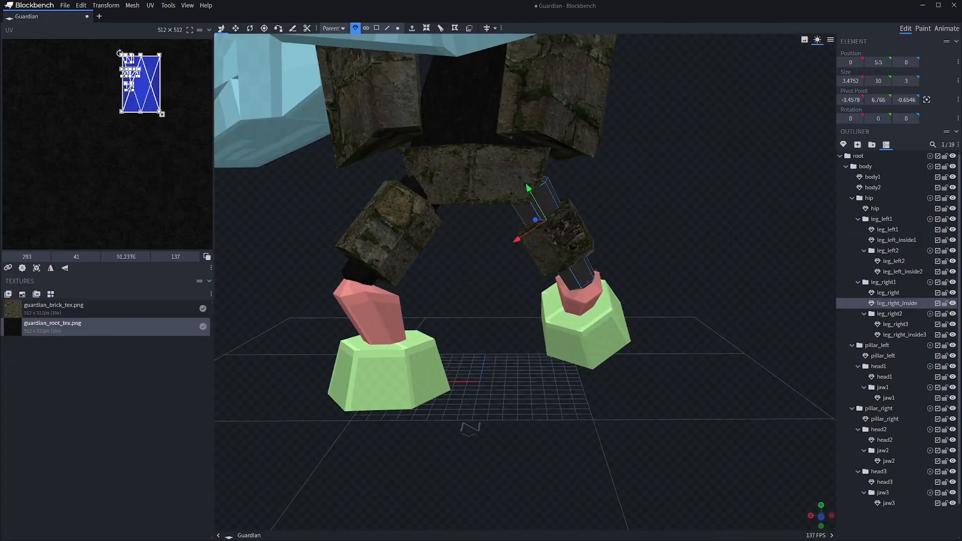
{"action": "right_click", "coordinate": [64, 324]}
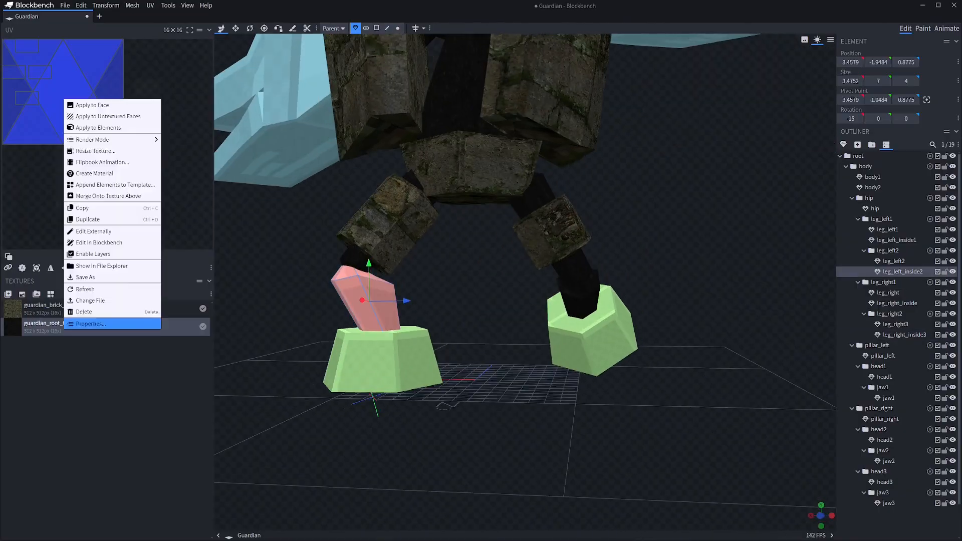
Apply guardian_brick_tex.png to the left foot mesh leg_left2 and adjust its UV mapping
{"action": "left_click", "coordinate": [54, 305]}
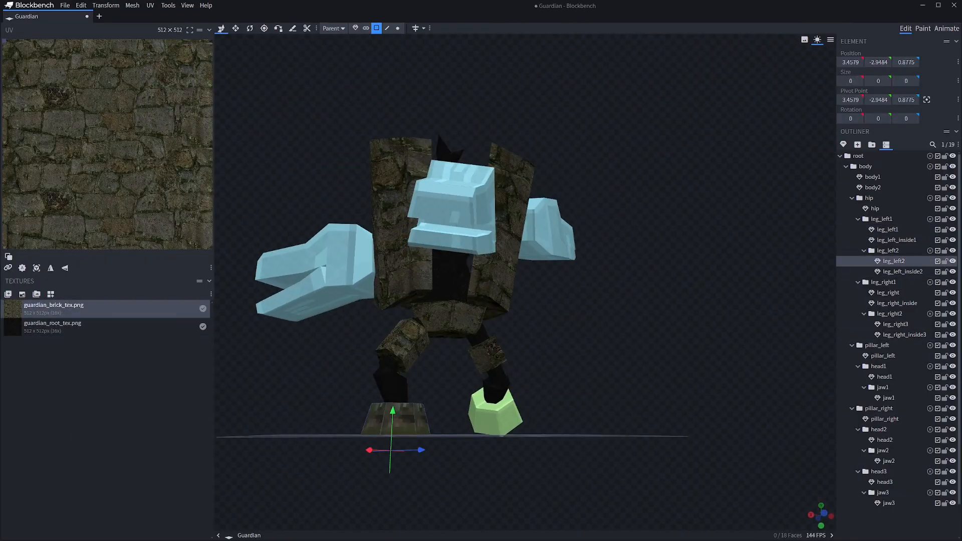
{"action": "right_click", "coordinate": [79, 145]}
{"action": "left_click", "coordinate": [125, 217]}
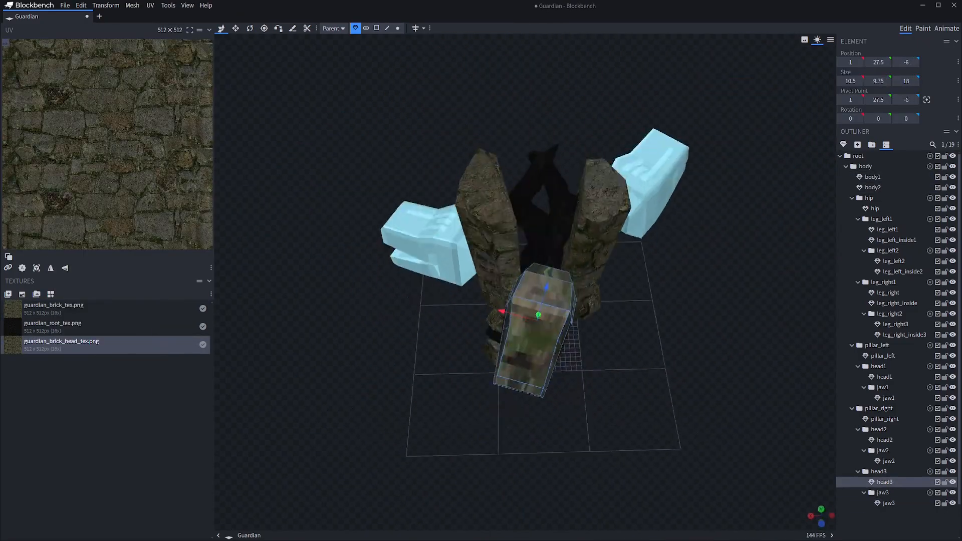
Select the faces of head3 and adjust their UV mapping on guardian_brick_head_tex.png
{"action": "left_click", "coordinate": [495, 261], "text": "shift"}
{"action": "left_click", "coordinate": [511, 252], "text": "shift"}
{"action": "right_click", "coordinate": [94, 162]}
{"action": "left_click", "coordinate": [125, 273]}
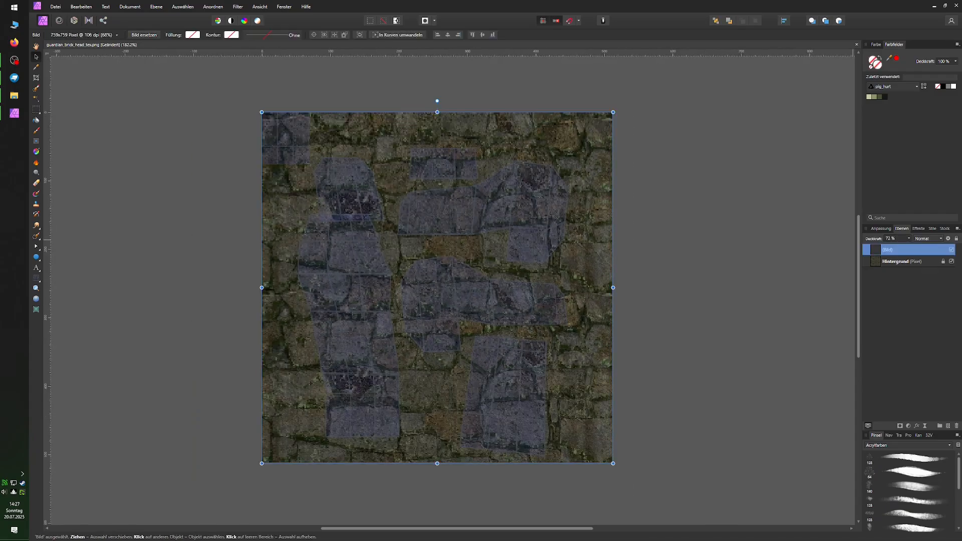
In Affinity Photo, trace the head's side shape in the UV overlay with the Pen tool as a closed curve
{"action": "right_click", "coordinate": [36, 247]}
{"action": "left_click", "coordinate": [60, 247]}
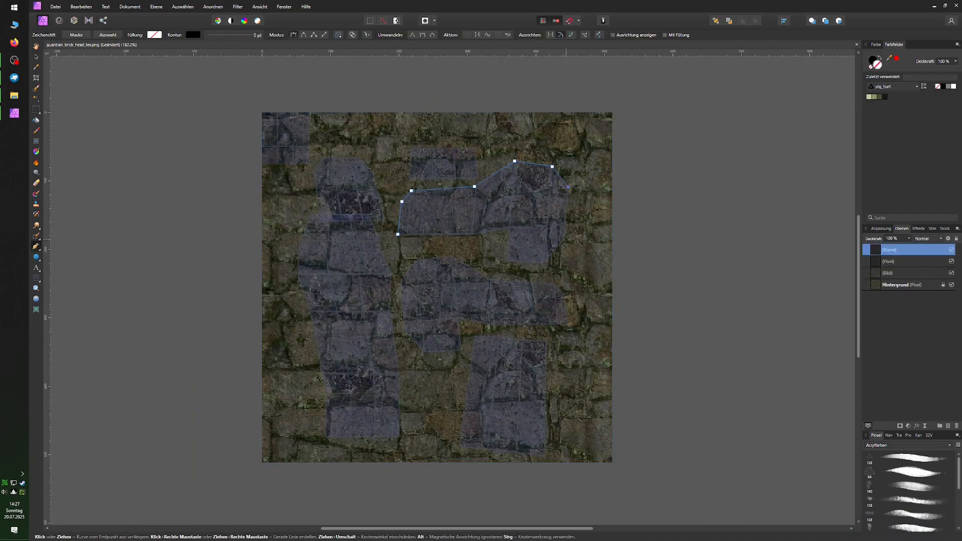
{"action": "left_click", "coordinate": [567, 238]}
{"action": "left_click", "coordinate": [544, 261]}
{"action": "left_click", "coordinate": [507, 261]}
{"action": "left_click", "coordinate": [509, 228]}
{"action": "left_click", "coordinate": [474, 234]}
{"action": "left_click", "coordinate": [398, 234]}
Give the traced head outline a 1 pt black stroke and delete the UV overlay's pixel layer
{"action": "left_click", "coordinate": [897, 261]}
{"action": "left_click", "coordinate": [951, 261]}
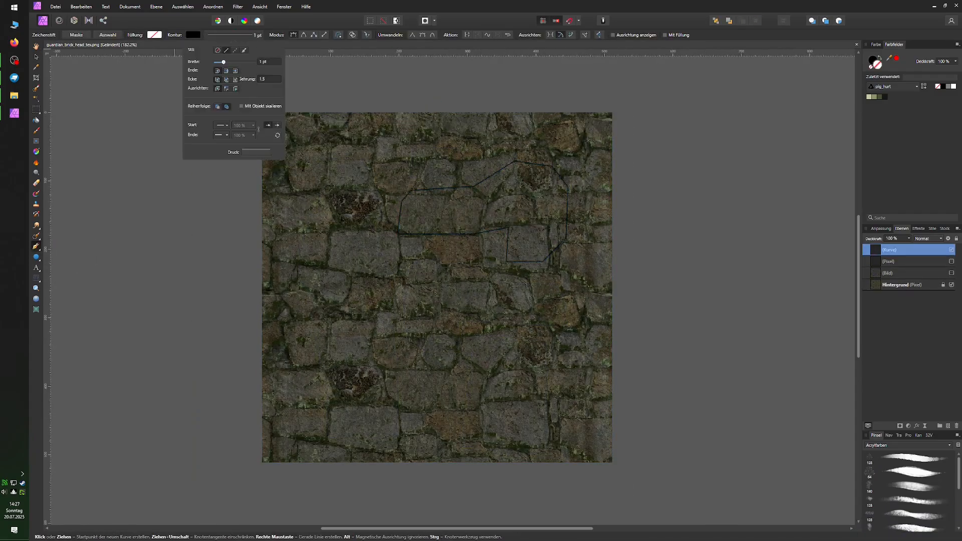
{"action": "left_click", "coordinate": [956, 239]}
{"action": "left_click", "coordinate": [897, 261]}
{"action": "key", "text": "Delete"}
Duplicate the brick background layer and hide the original
{"action": "left_click", "coordinate": [897, 273]}
{"action": "left_click", "coordinate": [956, 239]}
{"action": "left_click", "coordinate": [952, 284]}
{"action": "scroll", "coordinate": [480, 279], "scroll_direction": "up", "scroll_amount": 4}
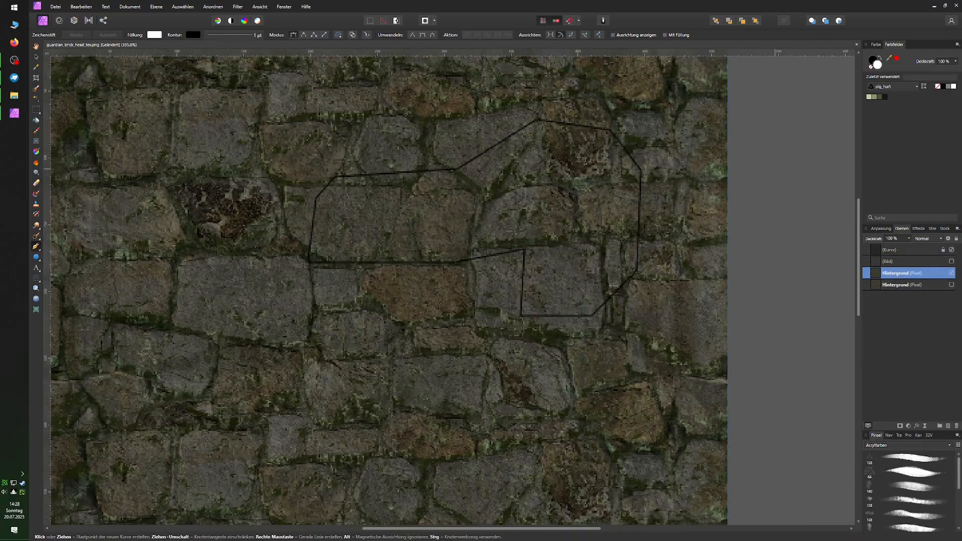
Burn a dark, elongated eye socket into the upper back part of the head outline
{"action": "middle_click_drag", "start_coordinate": [496, 175], "coordinate": [476, 230]}
{"action": "left_click", "coordinate": [37, 163]}
{"action": "left_click_drag", "start_coordinate": [516, 215], "coordinate": [549, 210]}
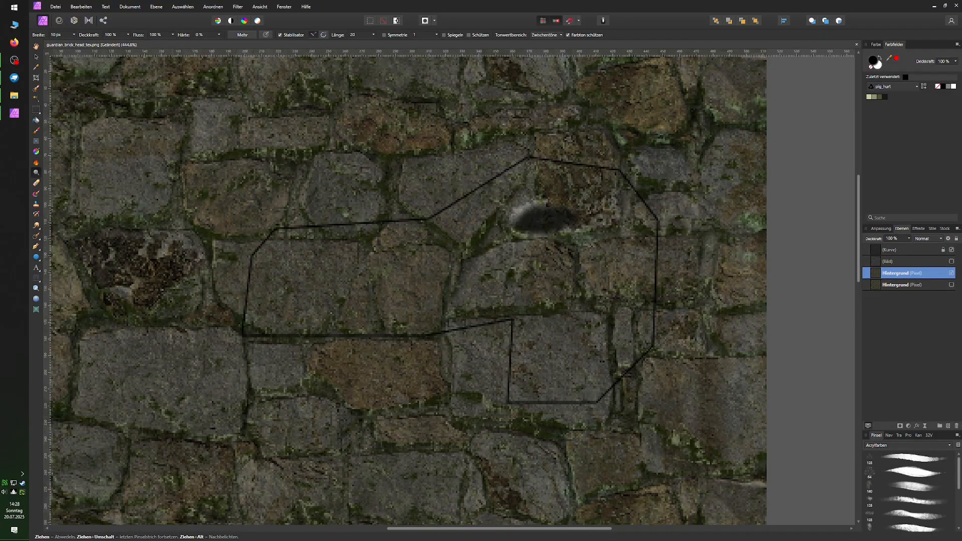
{"action": "scroll", "coordinate": [276, 134], "scroll_direction": "up", "scroll_amount": 1}
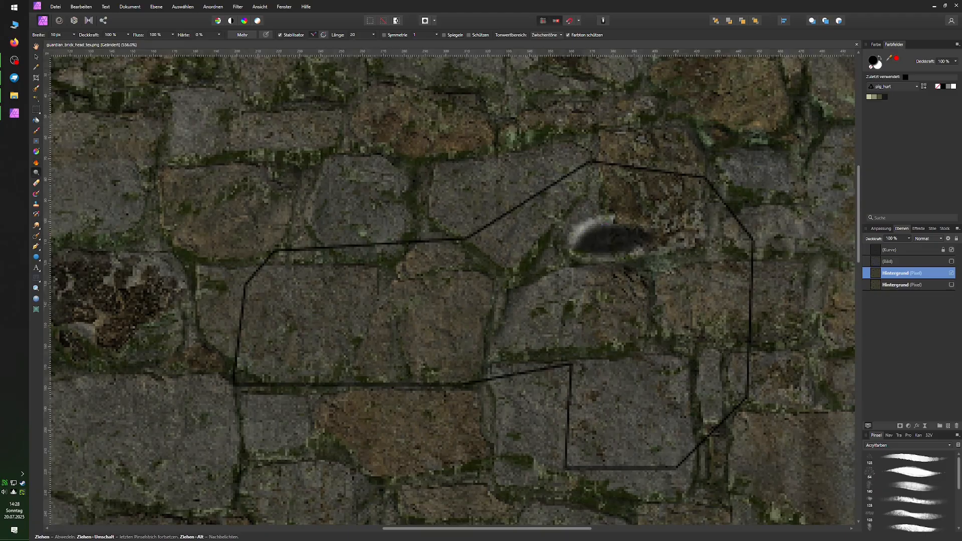
{"action": "scroll", "coordinate": [704, 222], "scroll_direction": "up", "scroll_amount": 2}
Dodge a light rim around the eye socket and deepen its inner shadow with the Burn tool
{"action": "left_click", "coordinate": [36, 163]}
{"action": "left_click", "coordinate": [36, 172]}
{"action": "scroll", "coordinate": [609, 253], "scroll_direction": "down", "scroll_amount": 8}
{"action": "scroll", "coordinate": [650, 226], "scroll_direction": "up", "scroll_amount": 8}
{"action": "left_click", "coordinate": [36, 163]}
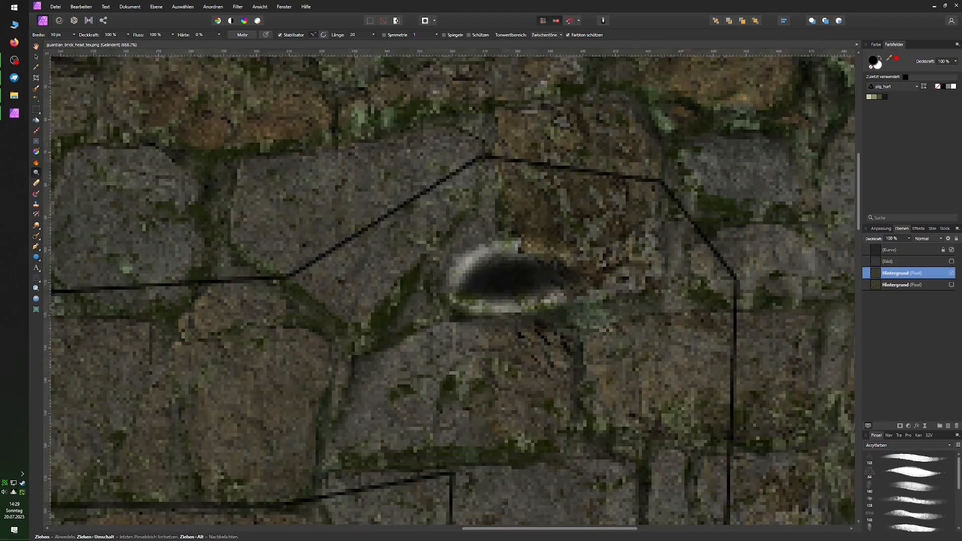
{"action": "left_click_drag", "start_coordinate": [473, 245], "coordinate": [463, 283]}
{"action": "scroll", "coordinate": [569, 294], "scroll_direction": "down", "scroll_amount": 3}
{"action": "scroll", "coordinate": [602, 302], "scroll_direction": "up", "scroll_amount": 1}
{"action": "left_click", "coordinate": [36, 172]}
{"action": "scroll", "coordinate": [503, 303], "scroll_direction": "down", "scroll_amount": 2}
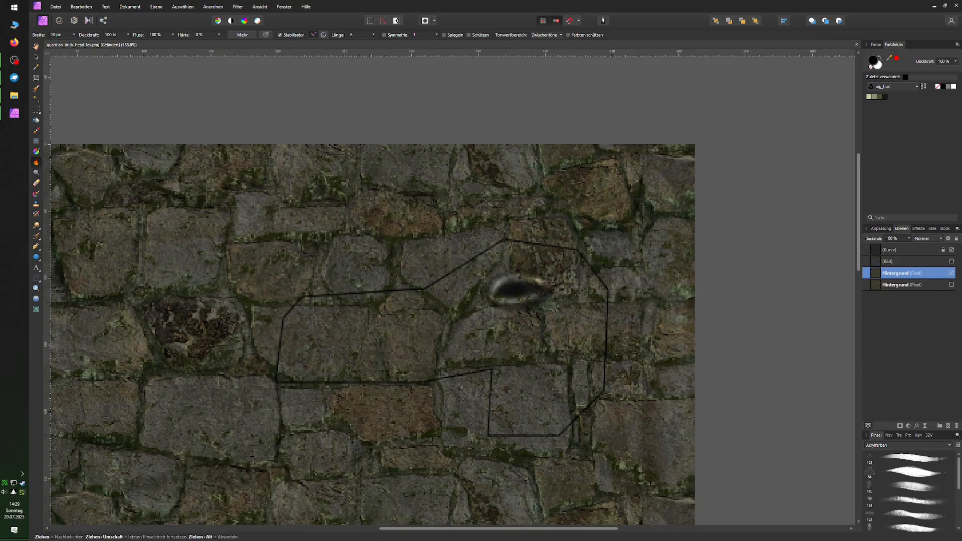
Shade a small round nostril with a light rim near the front of the snout
{"action": "scroll", "coordinate": [567, 320], "scroll_direction": "up", "scroll_amount": 2}
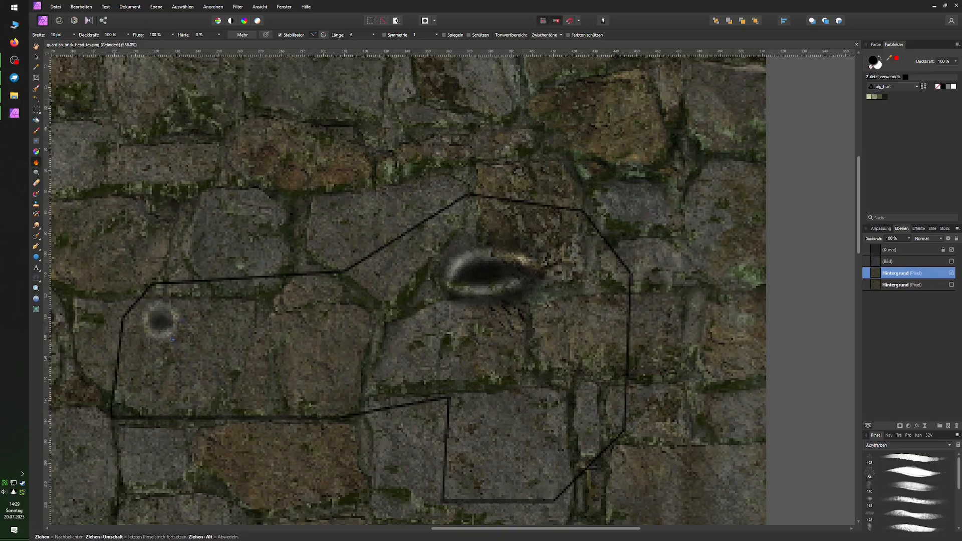
{"action": "scroll", "coordinate": [344, 301], "scroll_direction": "down", "scroll_amount": 1}
{"action": "scroll", "coordinate": [215, 326], "scroll_direction": "up", "scroll_amount": 2}
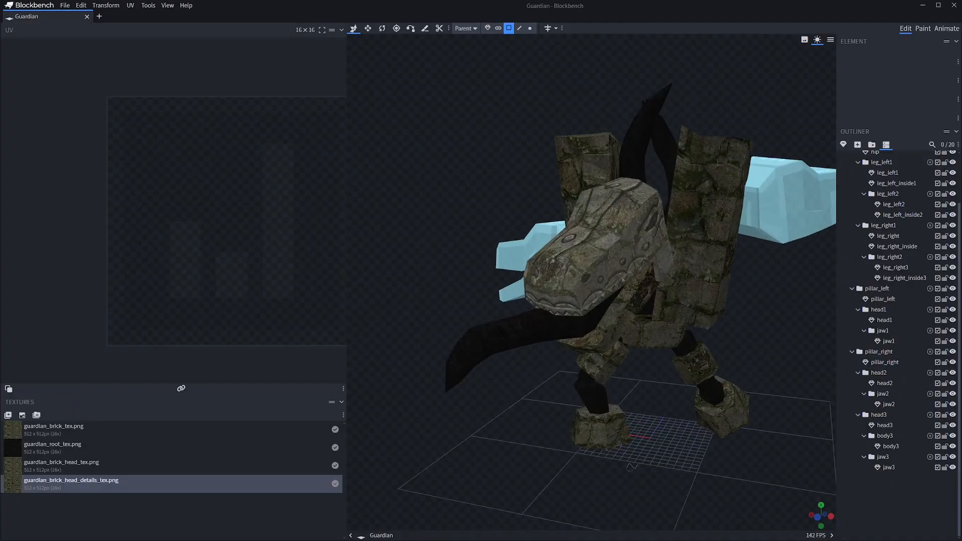
In Blockbench, examine the carved eye, nostril and teeth details on the textured head and jaw from several sides
{"action": "scroll", "coordinate": [591, 281], "scroll_direction": "up", "scroll_amount": 4}
{"action": "left_click_drag", "start_coordinate": [476, 150], "coordinate": [423, 151]}
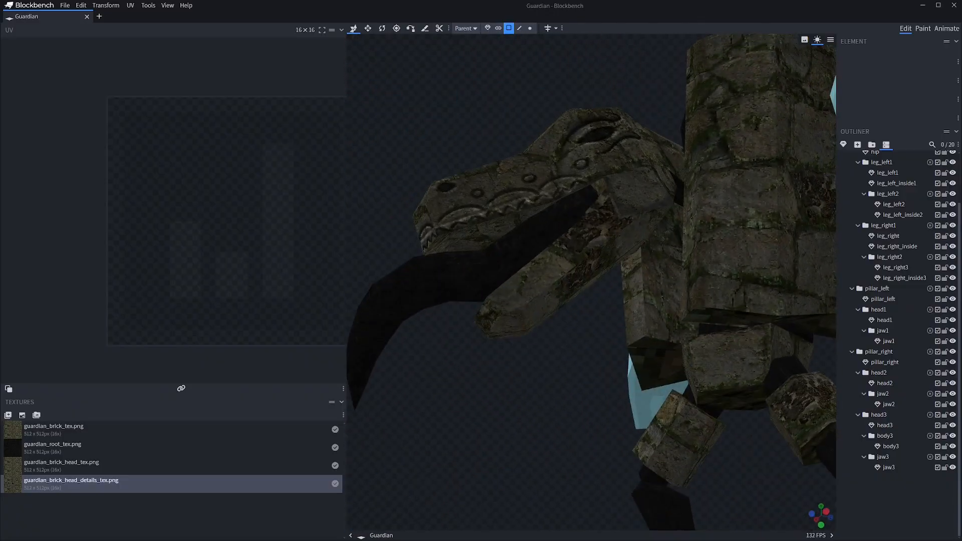
{"action": "left_click", "coordinate": [550, 268]}
{"action": "left_click_drag", "start_coordinate": [556, 325], "coordinate": [709, 390]}
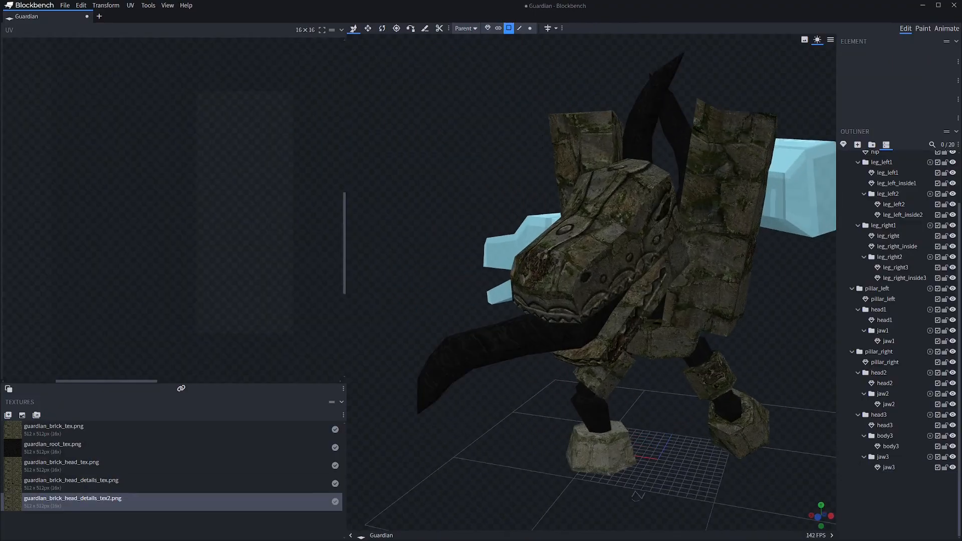
{"action": "left_click_drag", "start_coordinate": [576, 281], "coordinate": [623, 291]}
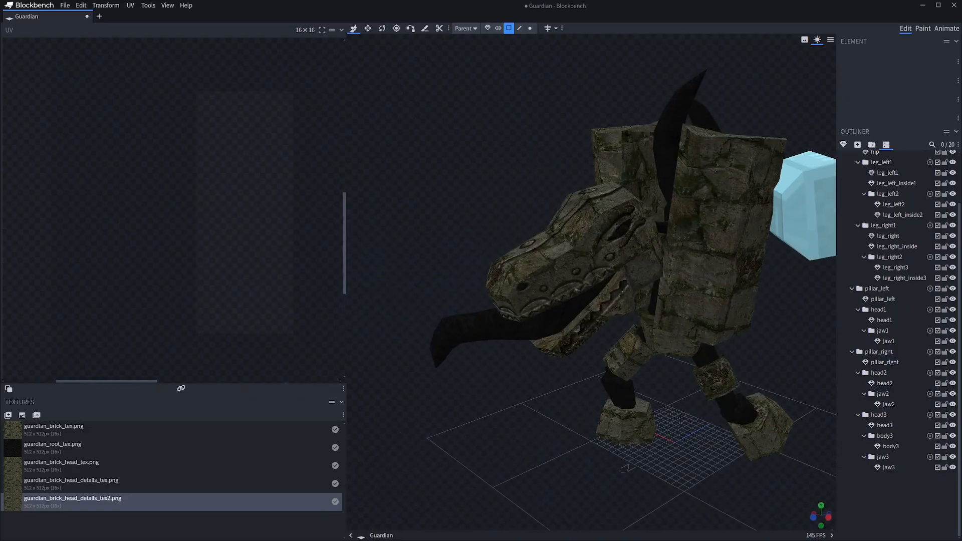
Delete the untextured head2 and head1 groups
{"action": "left_click", "coordinate": [879, 429]}
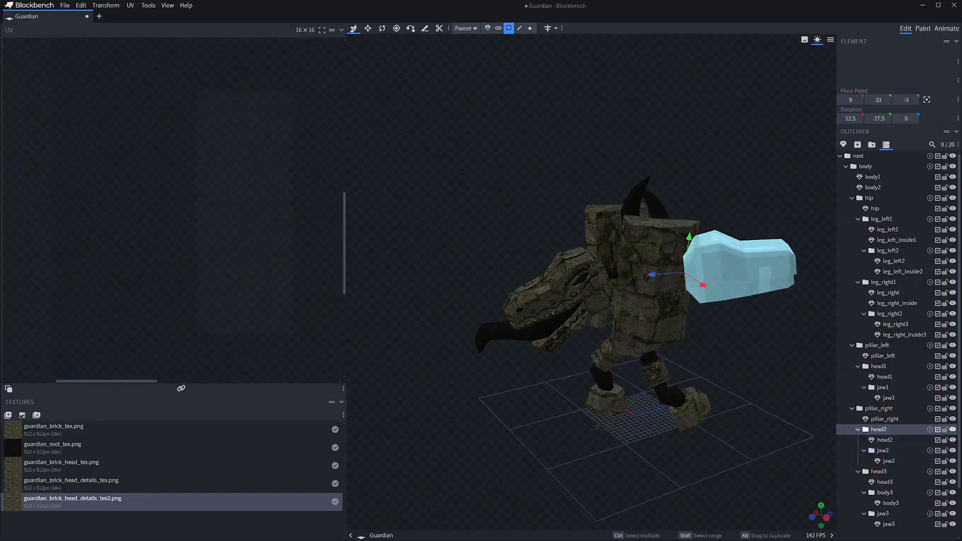
{"action": "key", "text": "Delete"}
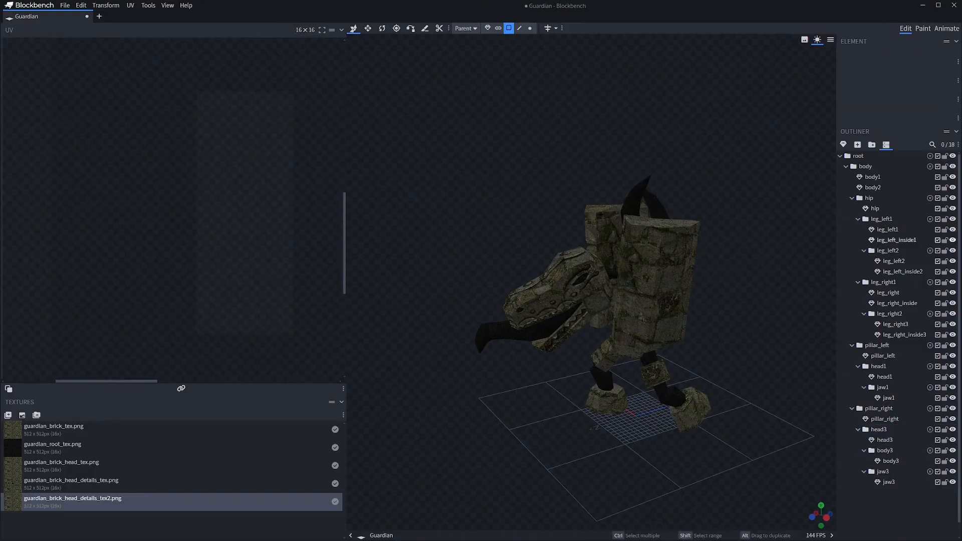
{"action": "left_click_drag", "start_coordinate": [526, 351], "coordinate": [692, 346]}
{"action": "left_click", "coordinate": [547, 290]}
{"action": "left_click", "coordinate": [878, 366]}
{"action": "key", "text": "Delete"}
Paste the copied textured head group under pillar_left, and rotate and move it to face outward beside the pillar
{"action": "left_click", "coordinate": [877, 346]}
{"action": "key", "text": "ctrl+v"}
{"action": "mouse_move", "coordinate": [526, 351]}
{"action": "left_mouse_down"}
{"action": "mouse_move", "coordinate": [702, 345]}
{"action": "mouse_move", "coordinate": [541, 346]}
{"action": "left_mouse_up"}
{"action": "left_click", "coordinate": [858, 366]}
{"action": "left_click", "coordinate": [878, 366]}
{"action": "key", "text": "r"}
{"action": "left_click_drag", "start_coordinate": [572, 288], "coordinate": [399, 219]}
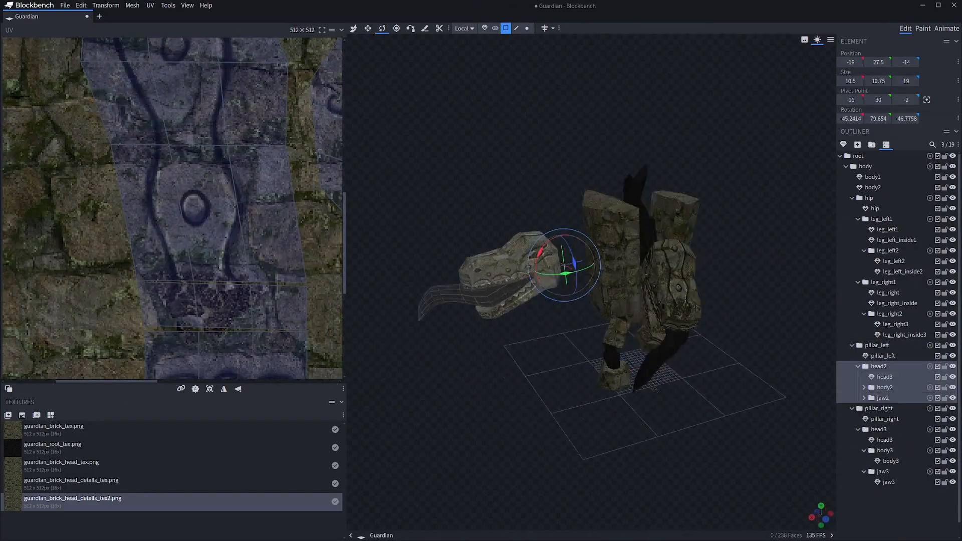
{"action": "left_click_drag", "start_coordinate": [501, 380], "coordinate": [666, 466]}
{"action": "key", "text": "v"}
{"action": "left_click_drag", "start_coordinate": [701, 426], "coordinate": [541, 345]}
Rotate the root tongue mesh body3 inside the pasted head2 group and reposition it
{"action": "left_click", "coordinate": [542, 346]}
{"action": "left_click", "coordinate": [479, 296]}
{"action": "key", "text": "r"}
{"action": "left_click_drag", "start_coordinate": [581, 298], "coordinate": [598, 250]}
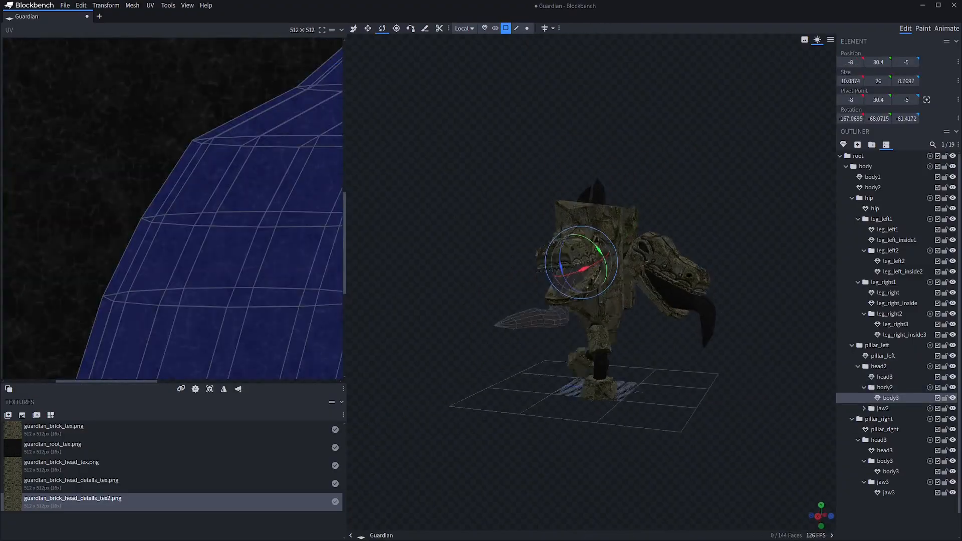
{"action": "key", "text": "v"}
{"action": "left_click_drag", "start_coordinate": [701, 426], "coordinate": [626, 410]}
Adjust the position and size of the root tongue in the head2 group to fit its mouth
{"action": "left_click", "coordinate": [885, 387]}
{"action": "key", "text": "r"}
{"action": "key", "text": "v"}
{"action": "left_click", "coordinate": [702, 130]}
{"action": "left_click", "coordinate": [518, 273]}
{"action": "key", "text": "s"}
{"action": "left_click", "coordinate": [701, 130]}
{"action": "left_click_drag", "start_coordinate": [501, 381], "coordinate": [602, 466]}
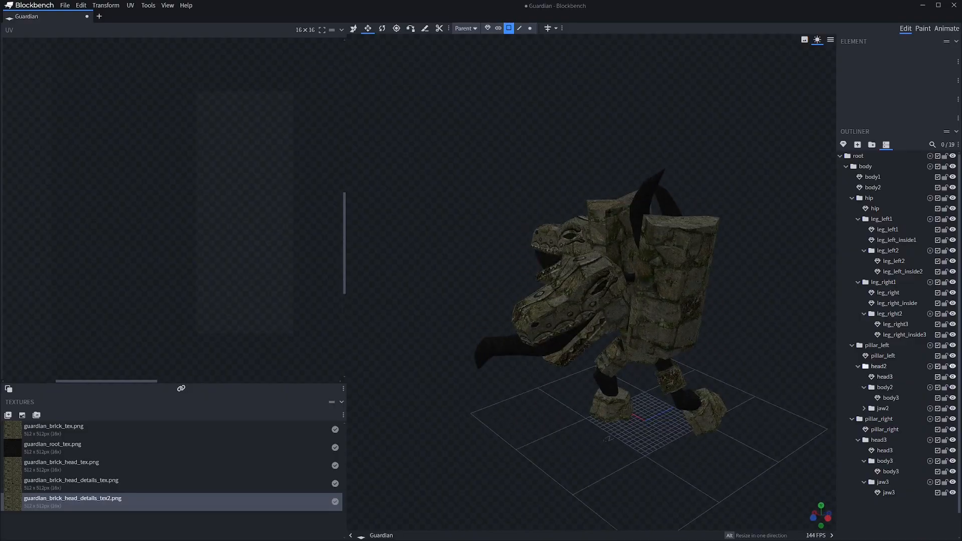
Duplicate the head2 group and move head2 across to the right pillar's side
{"action": "left_click", "coordinate": [879, 366]}
{"action": "left_click_drag", "start_coordinate": [701, 426], "coordinate": [541, 421]}
{"action": "left_click", "coordinate": [865, 167]}
{"action": "left_click", "coordinate": [869, 198]}
{"action": "left_click", "coordinate": [883, 282]}
{"action": "left_click", "coordinate": [877, 345]}
{"action": "key", "text": "ctrl+d"}
{"action": "left_click", "coordinate": [879, 366]}
{"action": "key", "text": "v"}
{"action": "left_click_drag", "start_coordinate": [702, 426], "coordinate": [627, 415]}
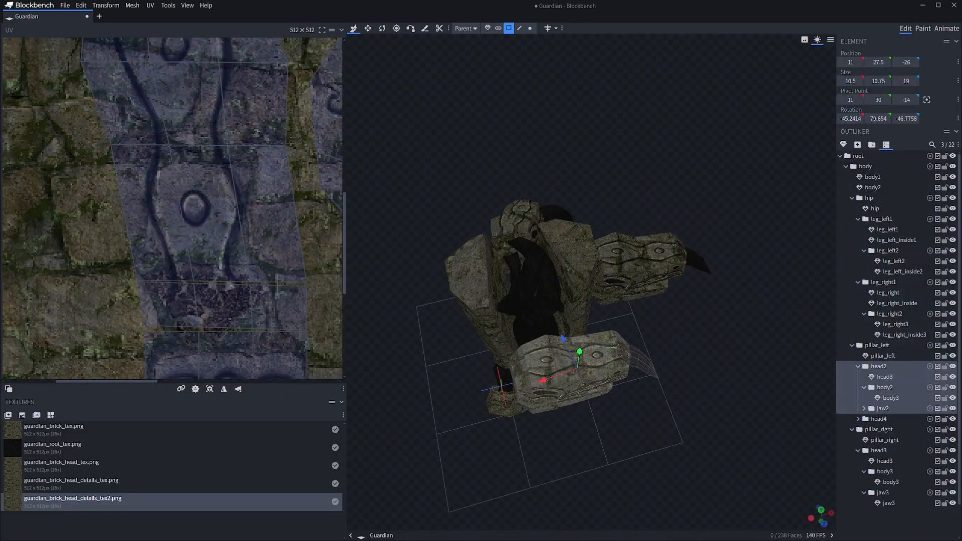
Nest the head2 group under pillar_right, and rotate and move it to face outward from the right pillar
{"action": "left_click_drag", "start_coordinate": [879, 366], "coordinate": [883, 430]}
{"action": "left_click_drag", "start_coordinate": [503, 416], "coordinate": [476, 370]}
{"action": "left_click_drag", "start_coordinate": [701, 426], "coordinate": [626, 401]}
{"action": "key", "text": "v"}
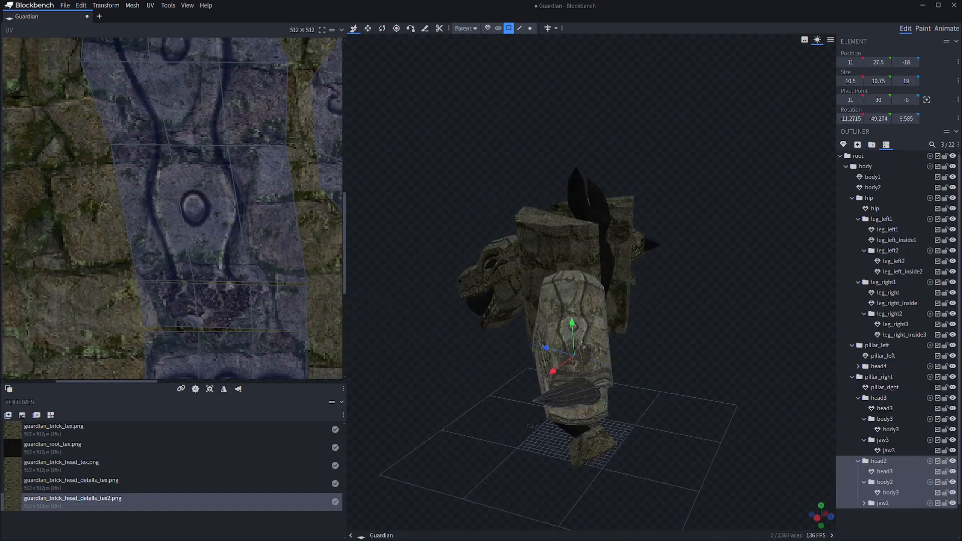
{"action": "left_click_drag", "start_coordinate": [543, 348], "coordinate": [466, 321]}
{"action": "left_click_drag", "start_coordinate": [652, 401], "coordinate": [626, 416]}
{"action": "left_click", "coordinate": [702, 426]}
Rotate and move the root tongue mesh body3 within the right pillar's head2 group
{"action": "left_click", "coordinate": [891, 492]}
{"action": "key", "text": "r"}
{"action": "left_click_drag", "start_coordinate": [702, 426], "coordinate": [576, 426]}
{"action": "key", "text": "v"}
{"action": "left_click_drag", "start_coordinate": [749, 271], "coordinate": [749, 300]}
Resize the right-side head's root tongue and fine-tune its position in the mouth
{"action": "scroll", "coordinate": [651, 301], "scroll_direction": "up", "scroll_amount": 3}
{"action": "left_click_drag", "start_coordinate": [726, 426], "coordinate": [752, 436]}
{"action": "key", "text": "s"}
{"action": "left_click_drag", "start_coordinate": [737, 321], "coordinate": [731, 345]}
{"action": "key", "text": "v"}
{"action": "mouse_move", "coordinate": [726, 426]}
{"action": "left_mouse_down"}
{"action": "mouse_move", "coordinate": [576, 401]}
{"action": "mouse_move", "coordinate": [652, 431]}
{"action": "mouse_move", "coordinate": [726, 434]}
{"action": "left_mouse_up"}
{"action": "scroll", "coordinate": [652, 300], "scroll_direction": "down", "scroll_amount": 4}
{"action": "left_click", "coordinate": [701, 425]}
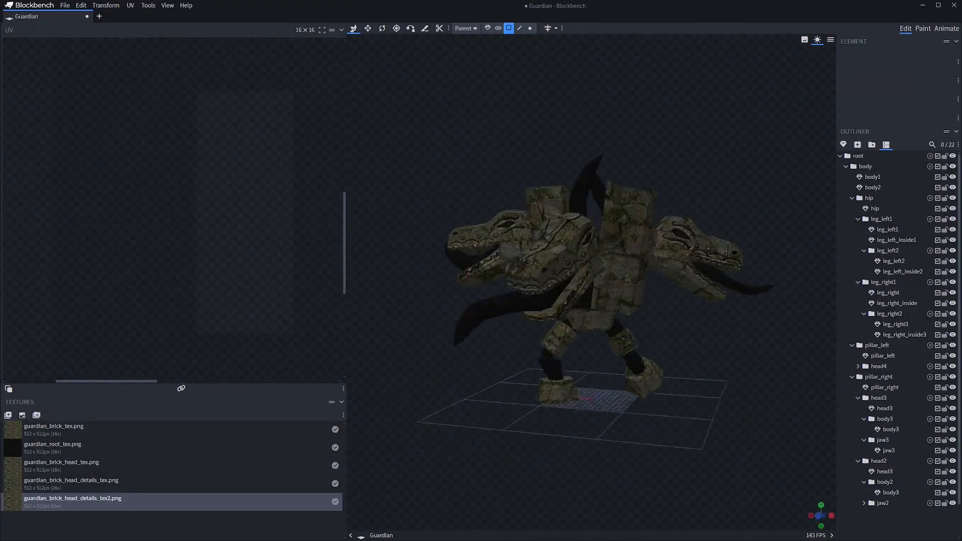
Reshape the right foot mesh leg_right3 by its corner vertices to give it an irregular stone form
{"action": "left_click_drag", "start_coordinate": [652, 431], "coordinate": [802, 431]}
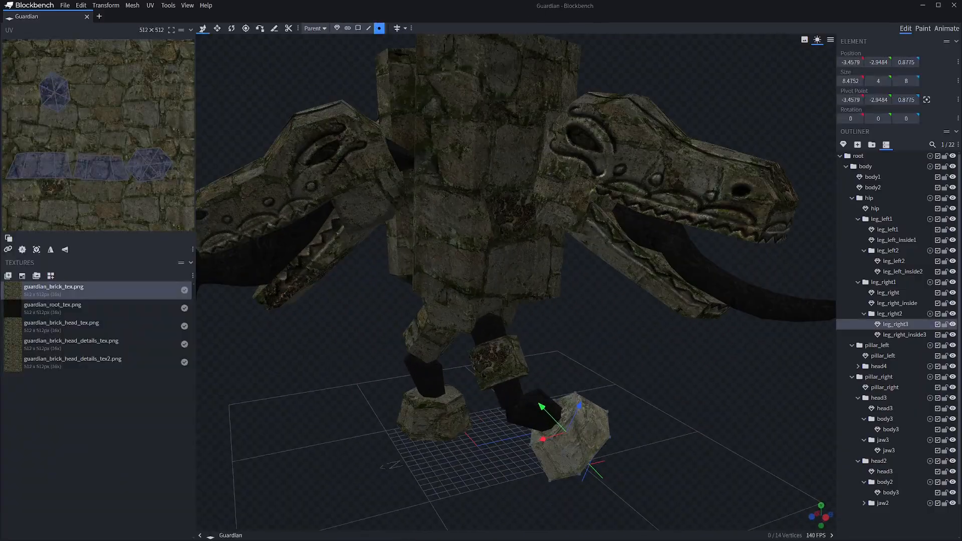
{"action": "left_click_drag", "start_coordinate": [501, 301], "coordinate": [571, 311]}
{"action": "left_click_drag", "start_coordinate": [651, 351], "coordinate": [526, 388]}
{"action": "left_click", "coordinate": [416, 439]}
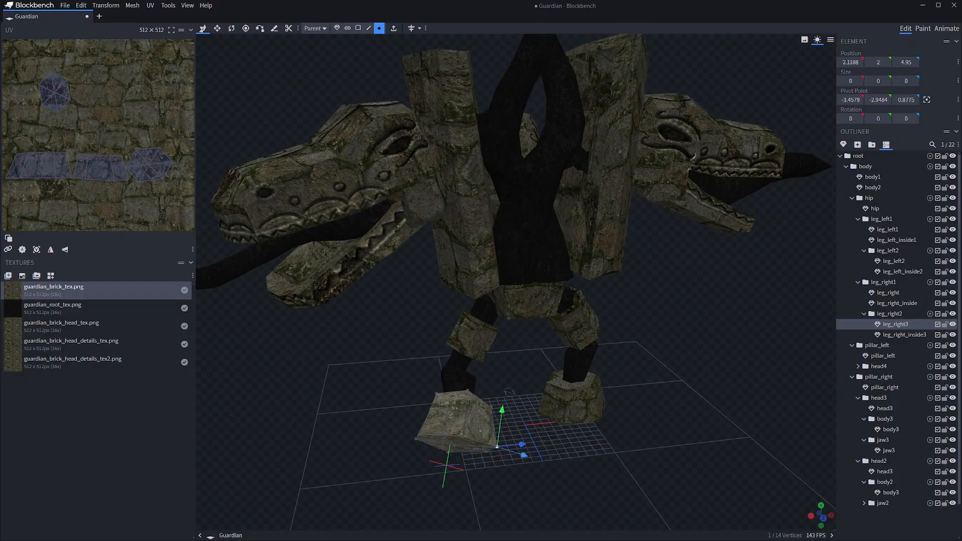
{"action": "left_click", "coordinate": [498, 348]}
{"action": "left_click_drag", "start_coordinate": [651, 390], "coordinate": [701, 406]}
Adjust the left leg's stone meshes, including the thigh mesh leg_left1, by their corner vertices for a more irregular form
{"action": "left_click", "coordinate": [601, 331]}
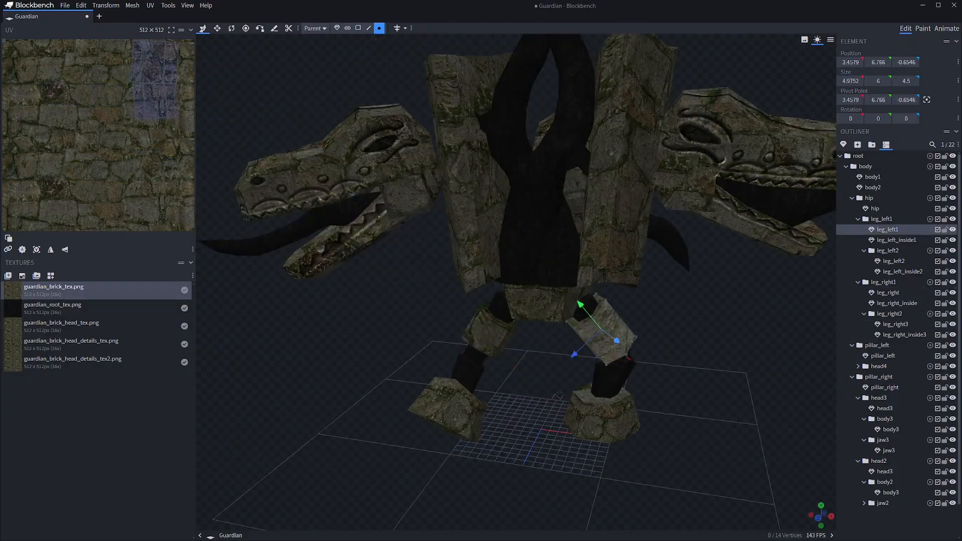
{"action": "left_click_drag", "start_coordinate": [701, 360], "coordinate": [611, 346]}
{"action": "left_click", "coordinate": [650, 355]}
{"action": "left_click", "coordinate": [420, 361]}
{"action": "left_click_drag", "start_coordinate": [701, 361], "coordinate": [576, 396]}
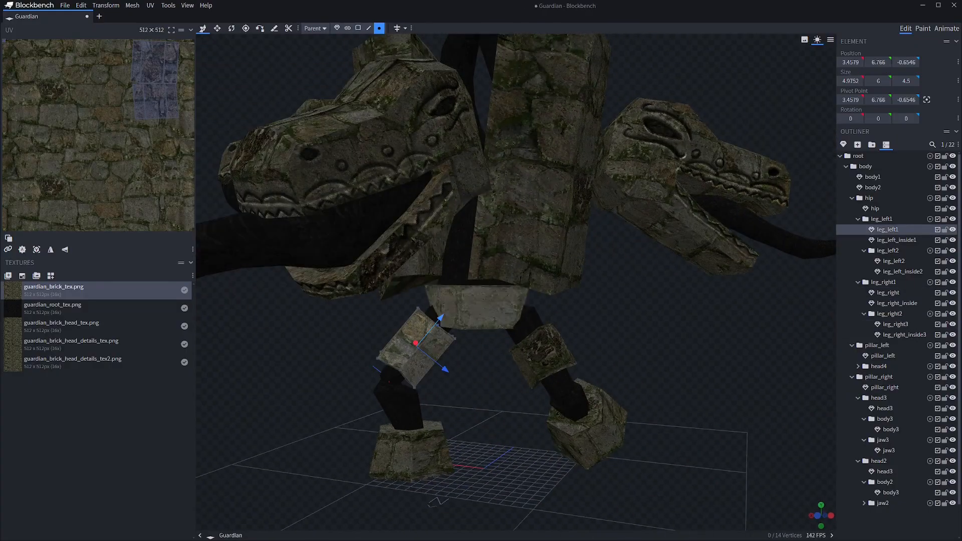
{"action": "scroll", "coordinate": [450, 361], "scroll_direction": "up", "scroll_amount": 3}
{"action": "left_click_drag", "start_coordinate": [481, 381], "coordinate": [450, 361]}
{"action": "scroll", "coordinate": [440, 360], "scroll_direction": "up", "scroll_amount": 3}
{"action": "left_click", "coordinate": [414, 358]}
{"action": "scroll", "coordinate": [441, 361], "scroll_direction": "down", "scroll_amount": 8}
{"action": "left_click", "coordinate": [436, 455]}
{"action": "left_click", "coordinate": [457, 425]}
{"action": "mouse_move", "coordinate": [592, 431]}
{"action": "left_mouse_down"}
{"action": "mouse_move", "coordinate": [666, 416]}
{"action": "mouse_move", "coordinate": [581, 426]}
{"action": "left_mouse_up"}
{"action": "left_click_drag", "start_coordinate": [468, 394], "coordinate": [468, 381]}
Check the reshaped legs from all sides and save the Guardian project
{"action": "left_click_drag", "start_coordinate": [676, 401], "coordinate": [531, 406]}
{"action": "scroll", "coordinate": [531, 406], "scroll_direction": "down", "scroll_amount": 5}
{"action": "left_click", "coordinate": [652, 381]}
{"action": "left_click_drag", "start_coordinate": [651, 380], "coordinate": [562, 371]}
{"action": "left_click", "coordinate": [471, 223]}
{"action": "left_click", "coordinate": [691, 351]}
{"action": "left_click_drag", "start_coordinate": [691, 351], "coordinate": [751, 350]}
{"action": "key", "text": "ctrl+s"}
Rotate the leg_right1 group and its lower leg_right2 group to bring the right leg into a straighter standing pose
{"action": "left_click_drag", "start_coordinate": [601, 380], "coordinate": [666, 331]}
{"action": "left_click", "coordinate": [883, 215]}
{"action": "key", "text": "r"}
{"action": "left_click_drag", "start_coordinate": [530, 315], "coordinate": [524, 305]}
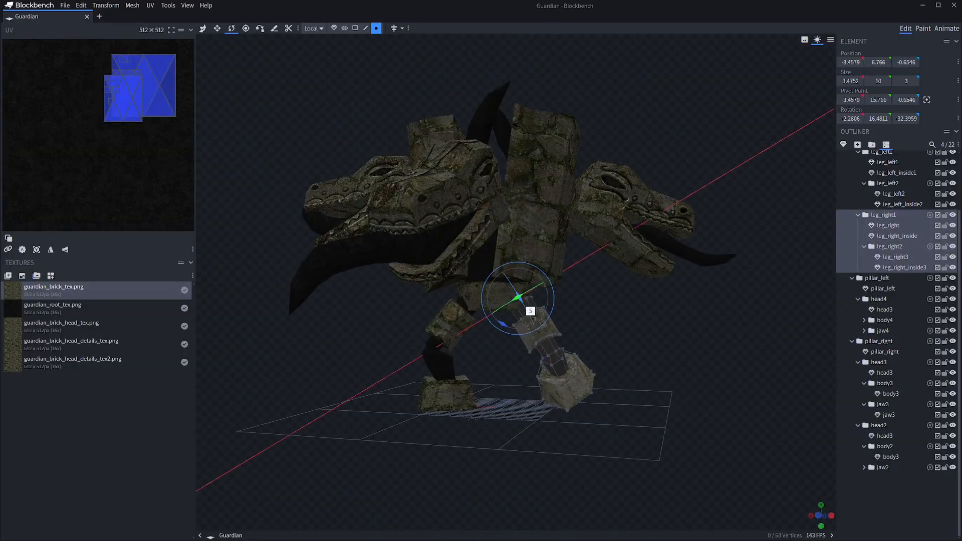
{"action": "left_click_drag", "start_coordinate": [559, 275], "coordinate": [567, 281]}
{"action": "left_click_drag", "start_coordinate": [667, 341], "coordinate": [591, 386]}
{"action": "left_click", "coordinate": [890, 247]}
{"action": "left_click", "coordinate": [651, 340]}
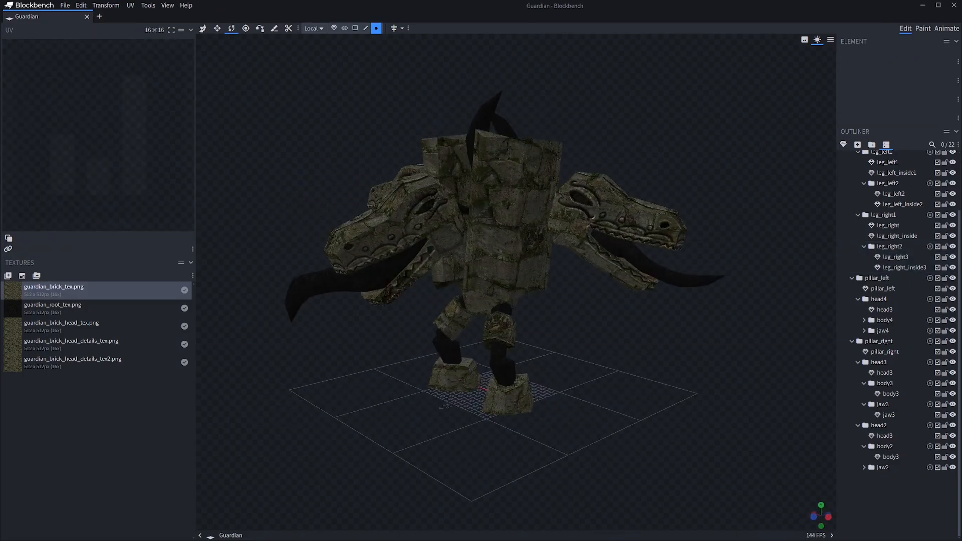
Switch to Animate mode and examine which bones belong to the body, hip and pillar_left groups
{"action": "left_click", "coordinate": [947, 29]}
{"action": "scroll", "coordinate": [626, 251], "scroll_direction": "up", "scroll_amount": 2}
{"action": "left_click_drag", "start_coordinate": [626, 281], "coordinate": [676, 226]}
{"action": "left_click", "coordinate": [846, 121]}
{"action": "left_click", "coordinate": [842, 110]}
{"action": "left_click_drag", "start_coordinate": [651, 270], "coordinate": [616, 265]}
{"action": "left_click", "coordinate": [845, 120]}
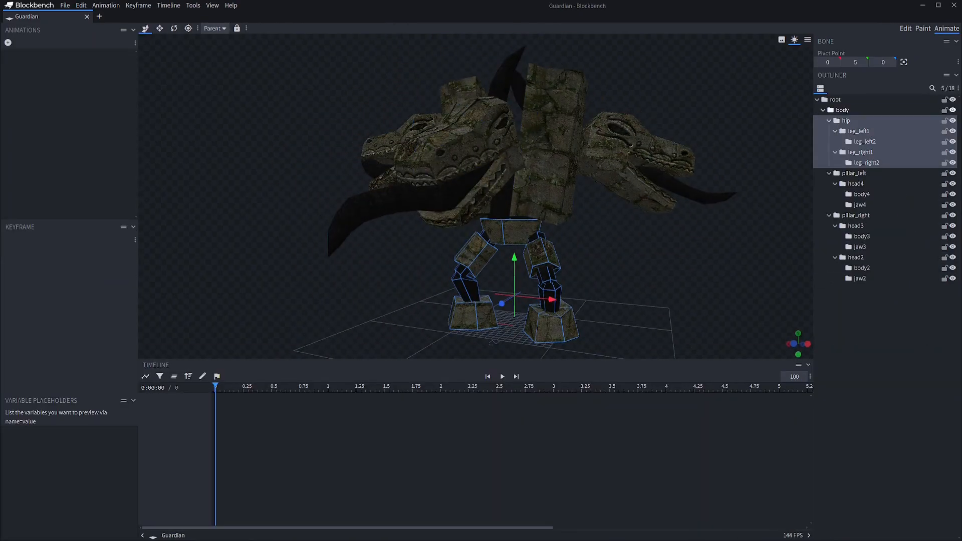
{"action": "left_click", "coordinate": [854, 173]}
{"action": "left_click", "coordinate": [845, 121]}
In Edit mode, move the hip group out of body to sit directly under root, and turn its Y rotation to 0
{"action": "left_click", "coordinate": [905, 28]}
{"action": "left_click_drag", "start_coordinate": [863, 198], "coordinate": [858, 156]}
{"action": "left_click_drag", "start_coordinate": [701, 361], "coordinate": [677, 380]}
{"action": "left_click_drag", "start_coordinate": [557, 415], "coordinate": [470, 361]}
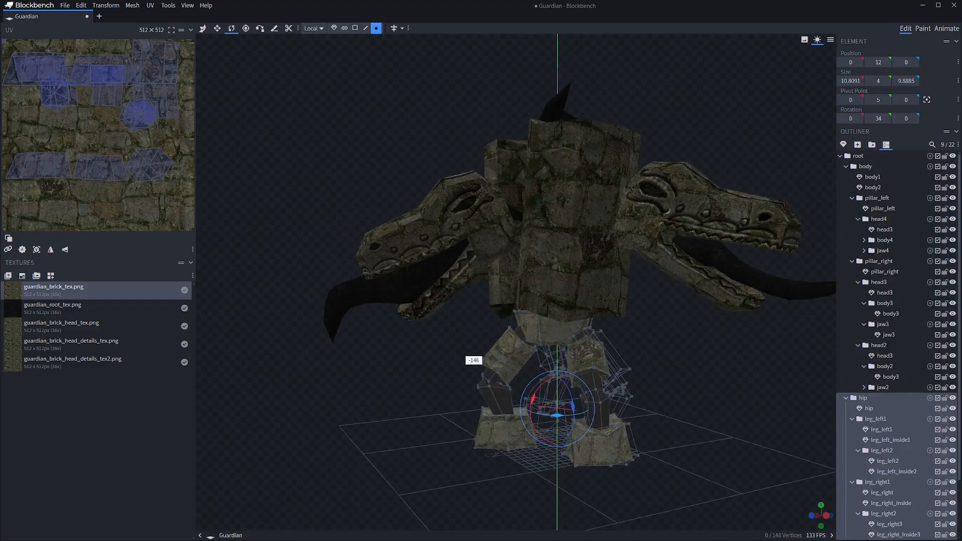
{"action": "left_click_drag", "start_coordinate": [661, 361], "coordinate": [591, 368]}
{"action": "left_click_drag", "start_coordinate": [557, 416], "coordinate": [502, 401]}
{"action": "left_click_drag", "start_coordinate": [676, 351], "coordinate": [602, 370]}
{"action": "left_click", "coordinate": [846, 398]}
{"action": "left_click", "coordinate": [845, 167]}
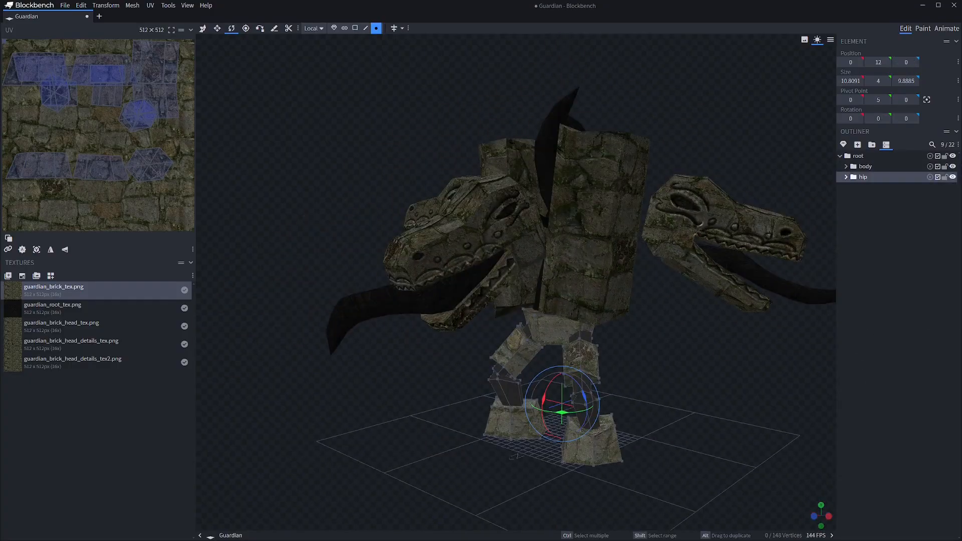
Save the project and create a new animation named idle in Animate mode
{"action": "key", "text": "ctrl+s"}
{"action": "left_click", "coordinate": [946, 28]}
{"action": "left_click", "coordinate": [843, 110]}
{"action": "left_click", "coordinate": [8, 43]}
{"action": "type", "text": "idle"}
{"action": "key", "text": "Return"}
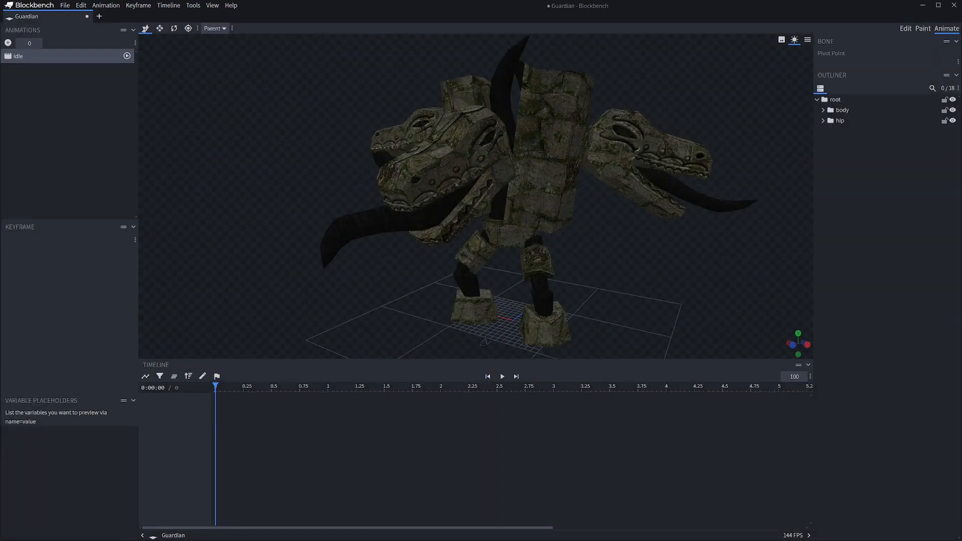
Add a rotation keyframe for the body bone at 0 s and move the playhead to 0.5 s
{"action": "left_click", "coordinate": [843, 110]}
{"action": "mouse_move", "coordinate": [676, 301]}
{"action": "left_mouse_down"}
{"action": "mouse_move", "coordinate": [654, 301]}
{"action": "mouse_move", "coordinate": [689, 293]}
{"action": "left_mouse_up"}
{"action": "left_click", "coordinate": [207, 406]}
{"action": "left_click", "coordinate": [271, 386]}
In Edit mode, raise the pivot points of the body and hip groups, placing the body's pivot at Y 18
{"action": "left_click", "coordinate": [906, 29]}
{"action": "left_click_drag", "start_coordinate": [676, 351], "coordinate": [646, 369]}
{"action": "left_click", "coordinate": [246, 29]}
{"action": "left_click_drag", "start_coordinate": [573, 398], "coordinate": [573, 283]}
{"action": "left_click_drag", "start_coordinate": [677, 361], "coordinate": [752, 355]}
{"action": "left_click", "coordinate": [862, 177]}
{"action": "left_click_drag", "start_coordinate": [477, 396], "coordinate": [476, 281]}
{"action": "left_click_drag", "start_coordinate": [676, 361], "coordinate": [752, 350]}
{"action": "left_click", "coordinate": [865, 167]}
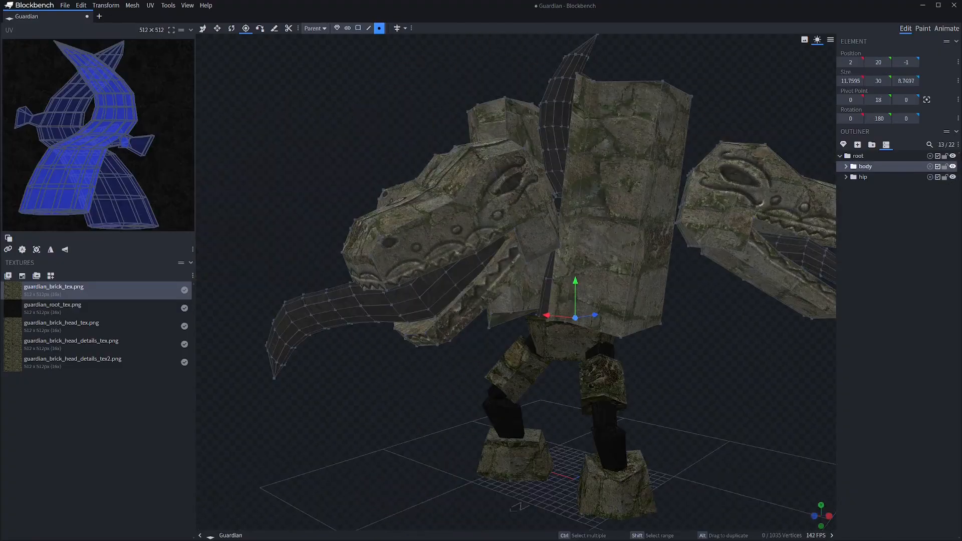
Tilt the body bone to 5 degrees on X at 0.5 s in the idle animation
{"action": "left_click", "coordinate": [946, 29]}
{"action": "left_click_drag", "start_coordinate": [676, 301], "coordinate": [742, 301]}
{"action": "left_click_drag", "start_coordinate": [511, 232], "coordinate": [511, 216]}
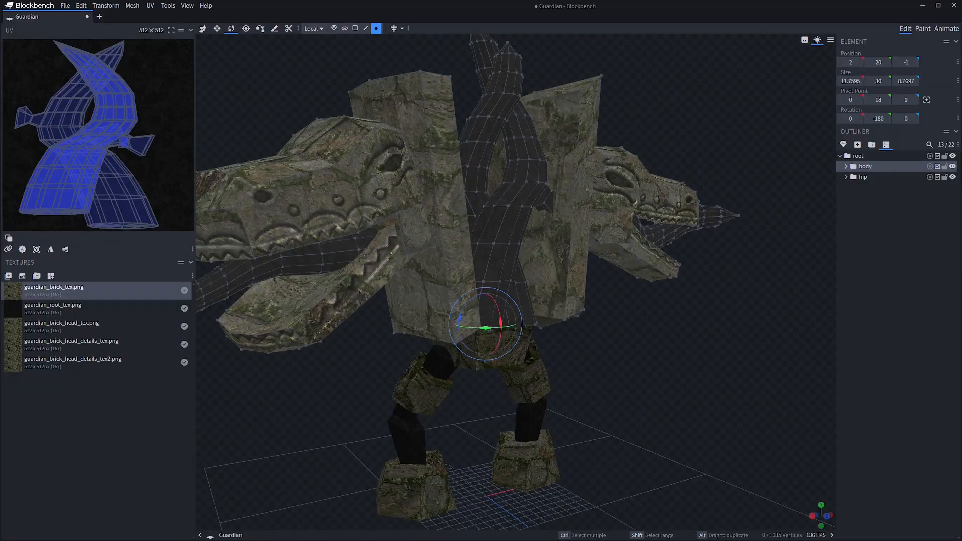
In Edit mode, lower a vertex at the base of the body2 root mesh to Y -3, extending it toward the hip
{"action": "left_click_drag", "start_coordinate": [677, 361], "coordinate": [641, 356]}
{"action": "left_click", "coordinate": [461, 151]}
{"action": "left_click_drag", "start_coordinate": [483, 285], "coordinate": [481, 302]}
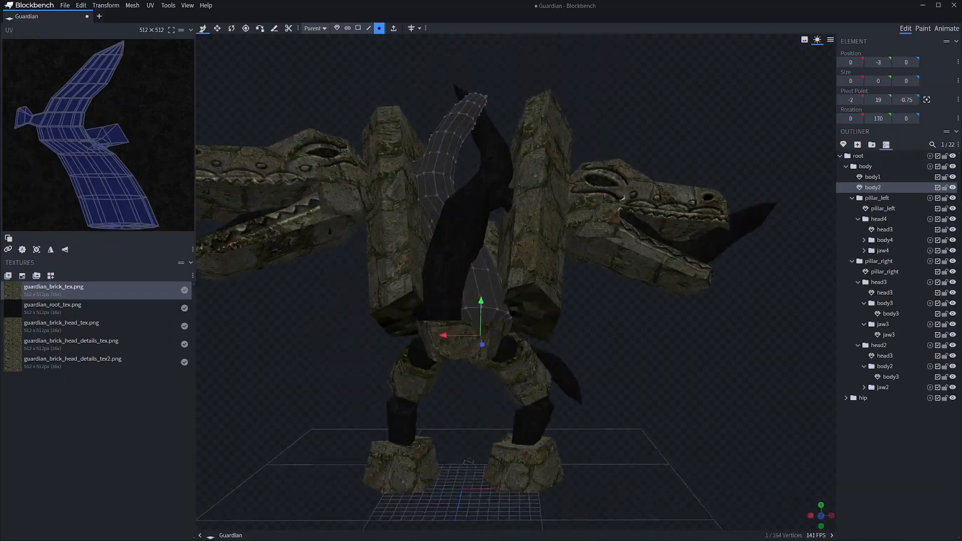
{"action": "left_click", "coordinate": [676, 360]}
{"action": "left_click_drag", "start_coordinate": [676, 361], "coordinate": [731, 351]}
Set the idle animation's length to 2 seconds, with body rotation keyframes at 0, 1 and 2 s
{"action": "left_click", "coordinate": [865, 167]}
{"action": "key", "text": "r"}
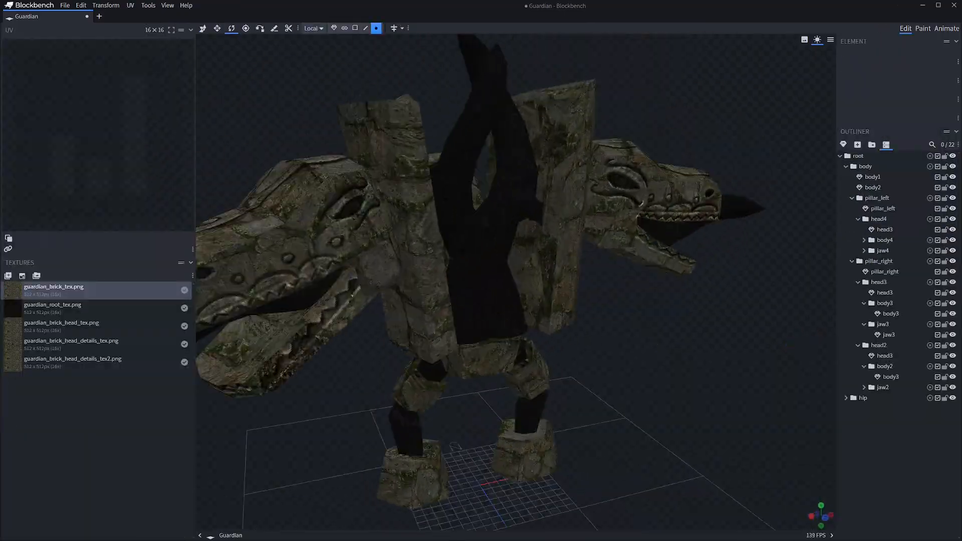
{"action": "mouse_move", "coordinate": [676, 361]}
{"action": "left_mouse_down"}
{"action": "mouse_move", "coordinate": [451, 360]}
{"action": "mouse_move", "coordinate": [551, 350]}
{"action": "mouse_move", "coordinate": [611, 371]}
{"action": "mouse_move", "coordinate": [676, 361]}
{"action": "left_mouse_up"}
{"action": "left_click", "coordinate": [865, 166]}
{"action": "key", "text": "v"}
{"action": "left_click", "coordinate": [865, 166]}
{"action": "key", "text": "r"}
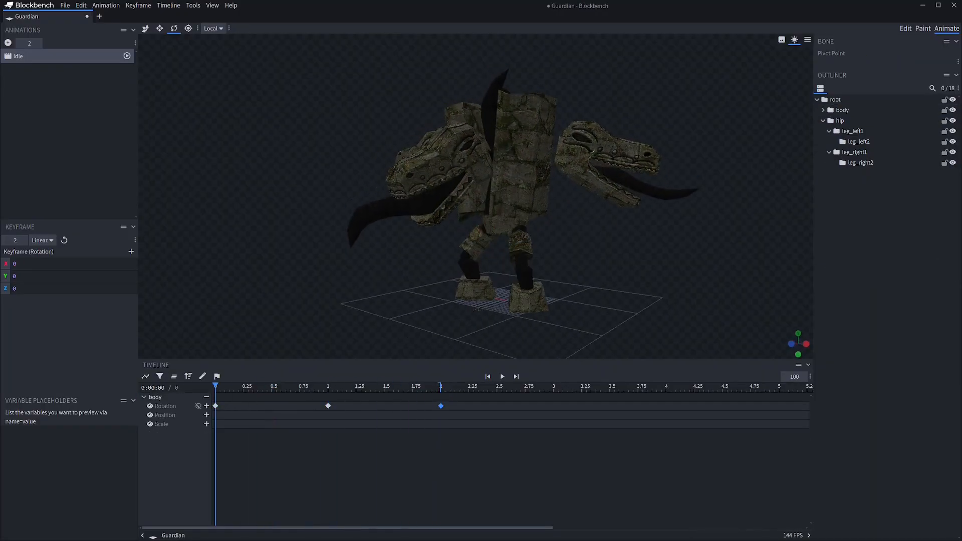
Bring the head and hip bones into the timeline and keyframe head3's rotation at 0, 1, 1.5 and 2 s
{"action": "left_click", "coordinate": [823, 110]}
{"action": "left_click", "coordinate": [840, 236]}
{"action": "left_click", "coordinate": [857, 132]}
{"action": "left_click", "coordinate": [856, 205]}
{"action": "left_click", "coordinate": [856, 174]}
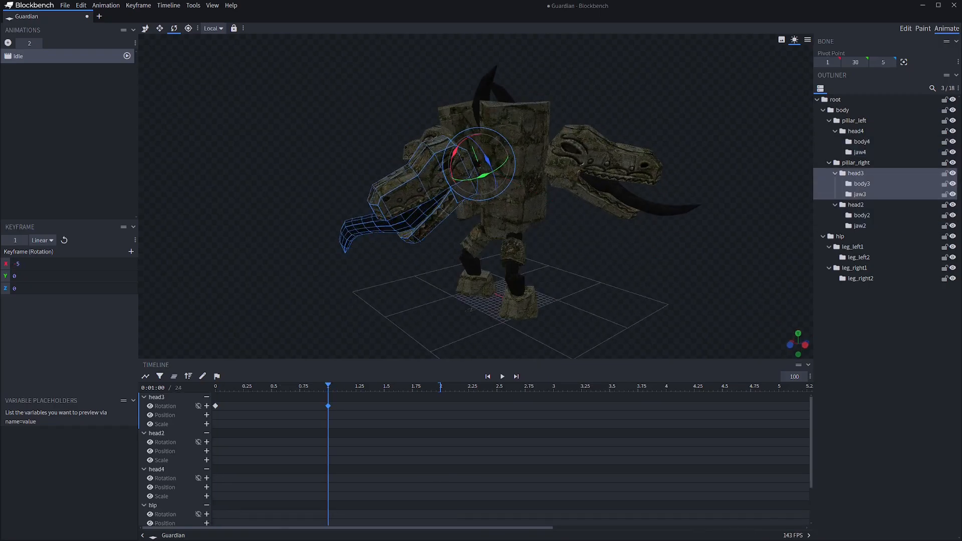
{"action": "key", "text": "space"}
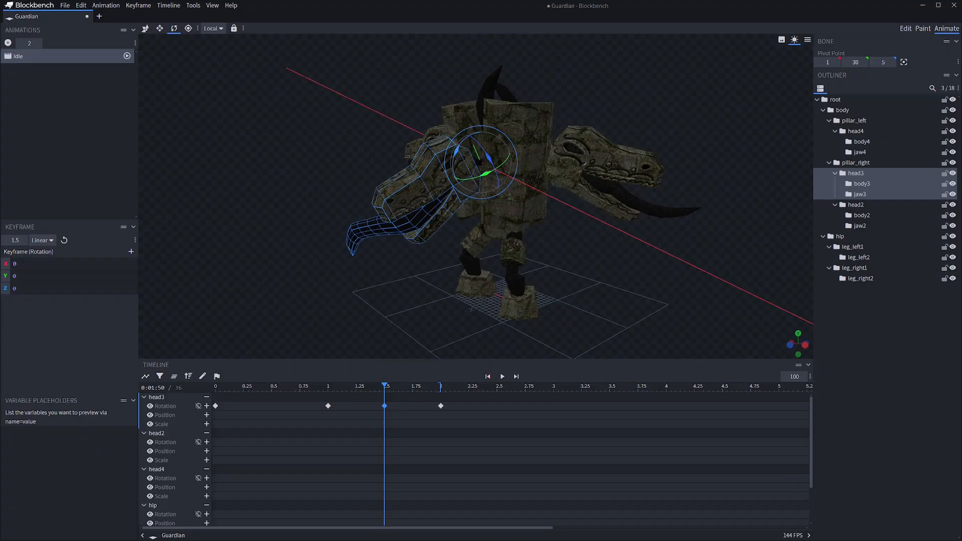
Rotate head3 slightly at 1.5 s and play the animation with all four rotation keyframes set to Smooth interpolation
{"action": "key", "text": "space"}
{"action": "left_click_drag", "start_coordinate": [456, 150], "coordinate": [456, 150]}
{"action": "left_click", "coordinate": [856, 173]}
{"action": "key", "text": "space"}
{"action": "left_click", "coordinate": [856, 173]}
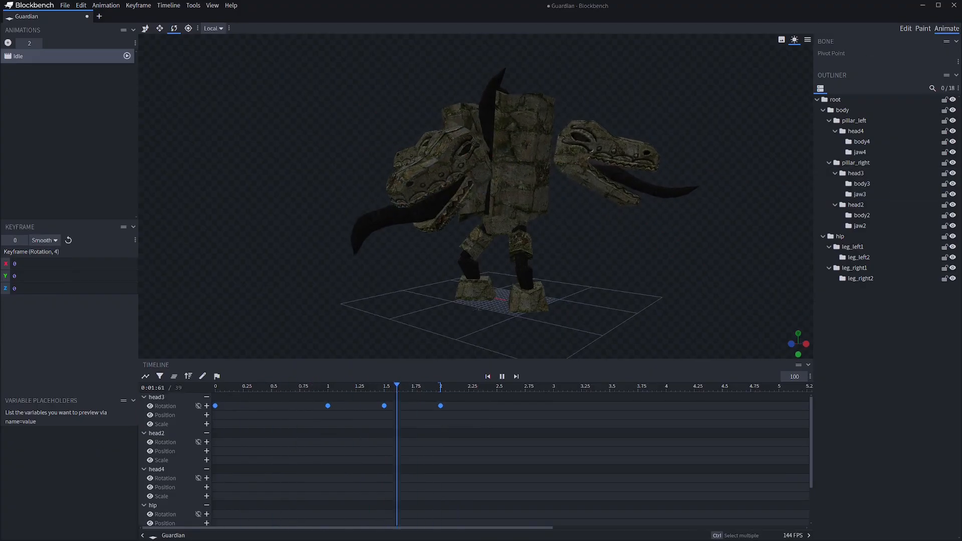